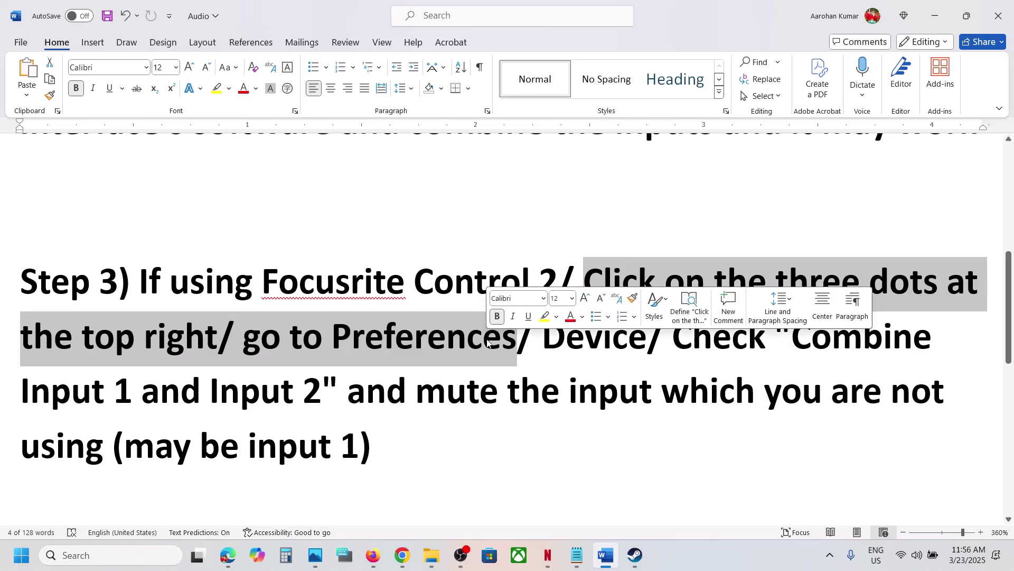
Read Steps 3 to 5 of the audio notes, covering Focusrite Control 2, SSL2 push-to-talk and the in-game mic setting
left_click_drag(544, 339, 726, 346)
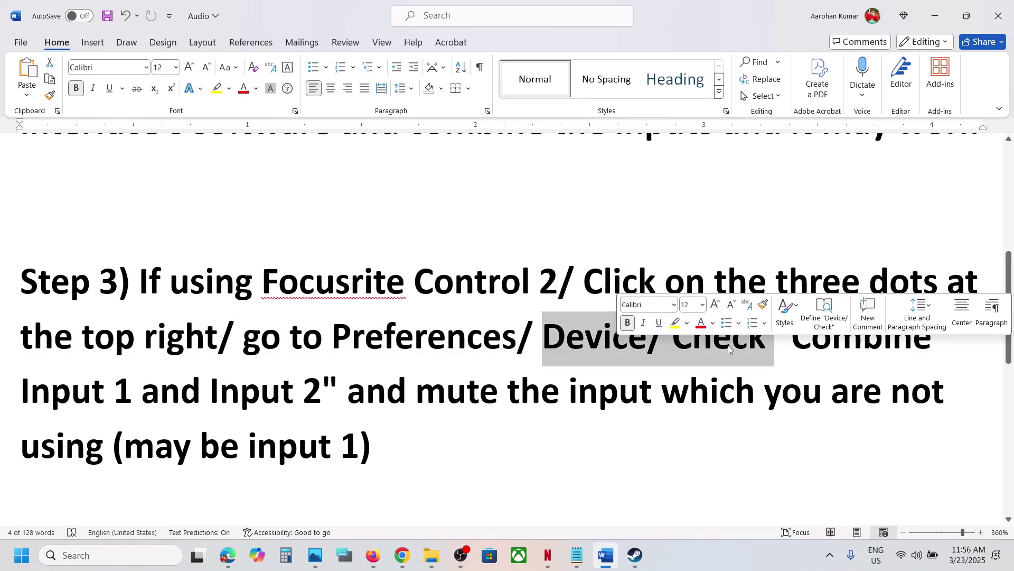
left_click_drag(792, 343, 371, 449)
left_click(371, 449)
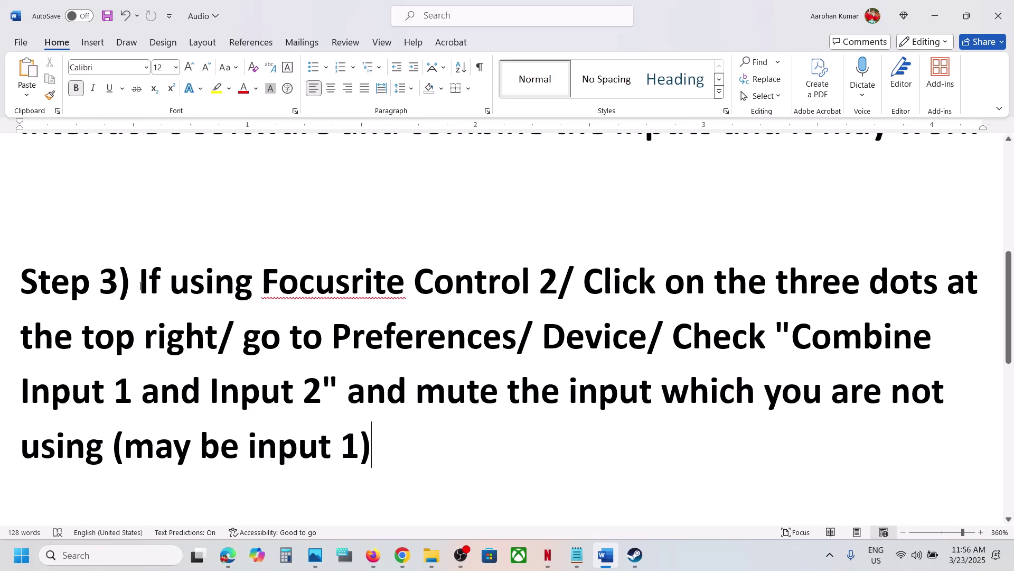
left_click_drag(141, 286, 421, 433)
left_click(418, 446)
scroll(419, 446, "down", 3)
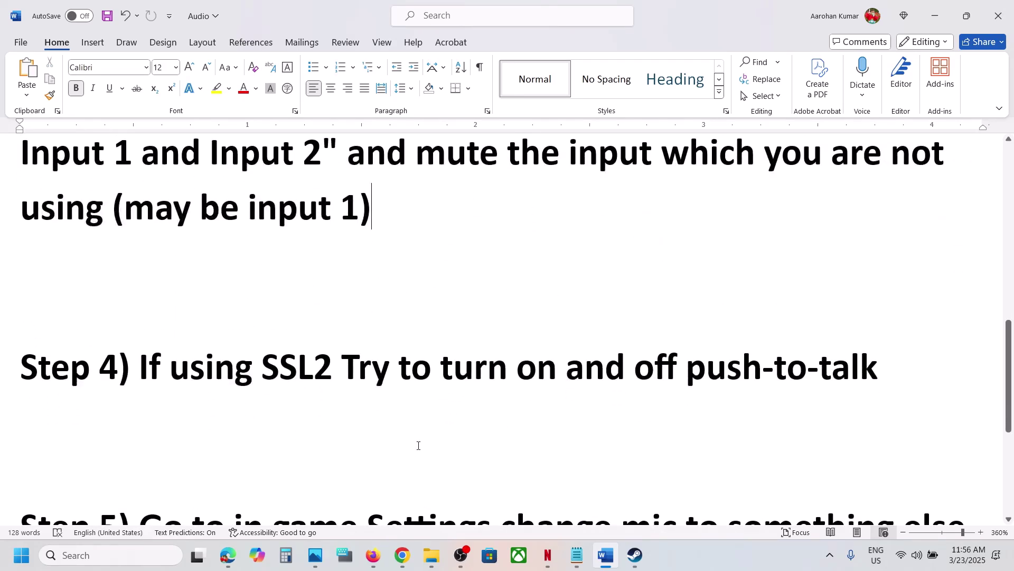
left_click_drag(170, 400, 841, 394)
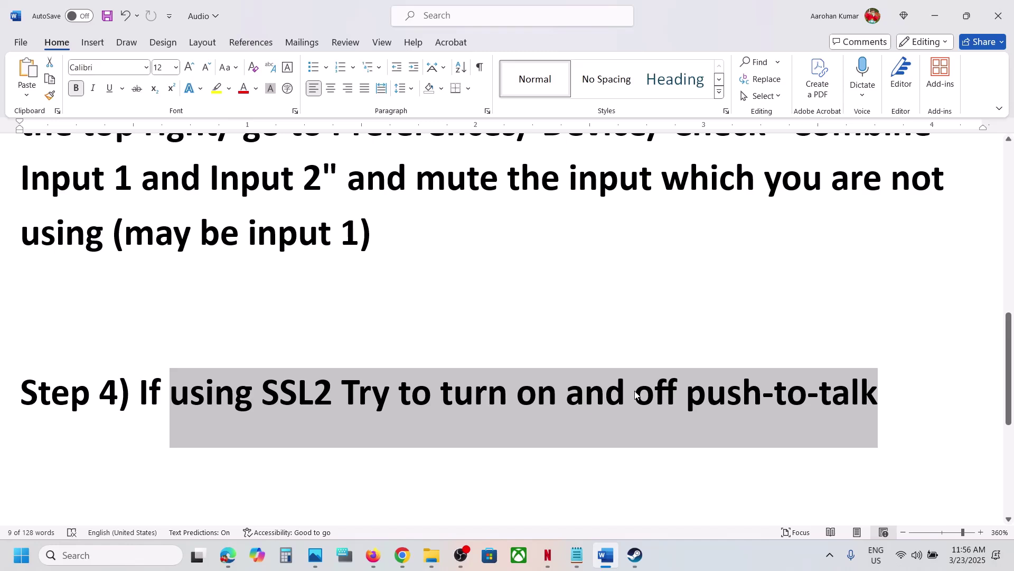
left_click(214, 413)
scroll(213, 413, "down", 5)
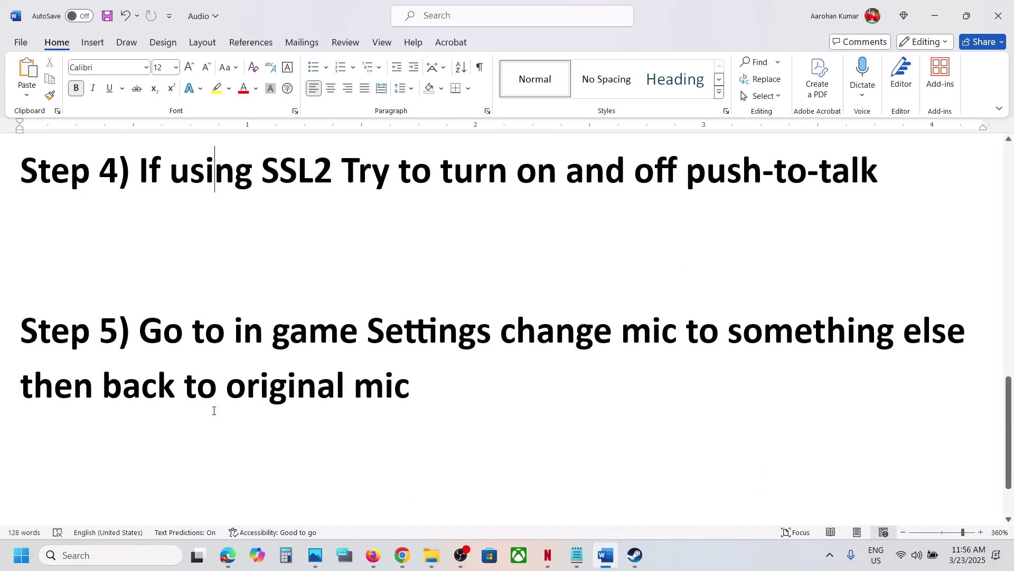
left_click_drag(135, 328, 682, 331)
left_click_drag(341, 327, 413, 377)
left_click(414, 376)
Switch to the R.E.P.O. game and bring up the microphone options in its audio settings
left_click(637, 556)
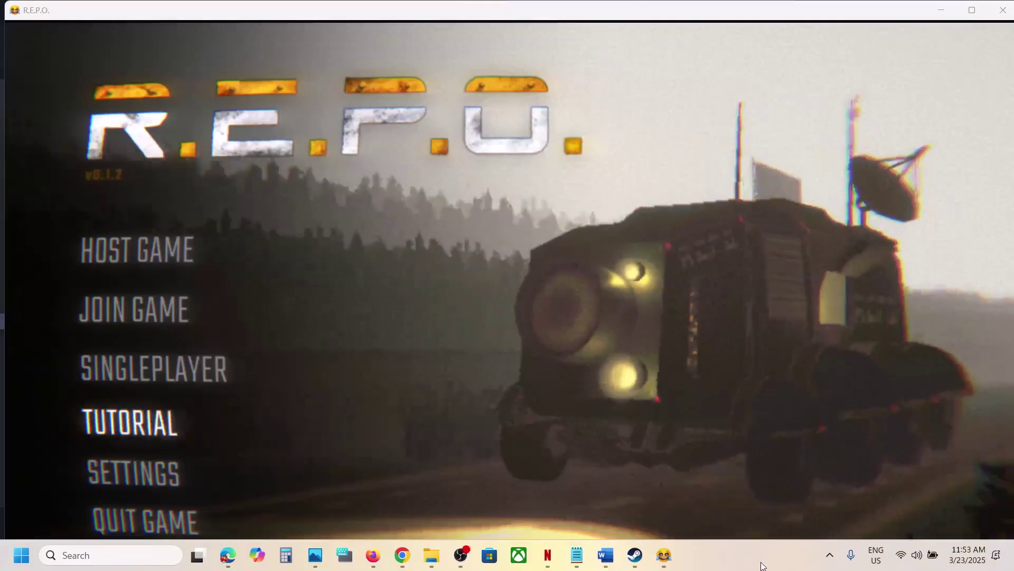
left_click(186, 474)
left_click(228, 333)
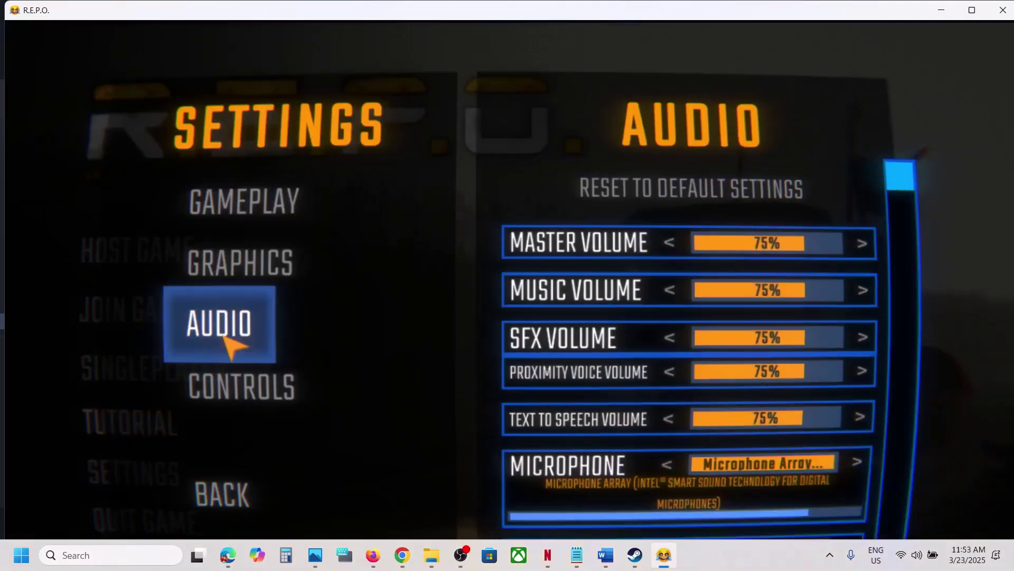
scroll(833, 382, "down", 3)
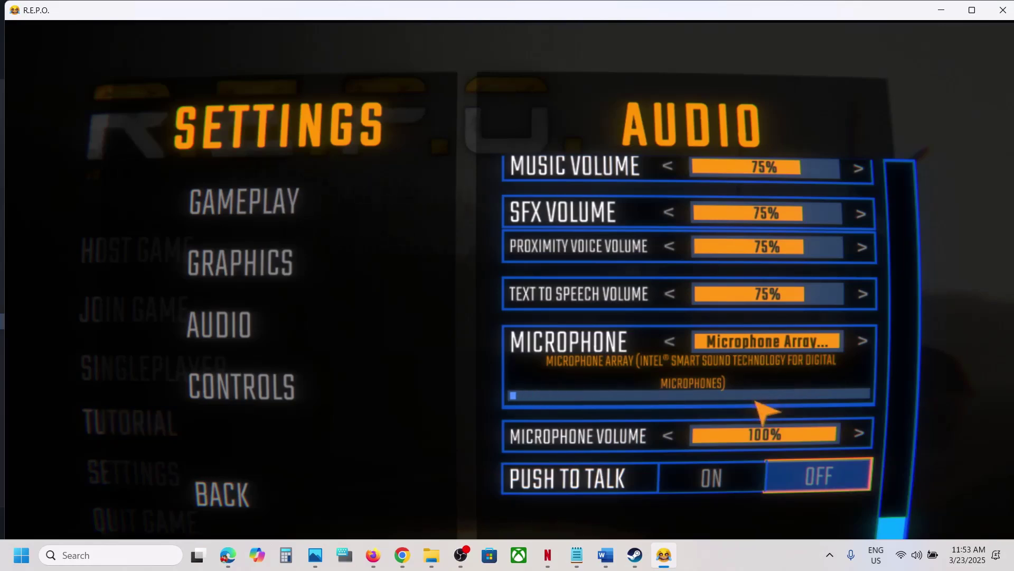
Change the game's microphone to None and back to the Intel Smart Sound Microphone Array, and leave the settings
left_click(864, 340)
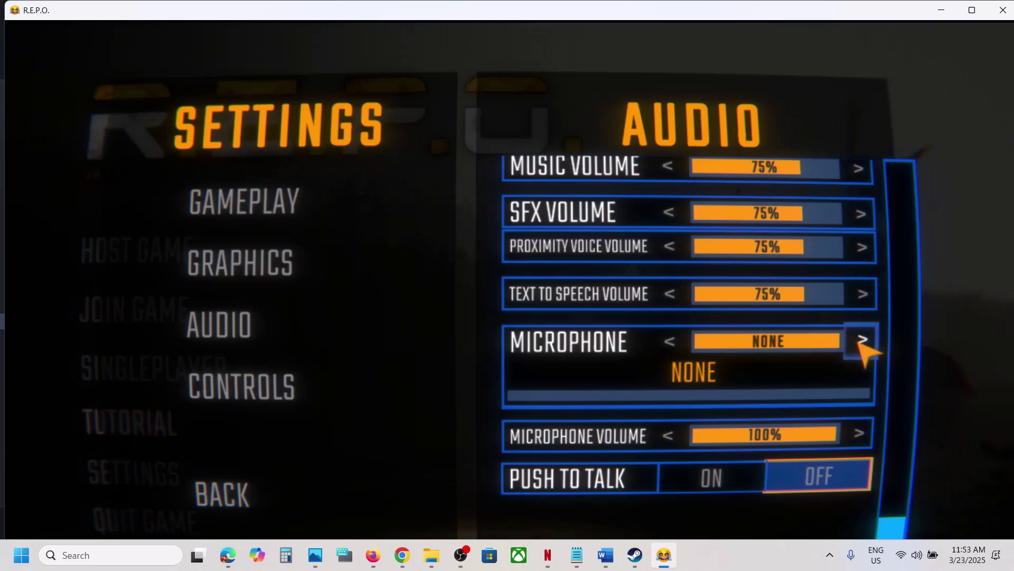
left_click(670, 340)
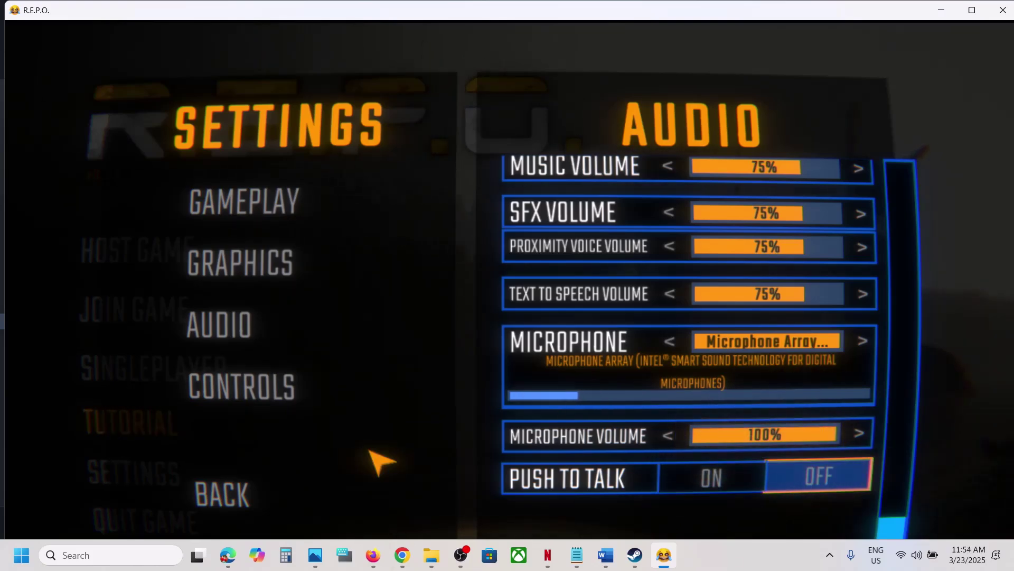
left_click(270, 496)
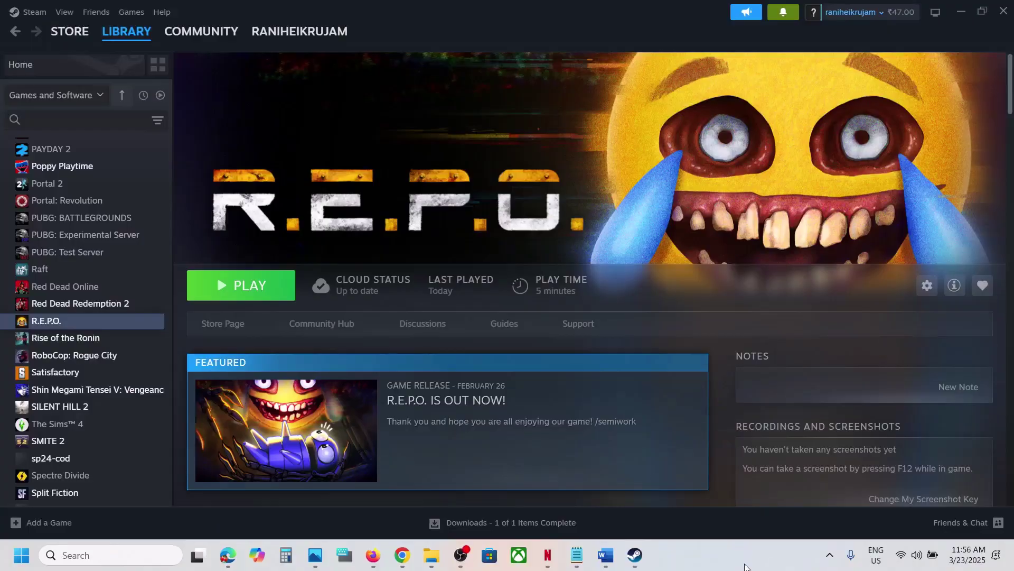
Return to the Word audio notes and read Step 6 about players using TTS
left_click(606, 555)
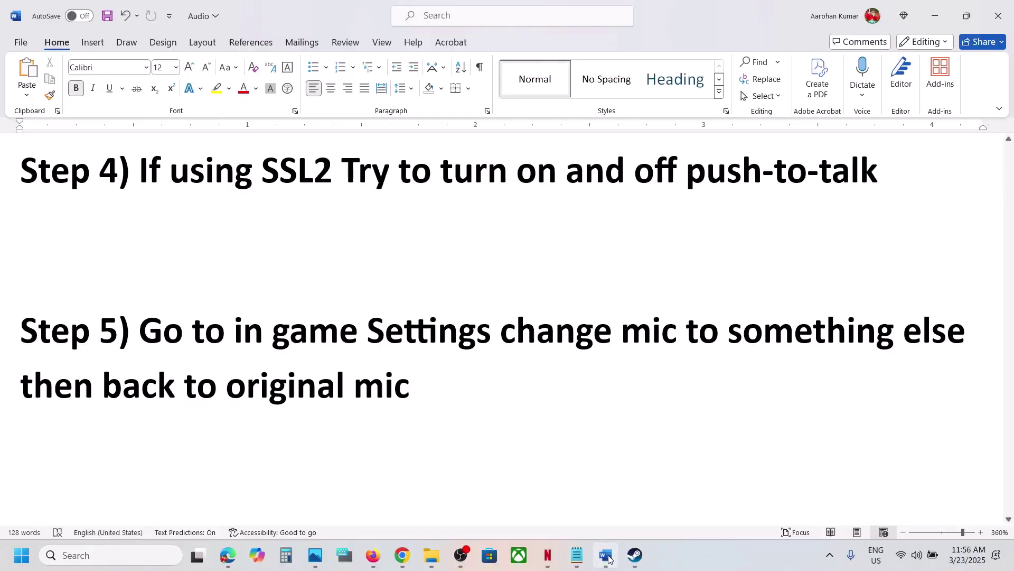
scroll(411, 410, "down", 2)
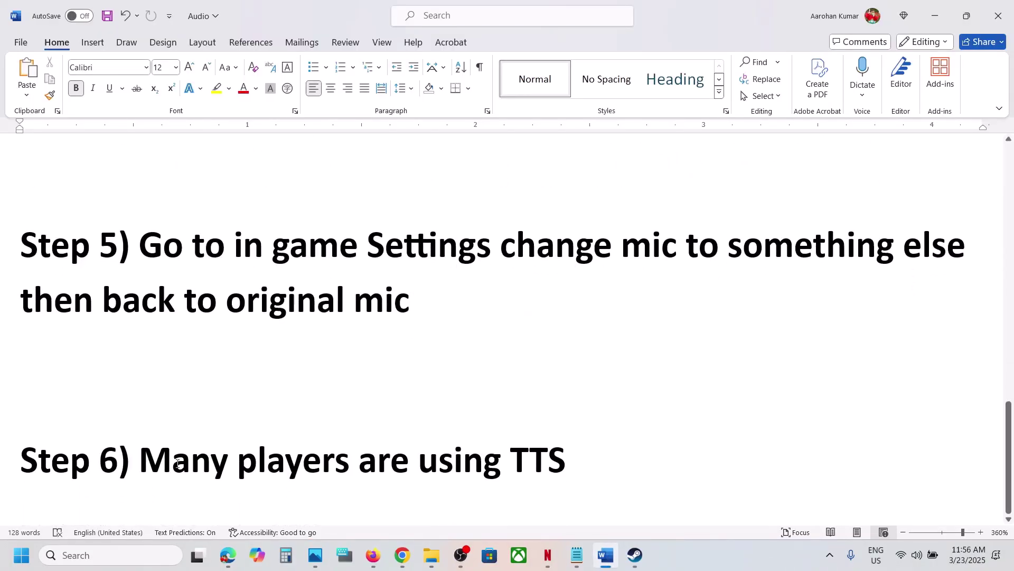
left_click_drag(144, 459, 510, 459)
left_click(555, 458)
left_click(433, 395)
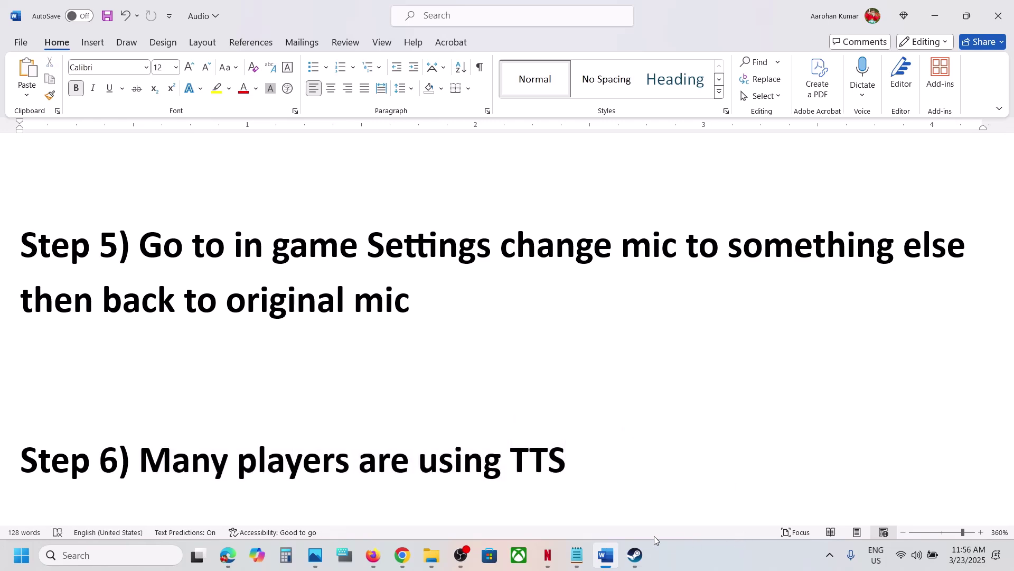
Switch to Steam, bring up the On-Screen Keyboard to show the shortcut, close it, and open the Xbox Game Bar overlay
left_click(634, 554)
left_click(753, 553)
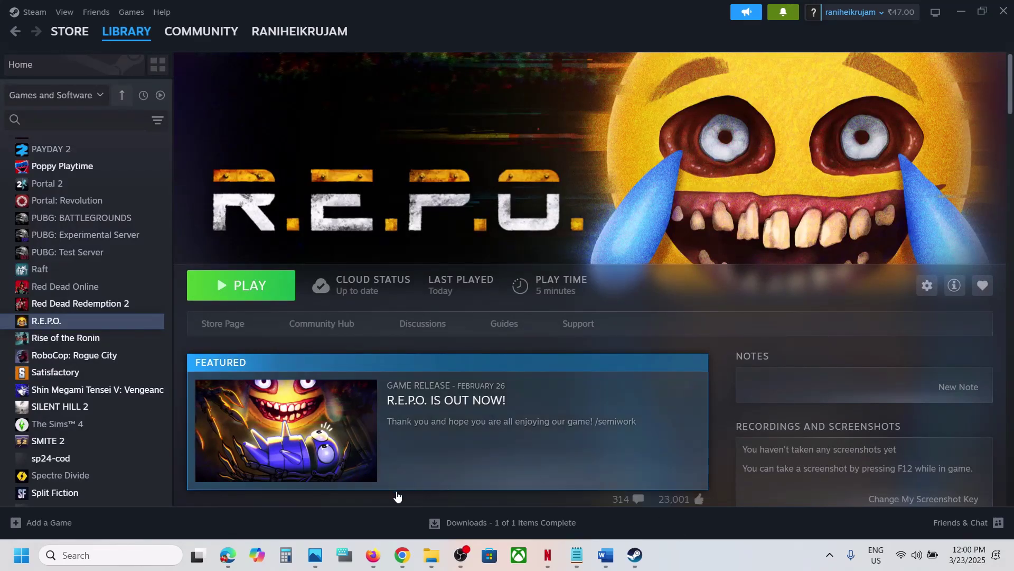
left_click(345, 555)
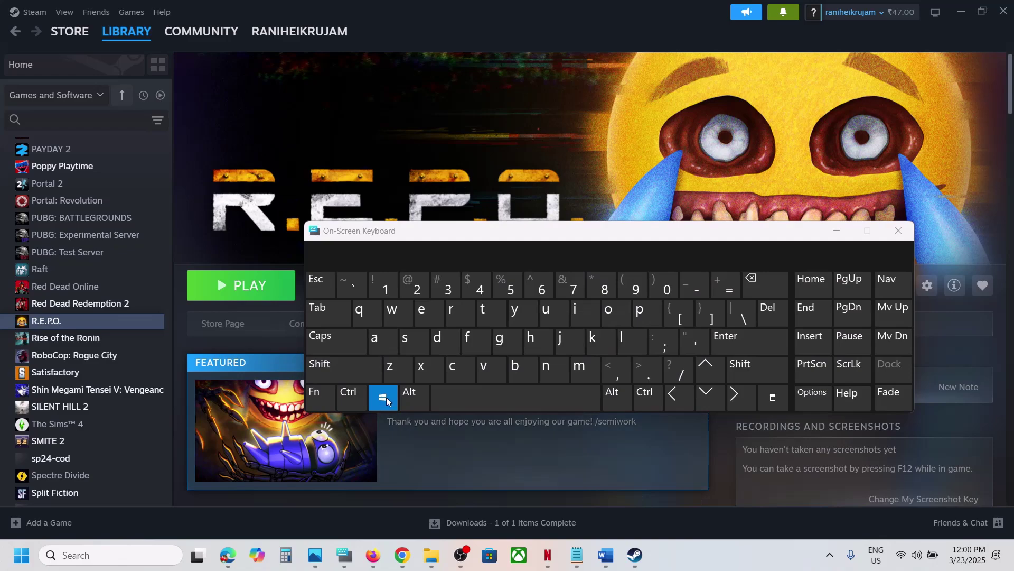
left_click(508, 351)
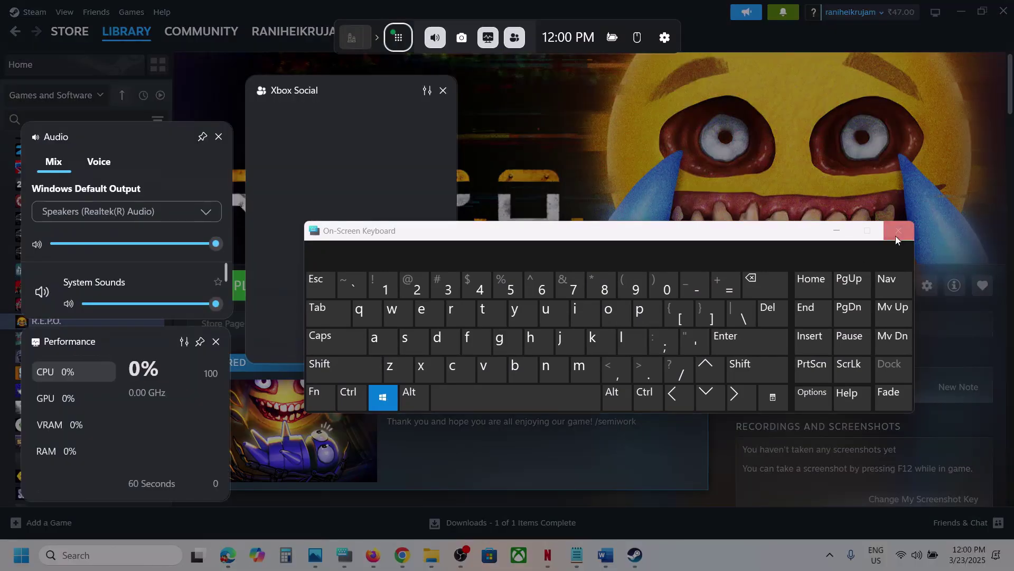
left_click(908, 233)
left_click(908, 233)
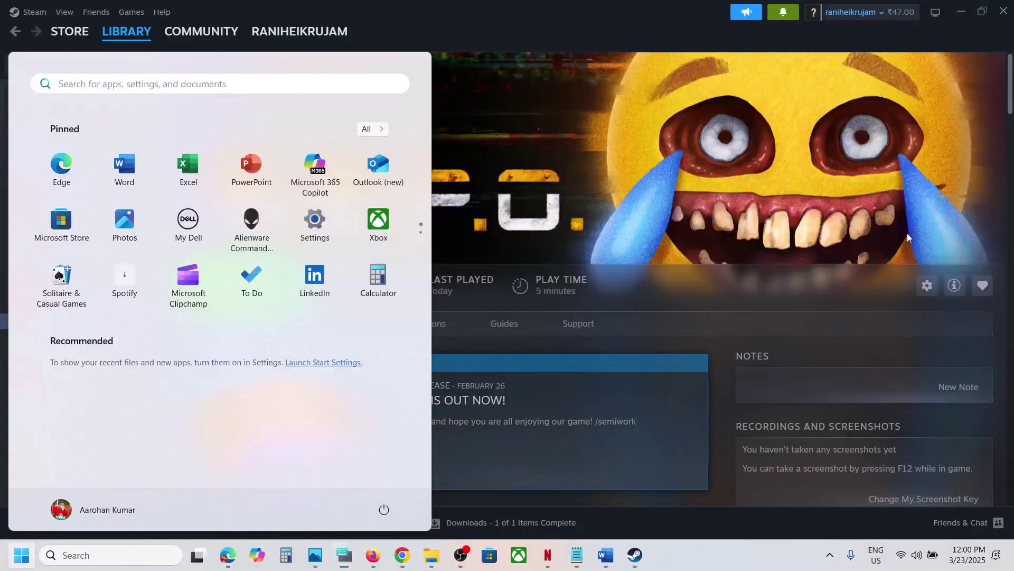
key("super+g")
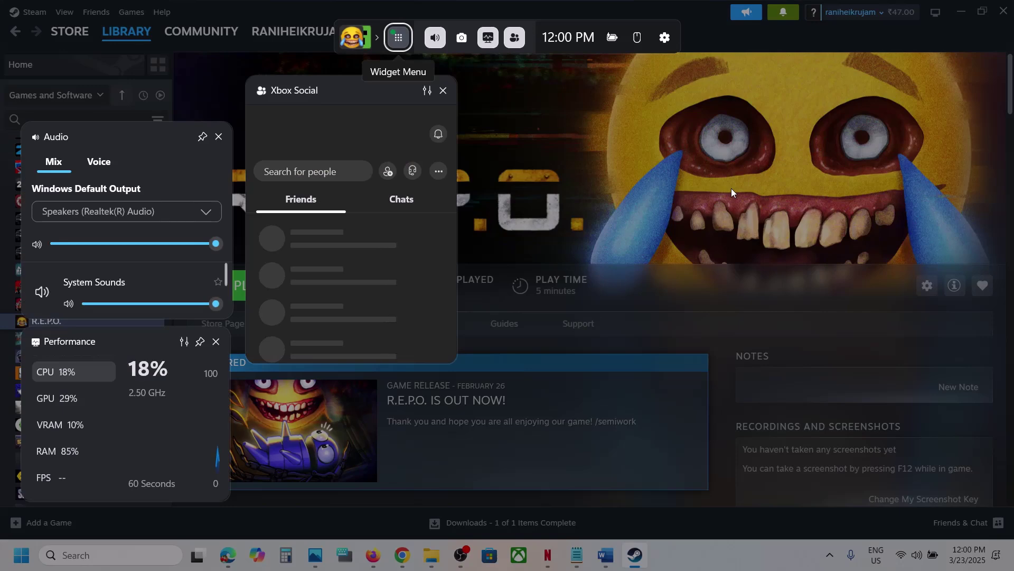
Check the Windows default output device in the Game Bar's audio mix
left_click(210, 217)
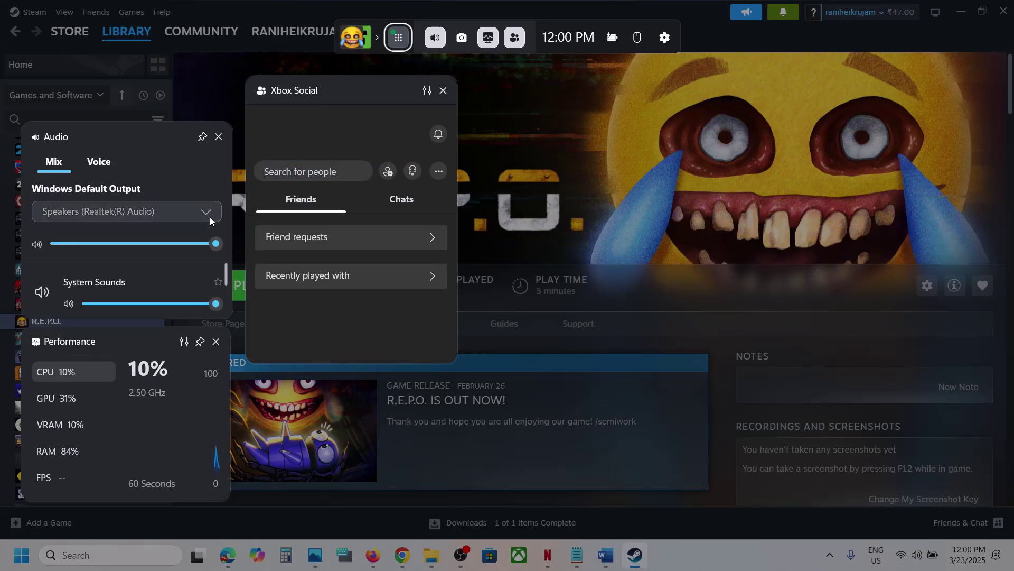
left_click(156, 171)
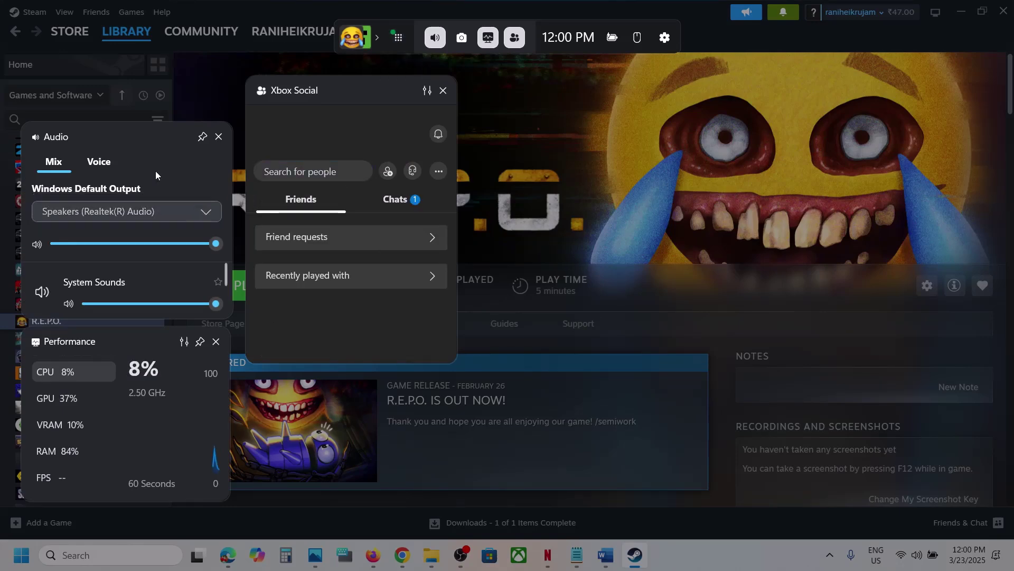
scroll(169, 268, "down", 2)
scroll(170, 267, "up", 2)
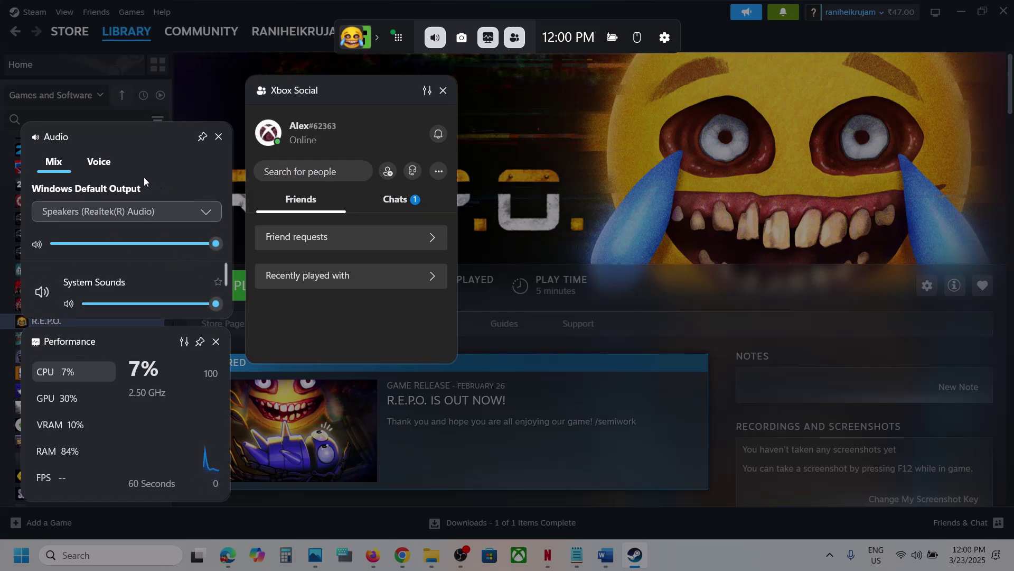
Keep the Intel Microphone Array as default voice input and Realtek Speakers as default communications output, and close the Game Bar
left_click(98, 165)
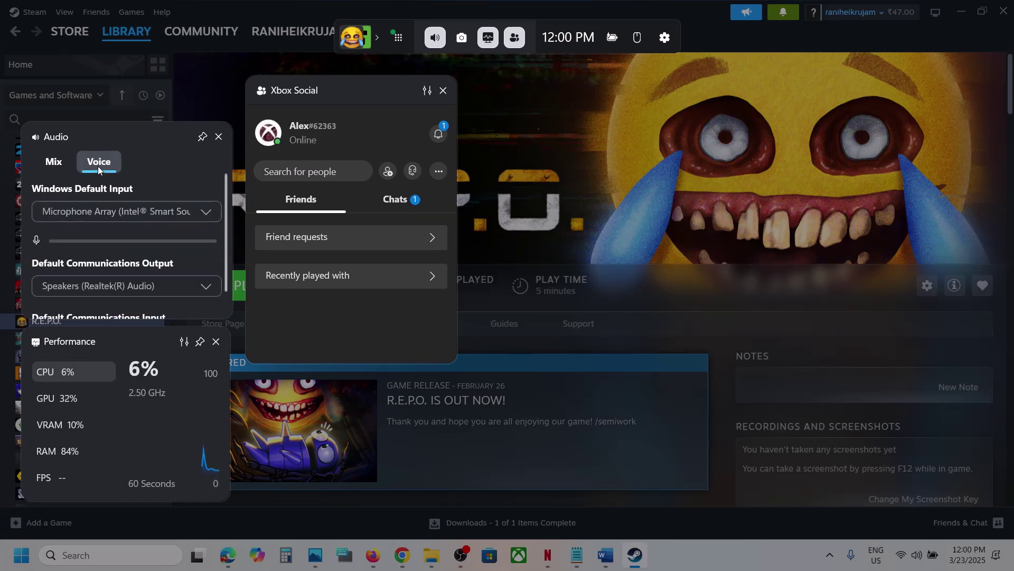
left_click(206, 213)
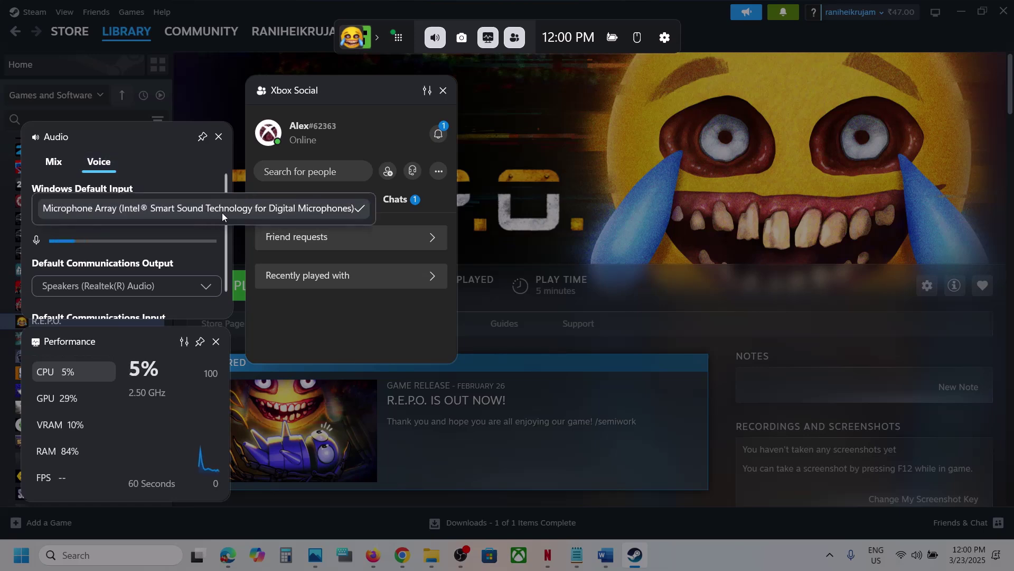
left_click(195, 210)
left_click(211, 288)
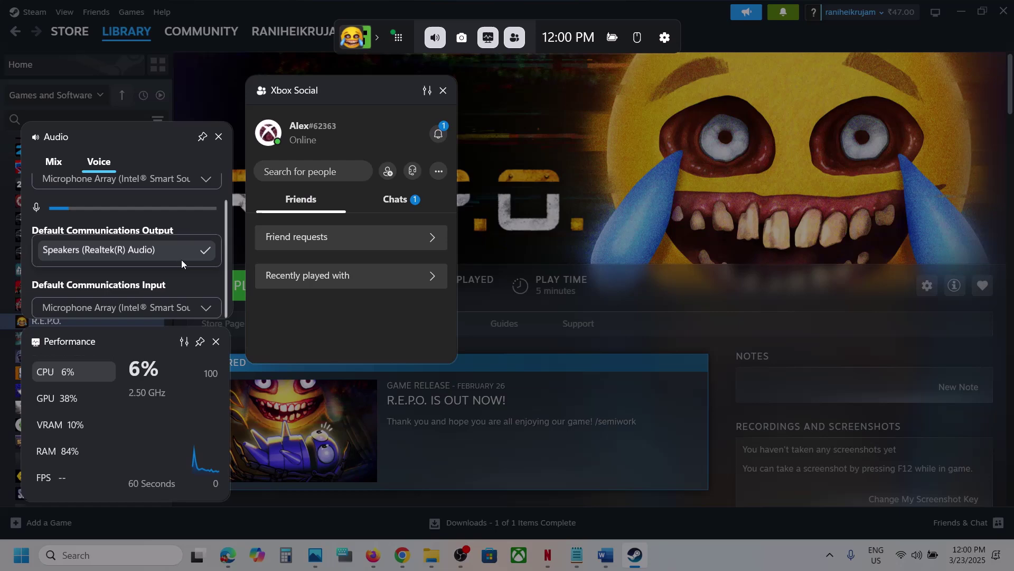
left_click(193, 301)
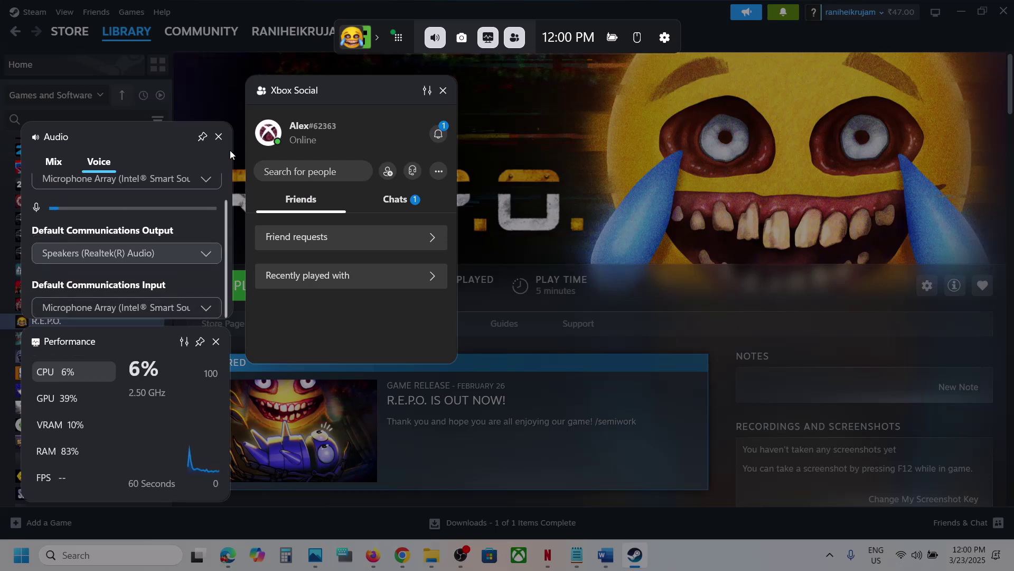
left_click(513, 110)
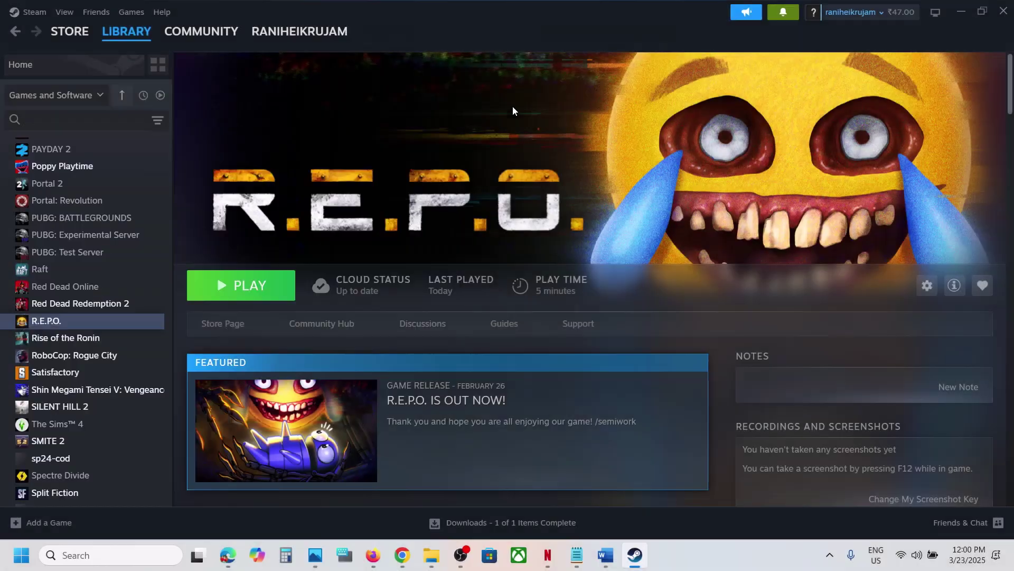
Open the Windows 11 Sound document in Word, read Step 1 on volume levels and Volume Mixer, and minimize it
left_click(734, 561)
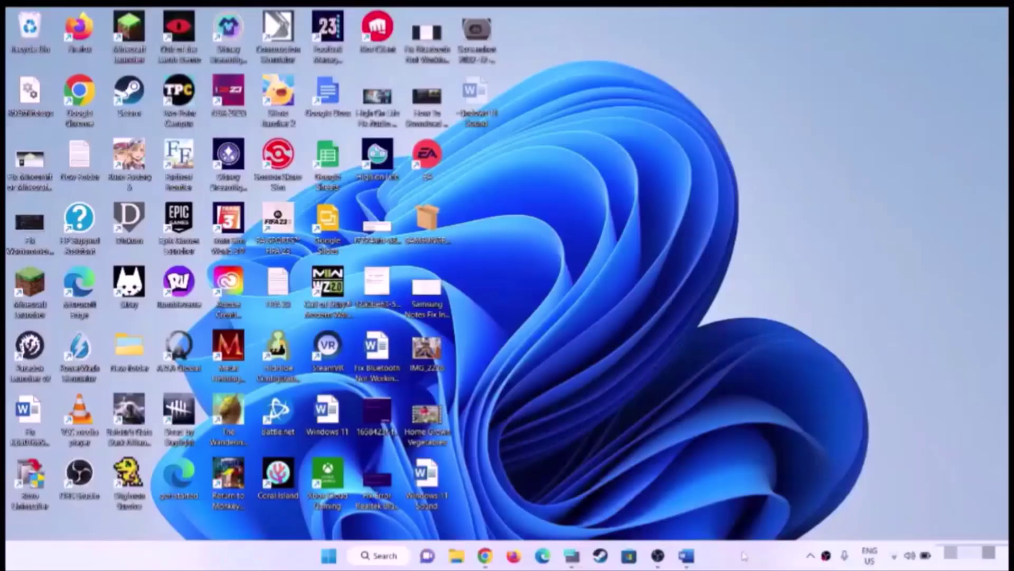
left_click(687, 554)
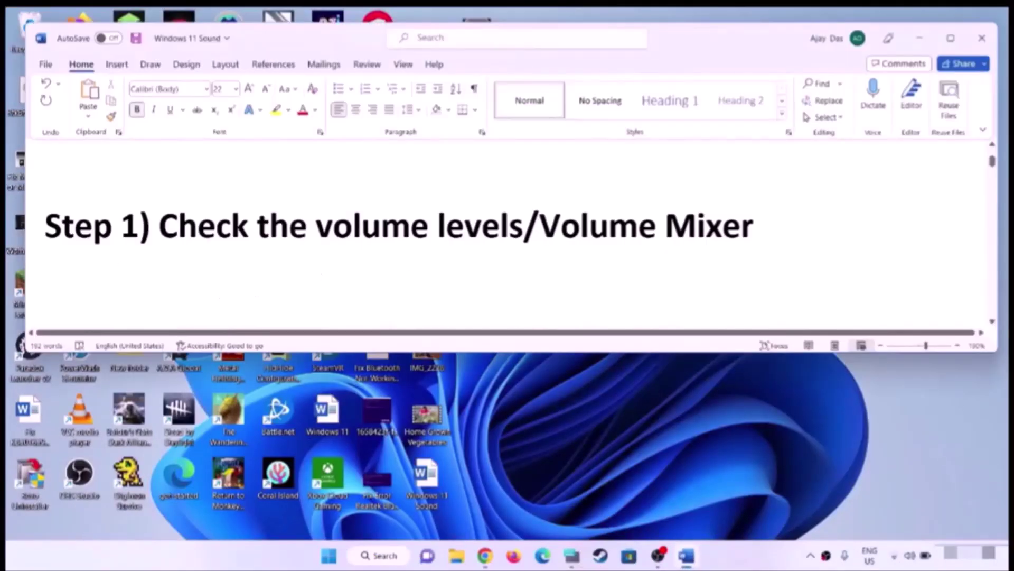
left_click_drag(165, 227, 755, 229)
left_click(919, 39)
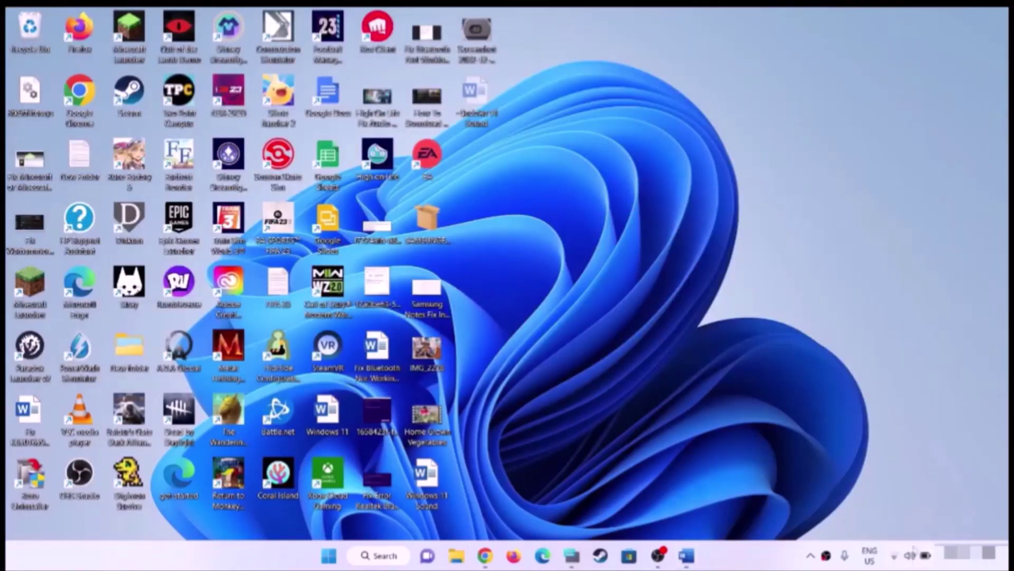
Set the system volume to maximum in the quick settings and close them
left_click(911, 555)
mouse_move(956, 474)
left_mouse_down()
mouse_move(928, 475)
mouse_move(957, 475)
left_mouse_up()
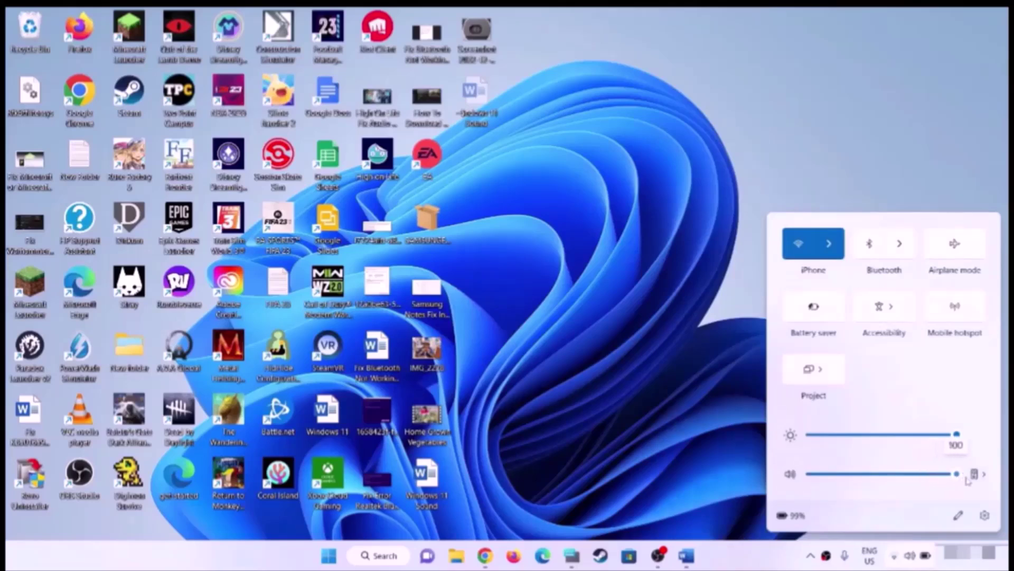
left_click(724, 507)
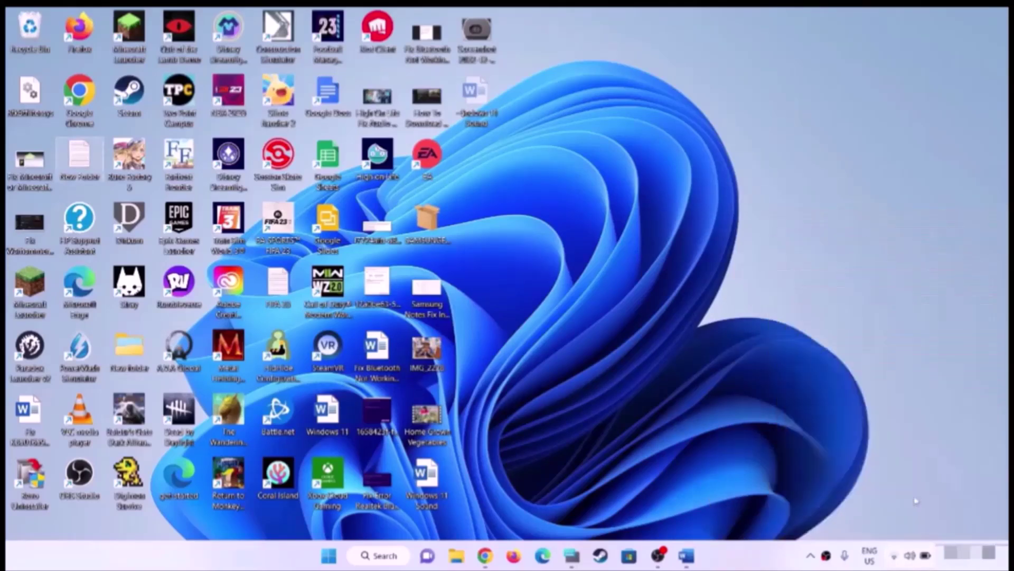
Open the Windows volume mixer, set the OBS app volume to 100, and close Settings
right_click(911, 555)
left_click(898, 499)
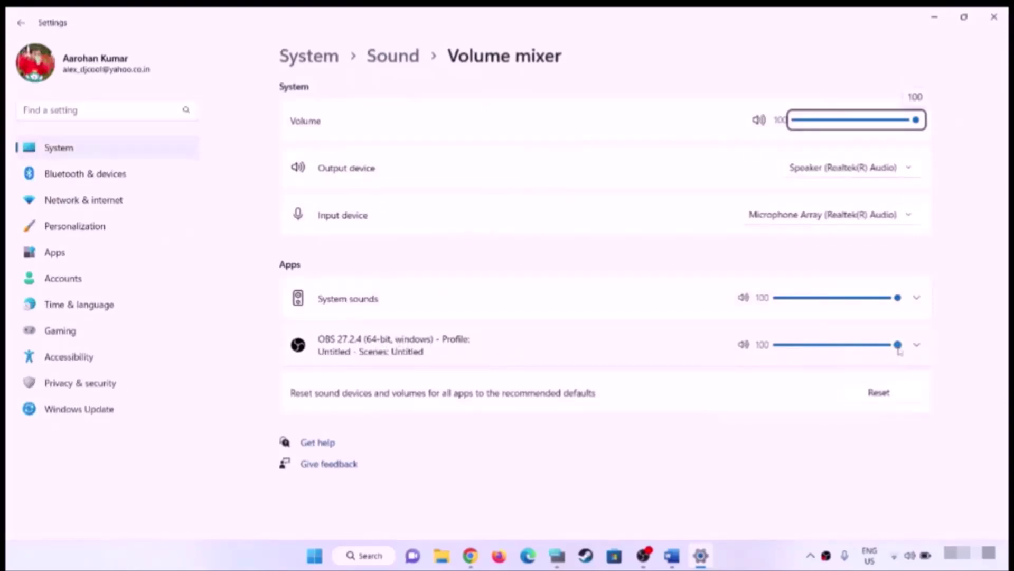
mouse_move(898, 346)
left_mouse_down()
mouse_move(865, 347)
mouse_move(916, 347)
left_mouse_up()
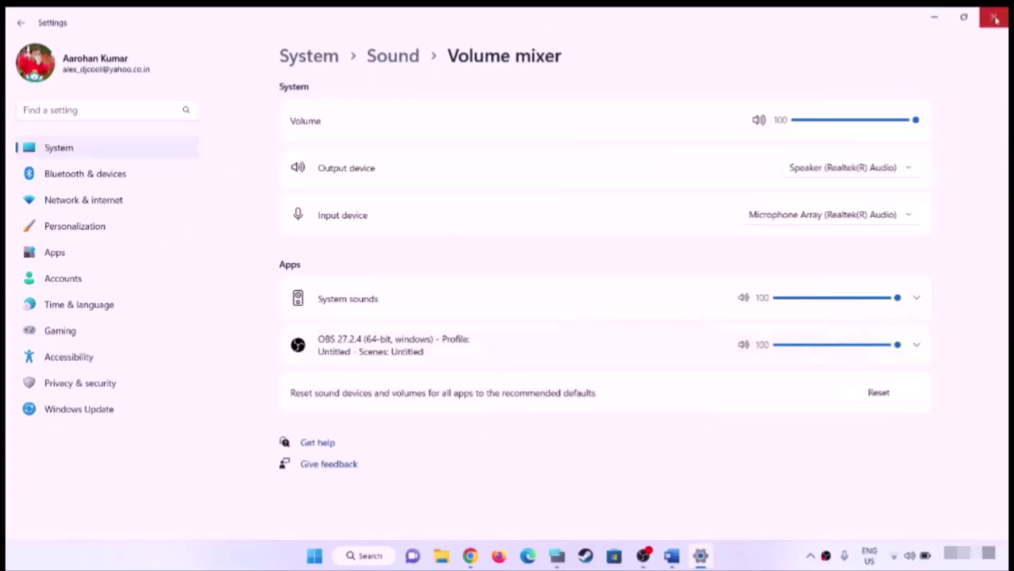
left_click(995, 20)
Switch to the Windows 11 Sound document in Word and highlight the Step 2 instruction about selecting the right audio device
left_click(687, 554)
scroll(319, 257, "down", 5)
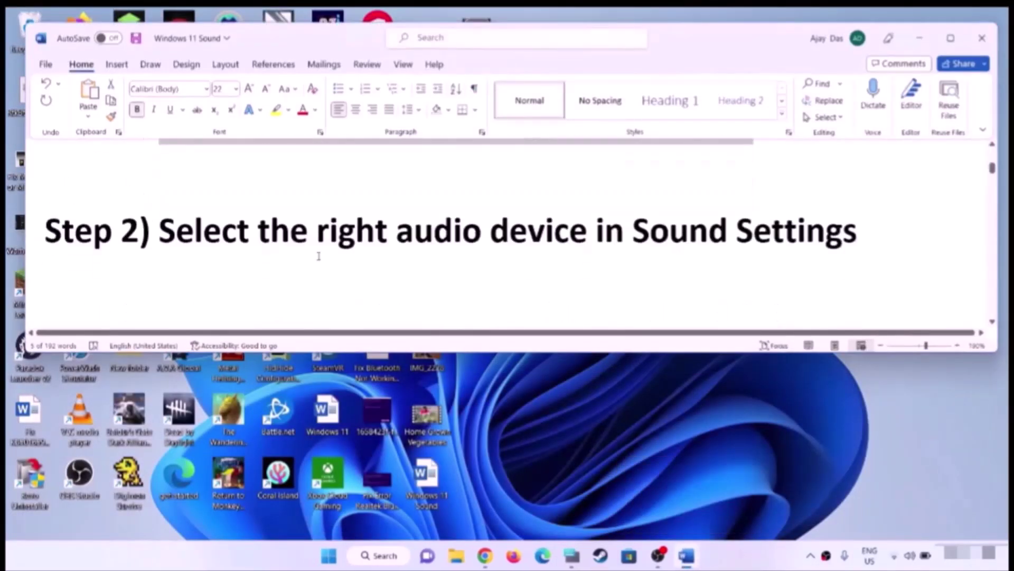
left_click_drag(176, 231, 856, 232)
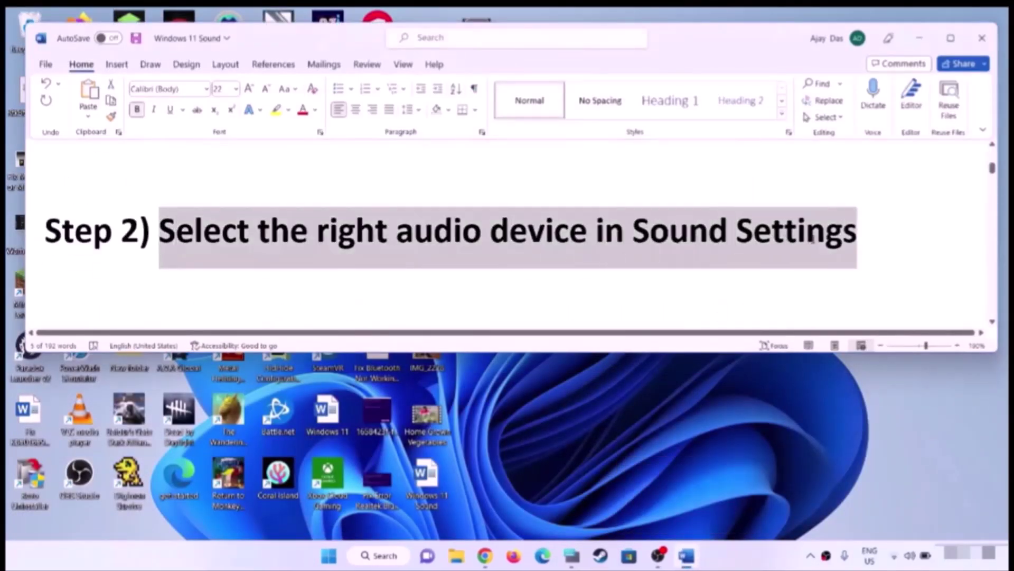
Open the System Sound page in Windows Settings, check the selected output and input devices, and close Settings
left_click(324, 561)
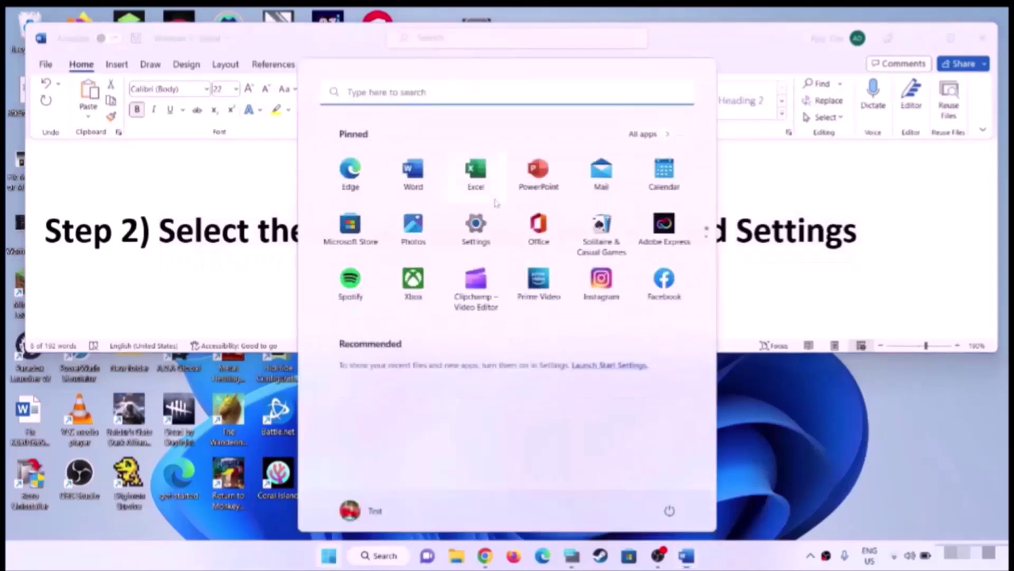
left_click(477, 214)
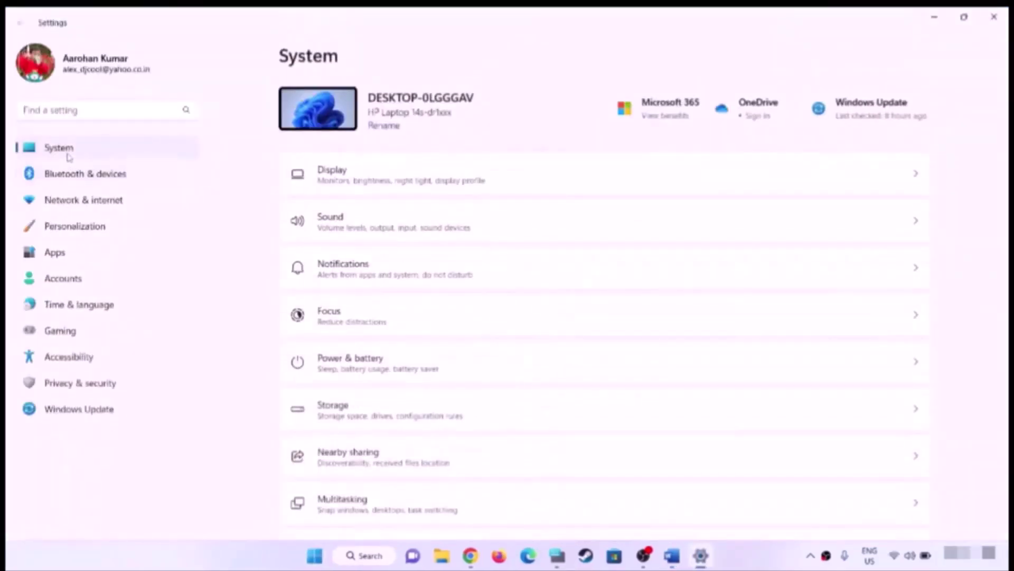
left_click(361, 226)
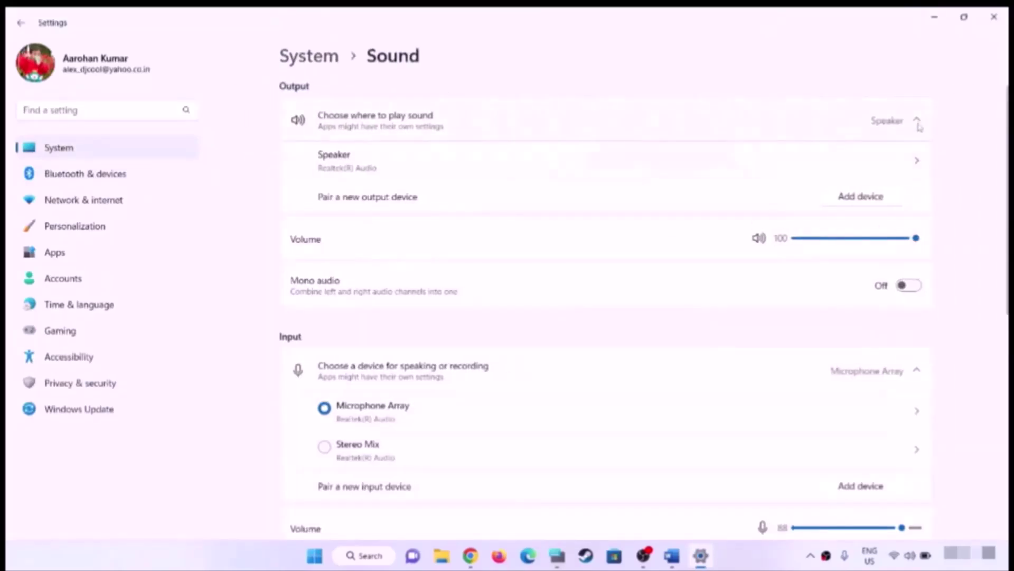
left_click(918, 123)
left_click(918, 123)
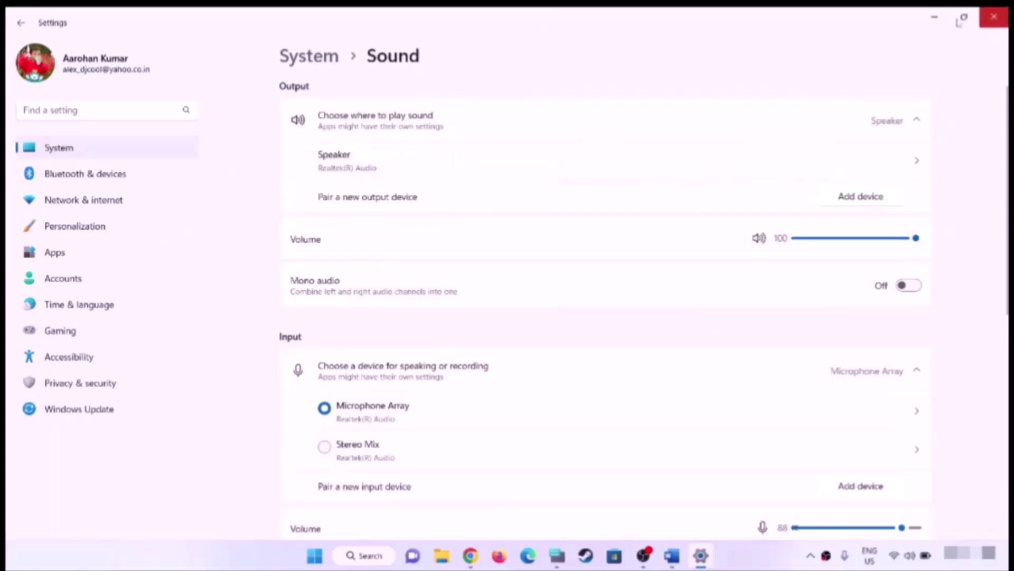
left_click(994, 16)
Highlight the Step 3 instruction about disabling the headphone in the Word document, and search for and open Control Panel
scroll(393, 275, "down", 3)
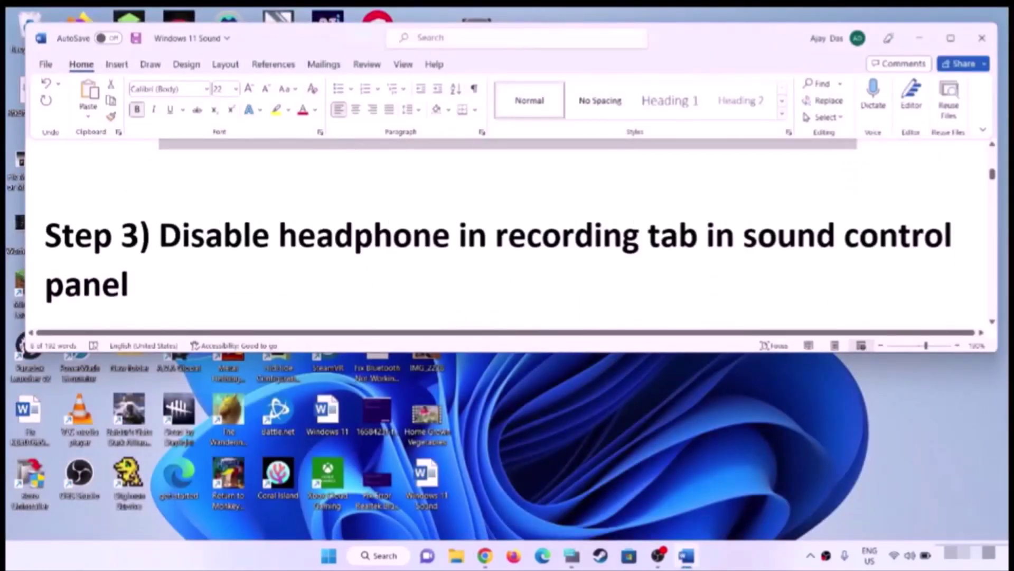
left_click_drag(159, 235, 813, 274)
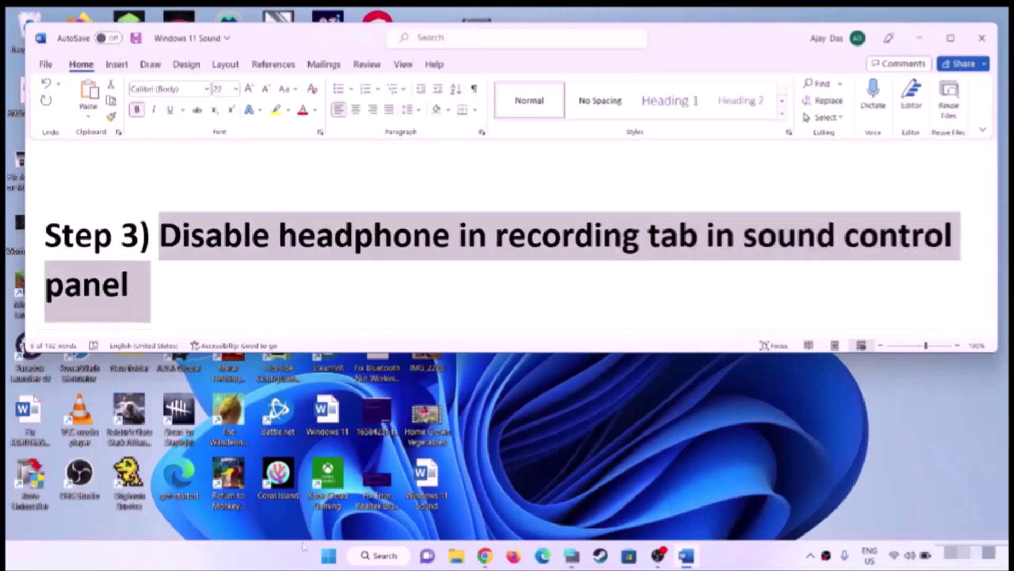
left_click(329, 555)
type("cont")
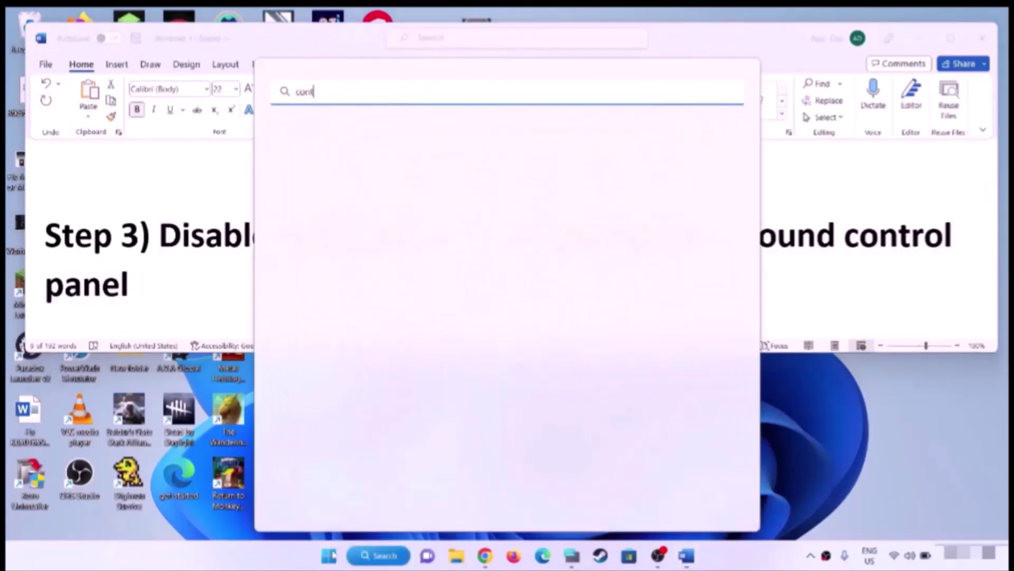
type("rol")
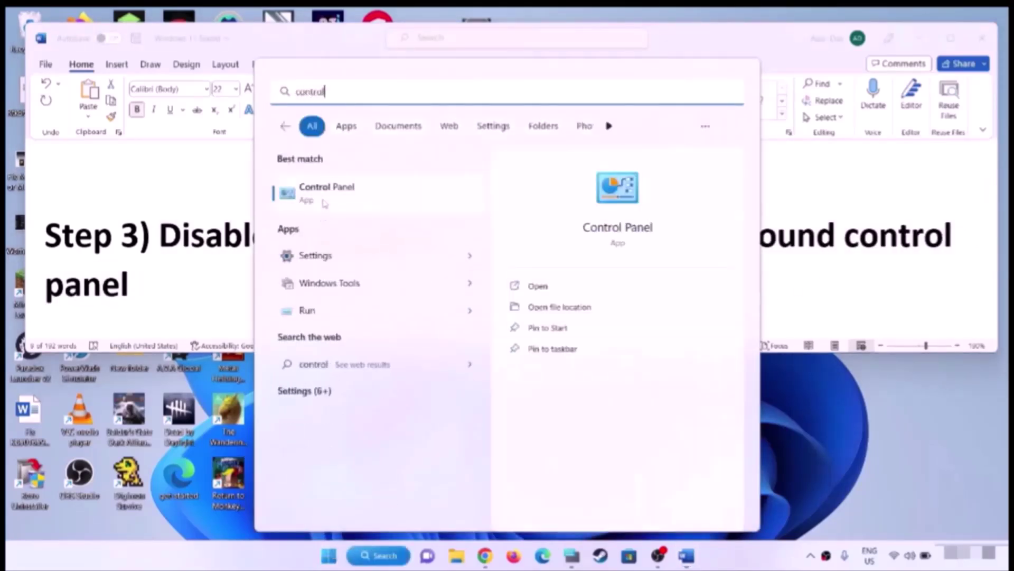
left_click(324, 195)
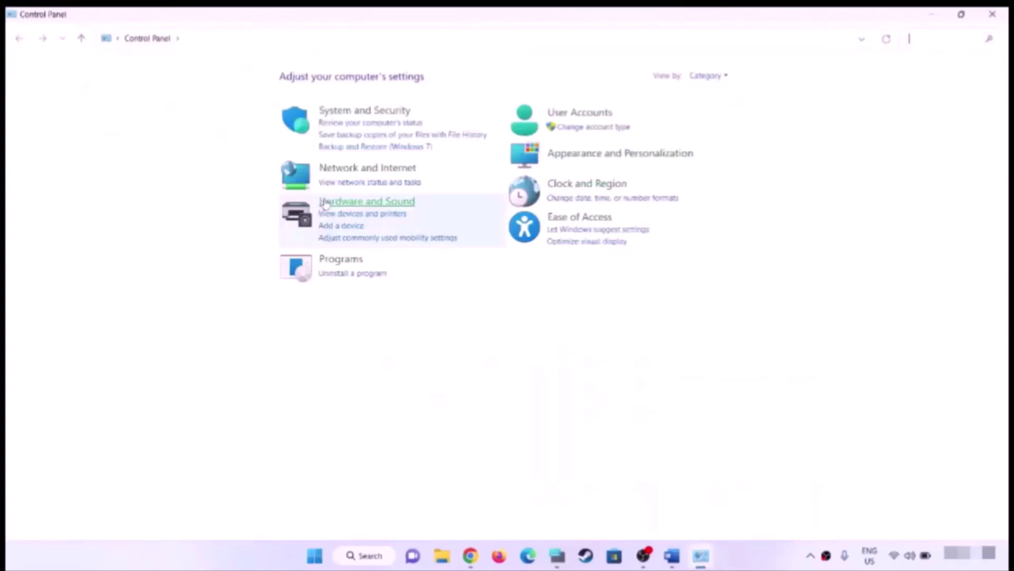
Open the Sound dialog under Hardware and Sound, disable the Headset Microphone recording device, confirm, and close Control Panel
left_click(392, 202)
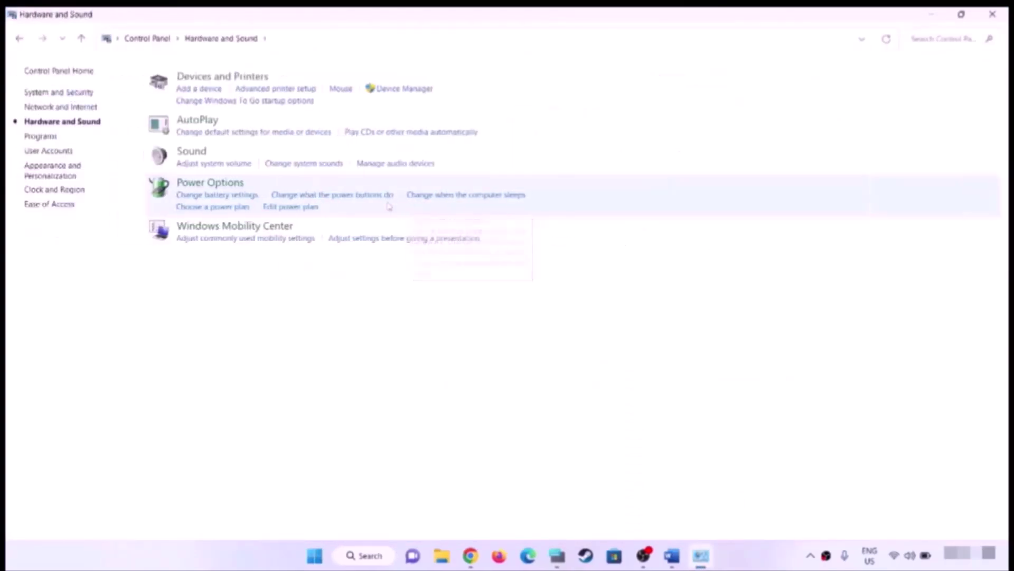
left_click(198, 153)
left_click_drag(217, 102, 676, 132)
left_click(606, 148)
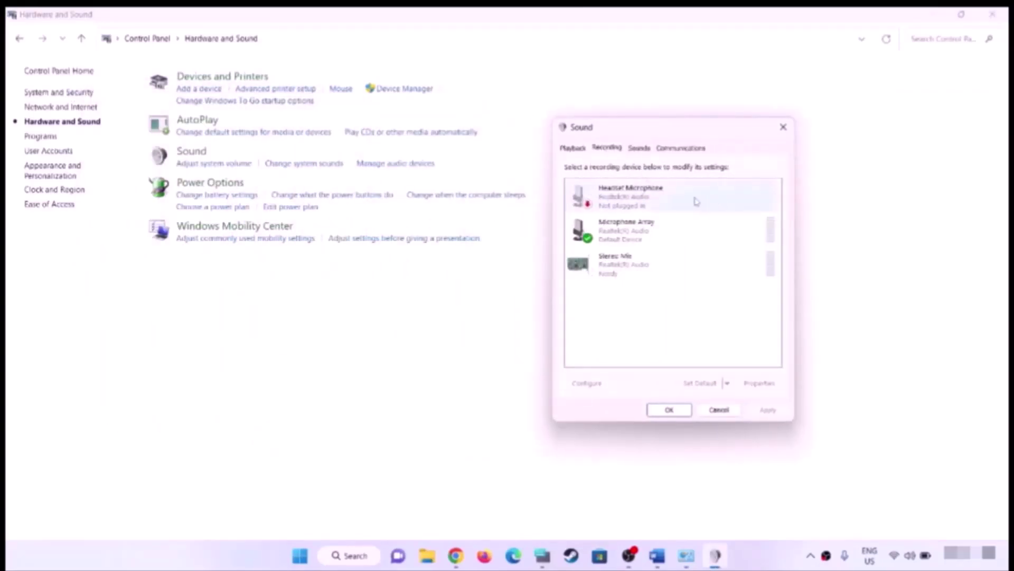
left_click(657, 203)
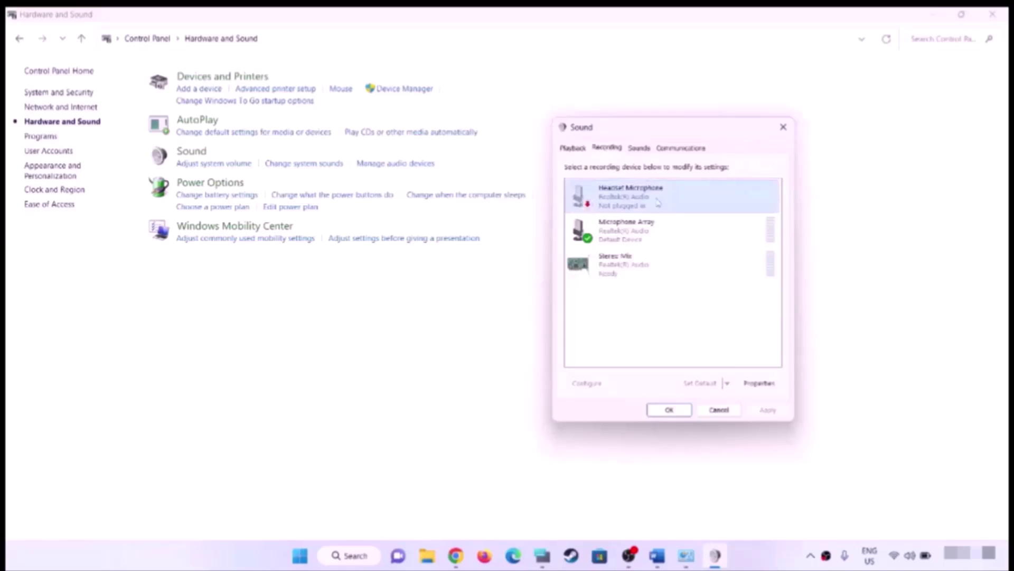
right_click(664, 202)
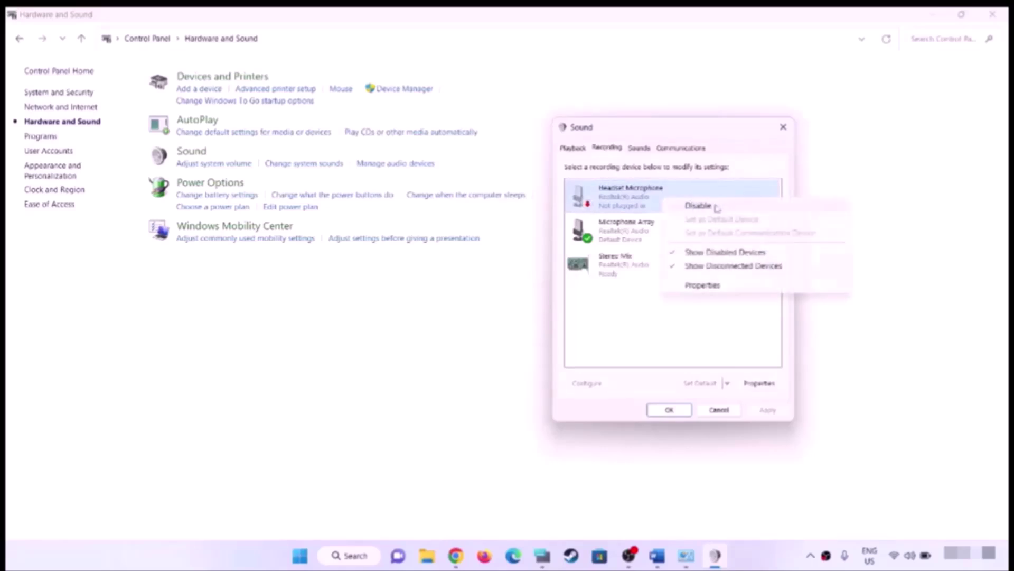
left_click(738, 208)
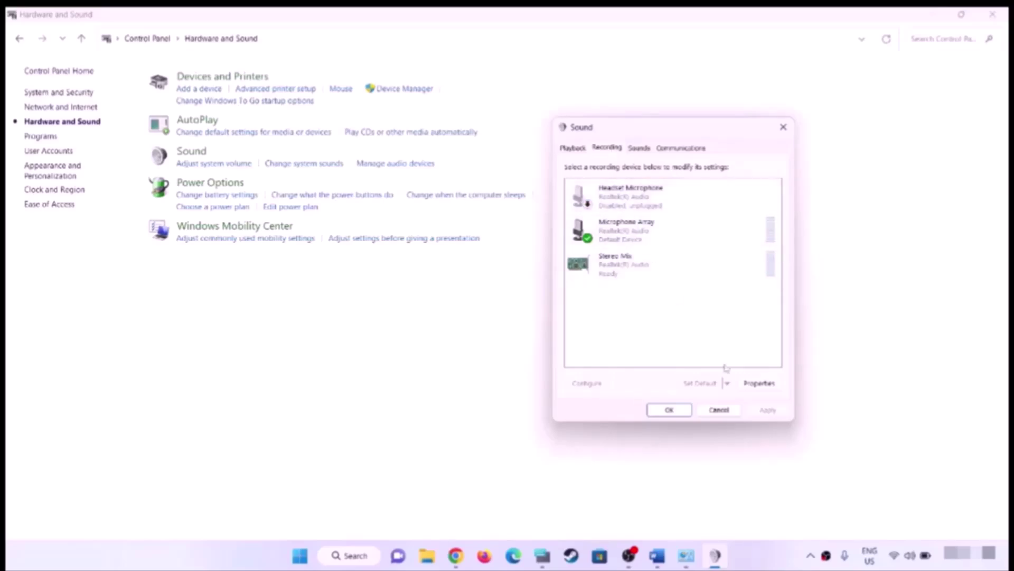
left_click(669, 410)
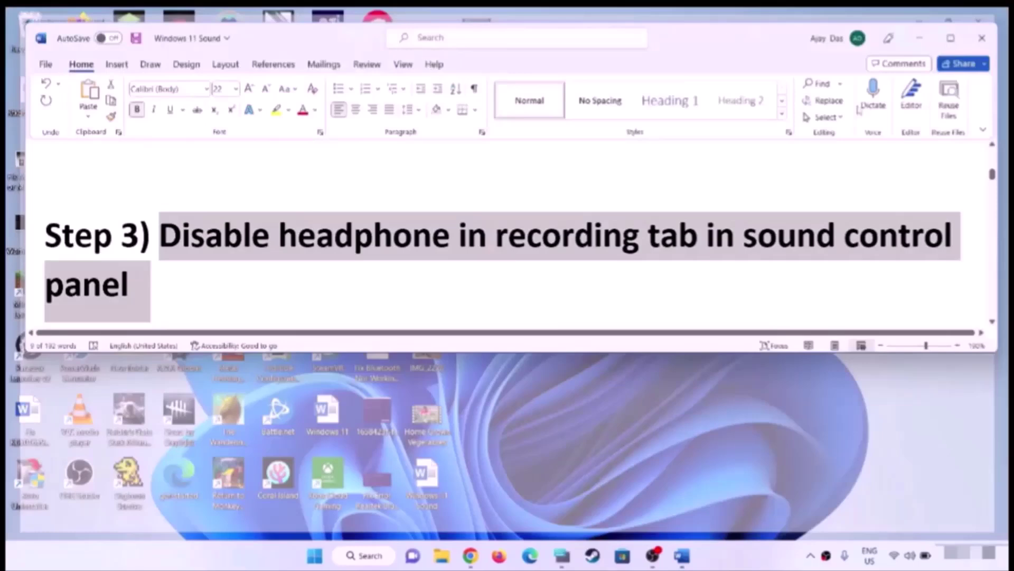
left_click(992, 14)
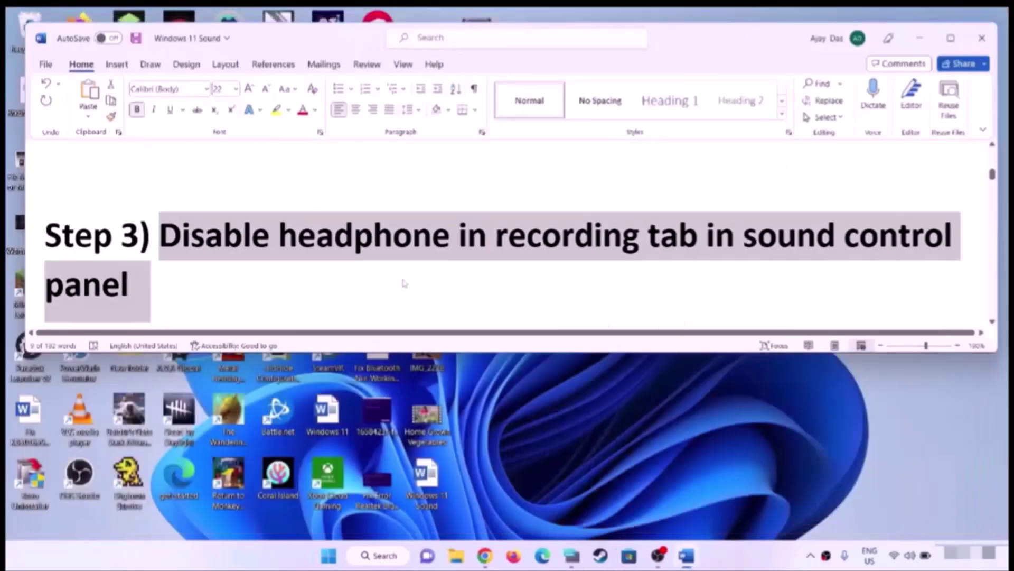
Read the Step 4 instruction on the sound sample rate in the Word document and copy its words "control panel"
scroll(431, 284, "down", 4)
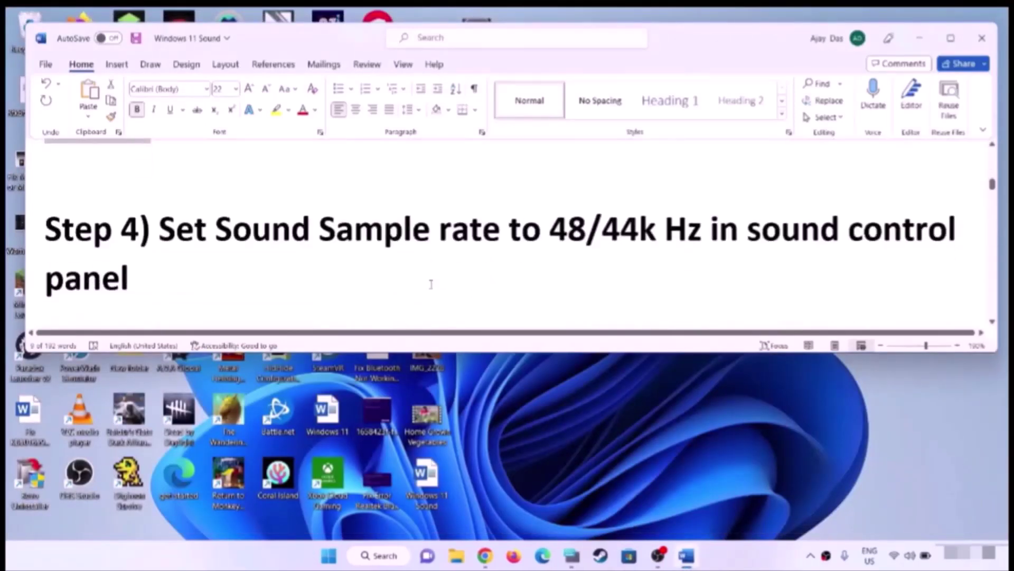
left_click_drag(159, 230, 885, 244)
left_click(154, 286)
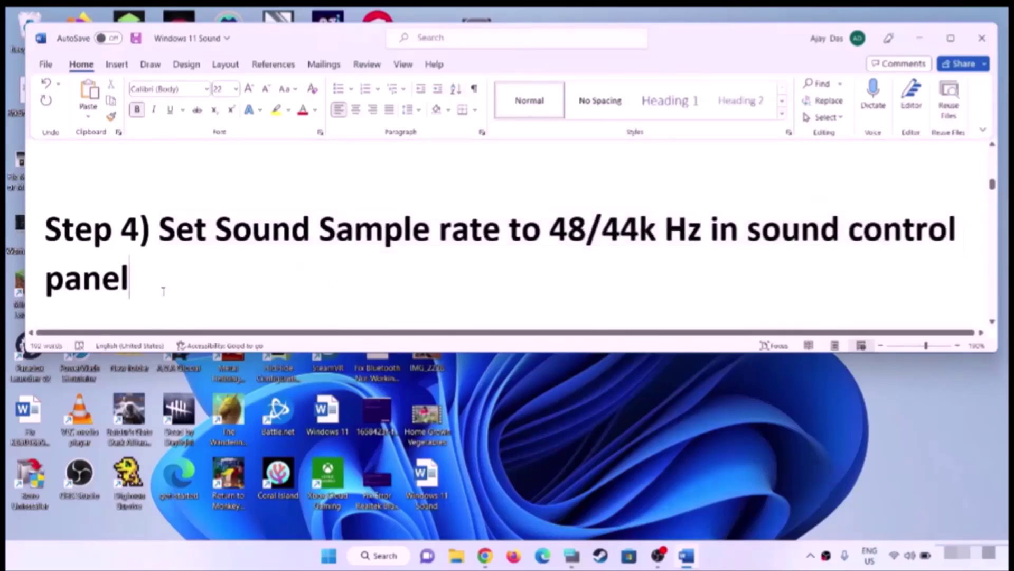
left_click(880, 258, "shift")
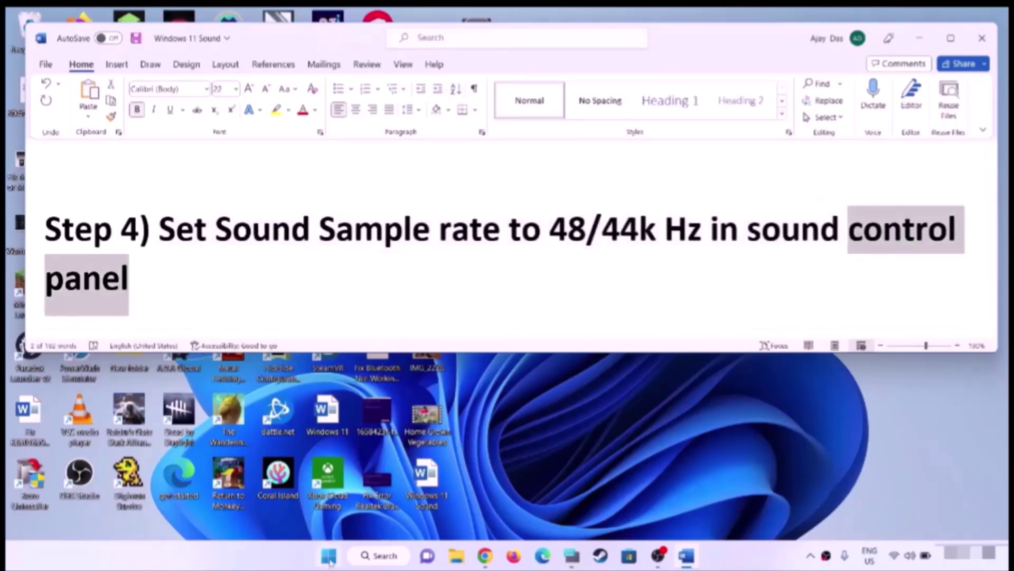
Find Control Panel with the copied text "control panel" and open its audio device management dialog under Hardware and Sound
left_click(329, 555)
key("ctrl+v")
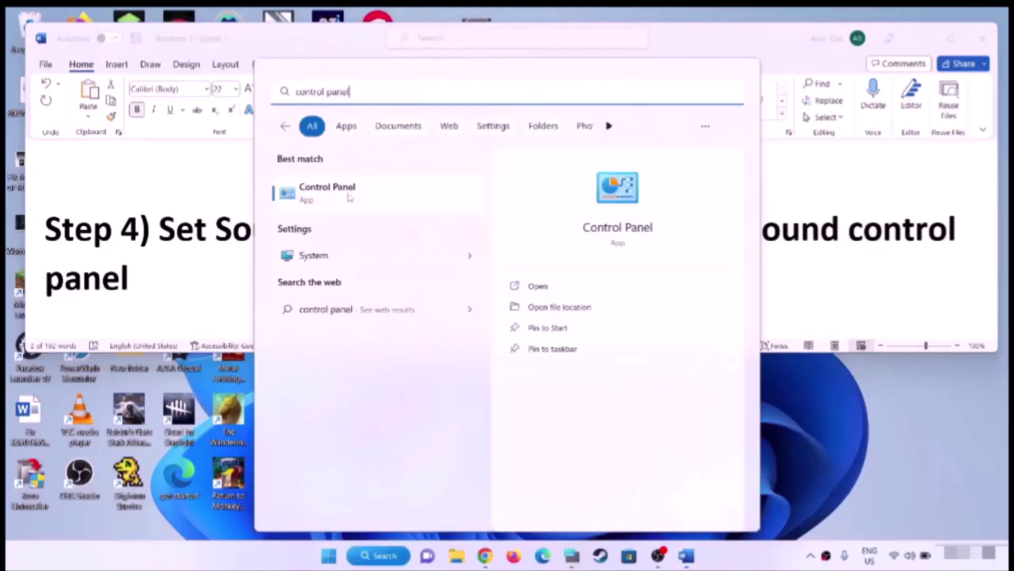
left_click(349, 197)
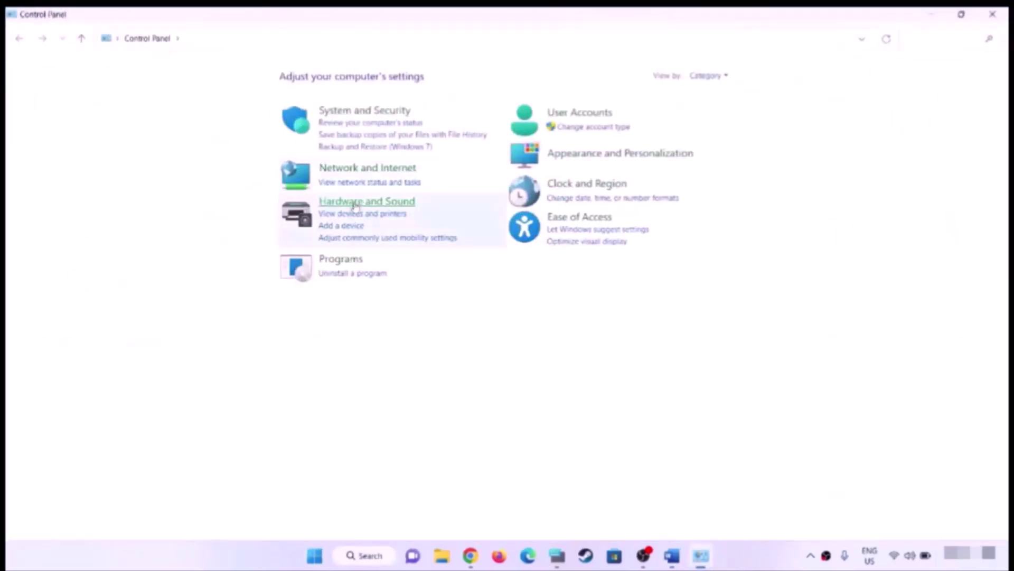
left_click(355, 205)
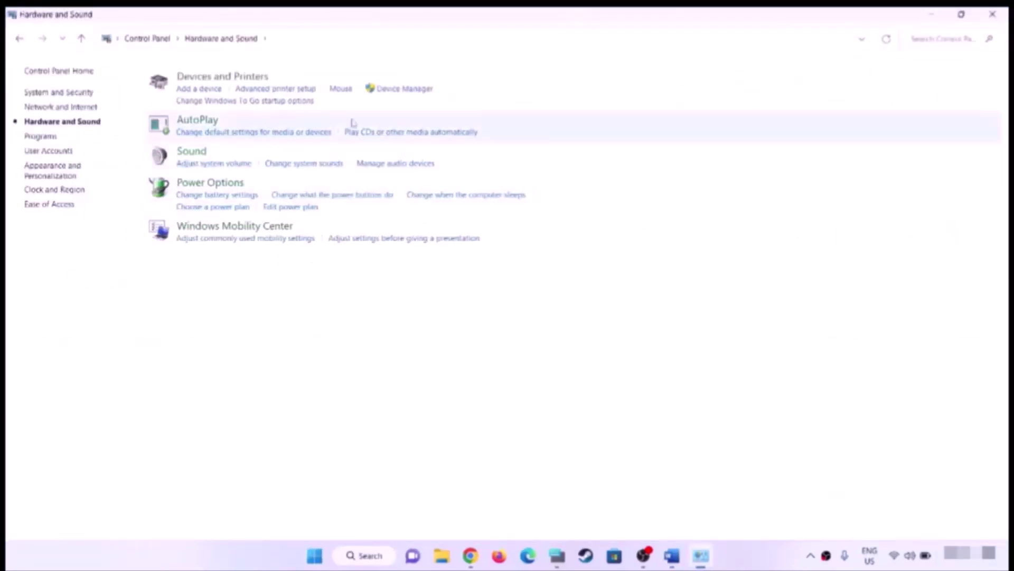
left_click(395, 163)
left_click_drag(230, 113, 661, 162)
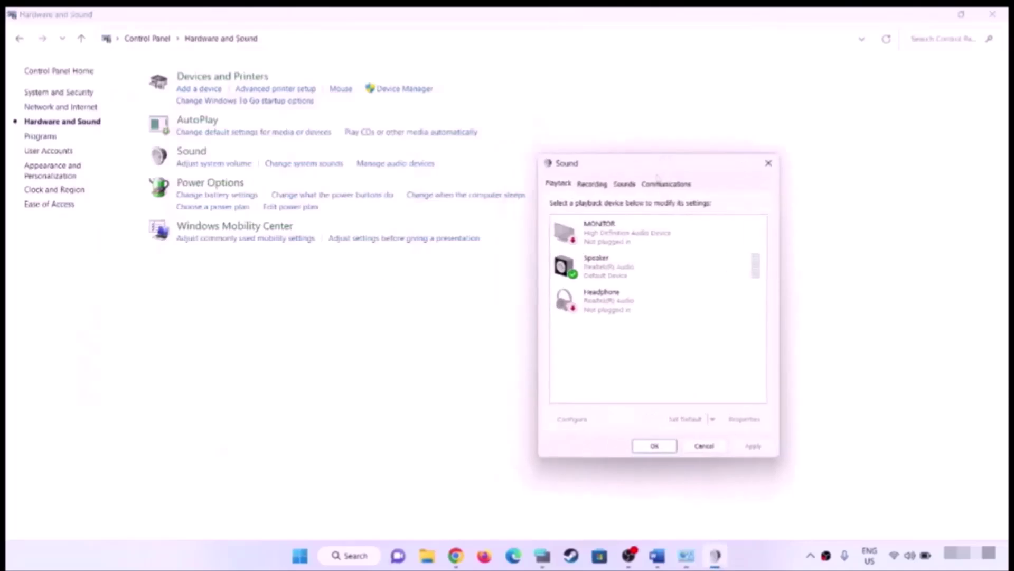
Select 24 bit, 48000 Hz (Studio Quality) as the Realtek Speaker's default format and confirm both sound dialogs
left_click(608, 269)
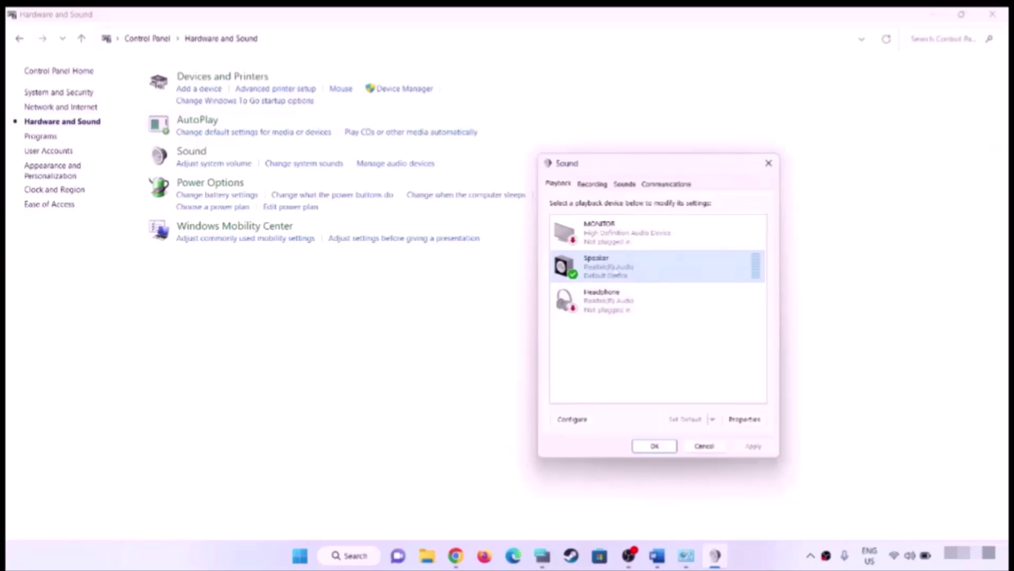
right_click(621, 270)
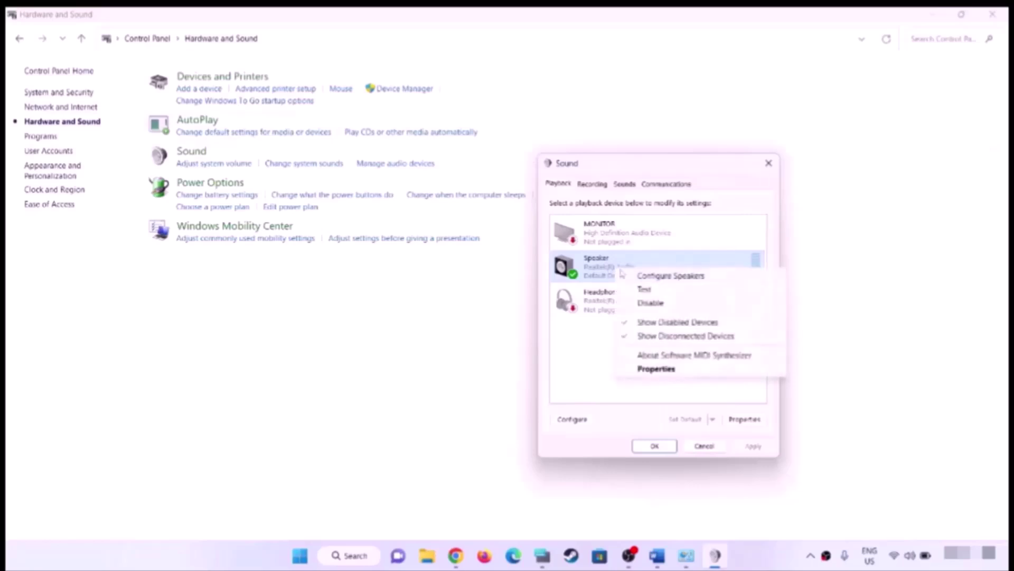
left_click(532, 319)
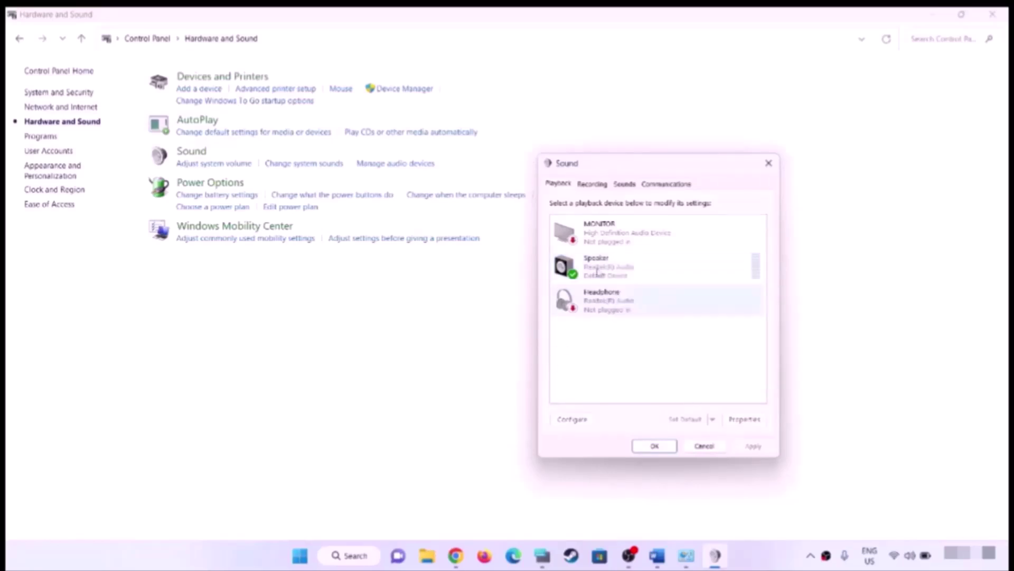
left_click(745, 419)
left_click_drag(682, 219, 638, 142)
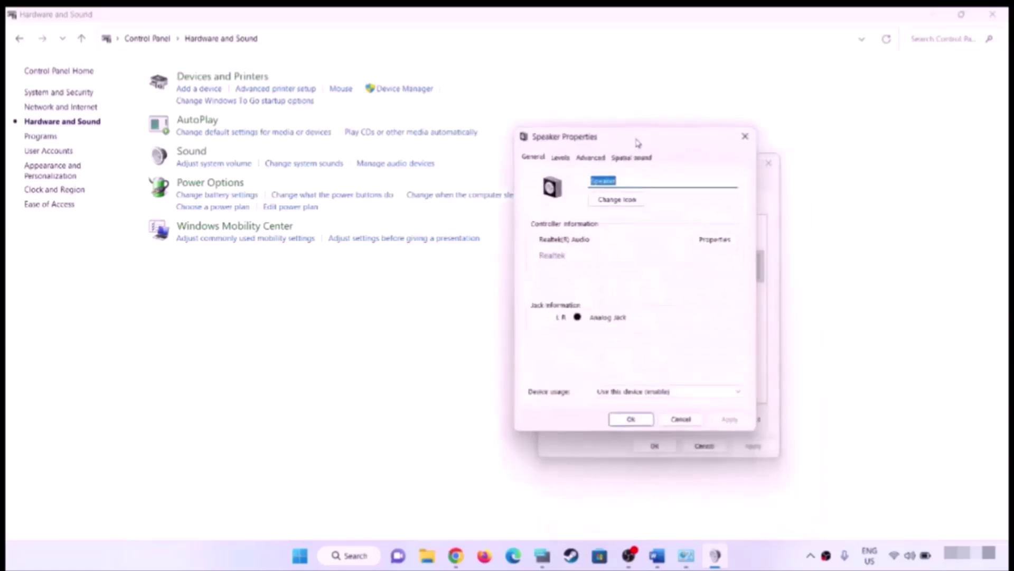
left_click(590, 158)
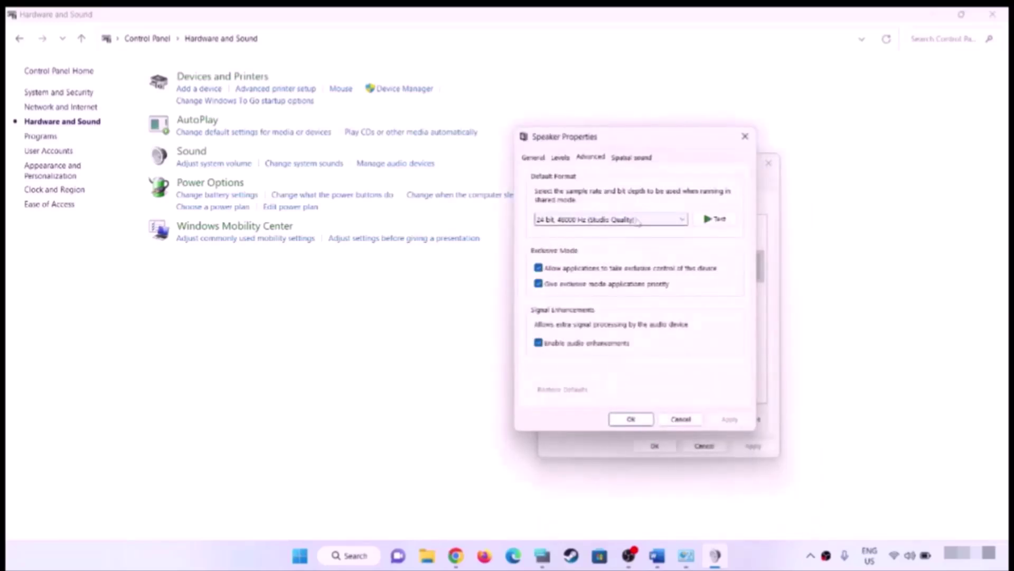
left_click(638, 221)
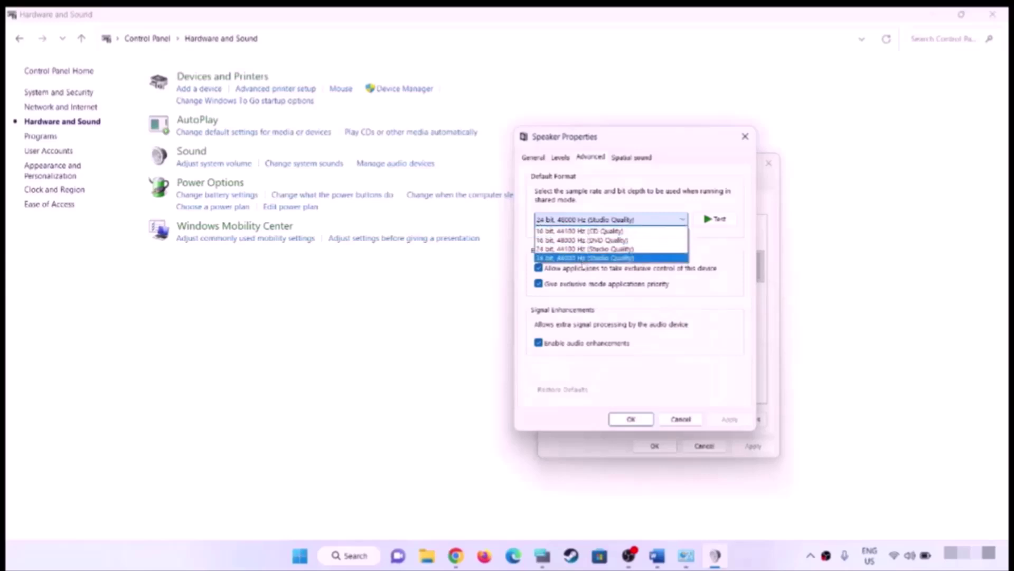
left_click(634, 258)
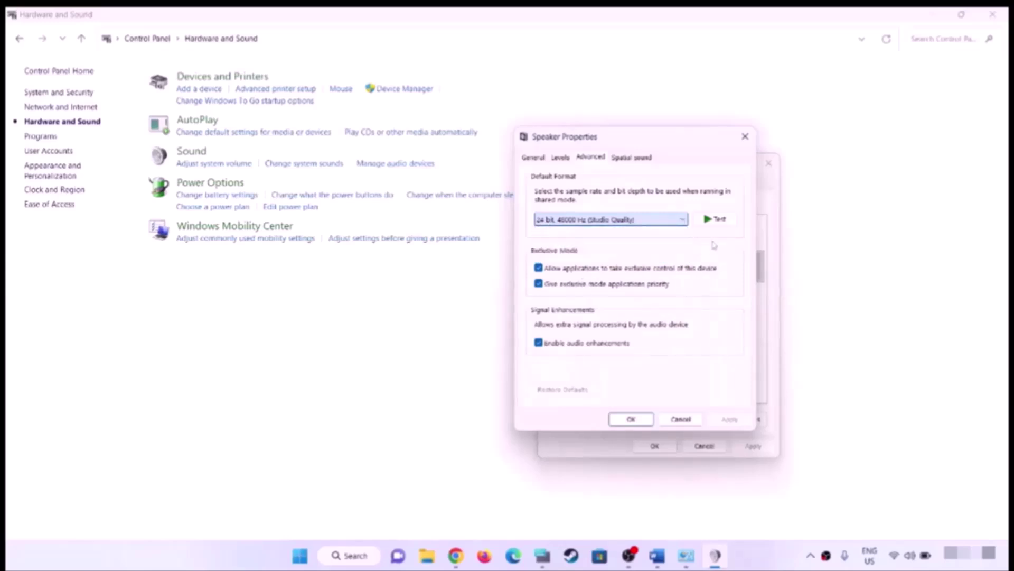
left_click(645, 420)
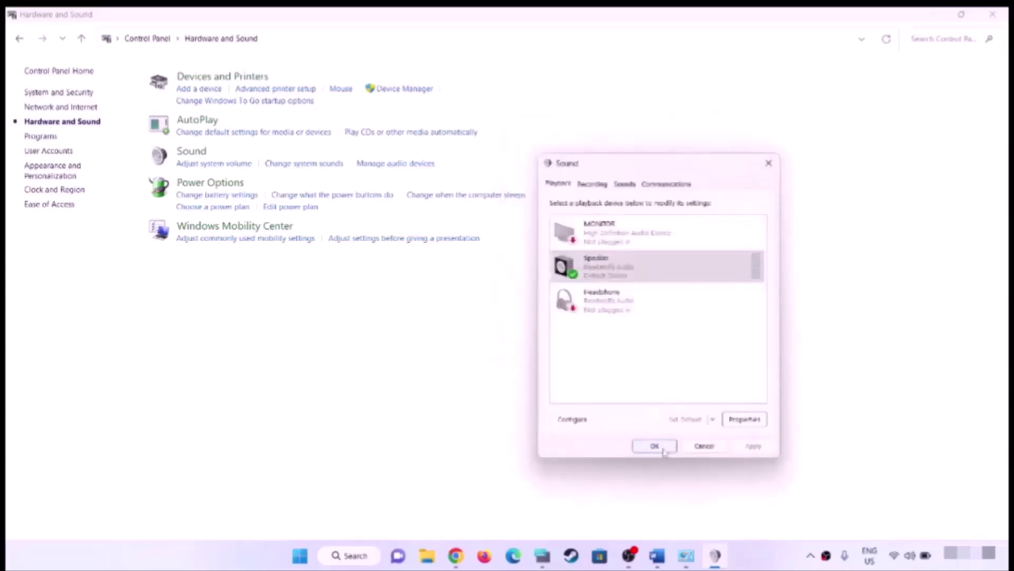
left_click(655, 446)
Switch to the Windows 11 Sound document in Word and read Step 5 on disconnecting controllers and USB dongles
left_click(672, 556)
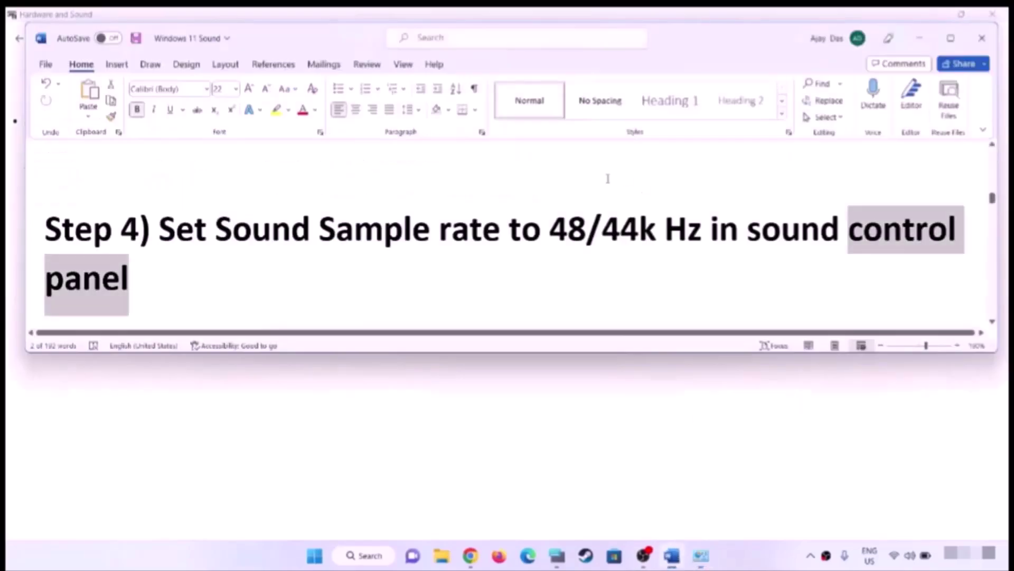
scroll(478, 238, "down", 2)
scroll(477, 238, "down", 1)
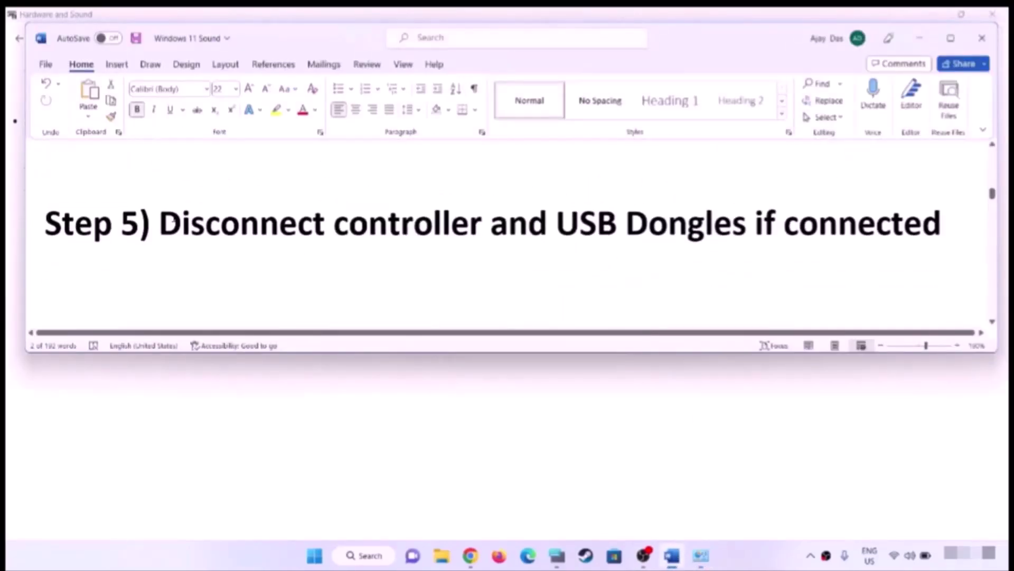
Read Step 5 on disconnecting the controller and USB dongles and Step 6 on turning off spatial sound, highlighting their wording
left_click_drag(181, 222, 418, 237)
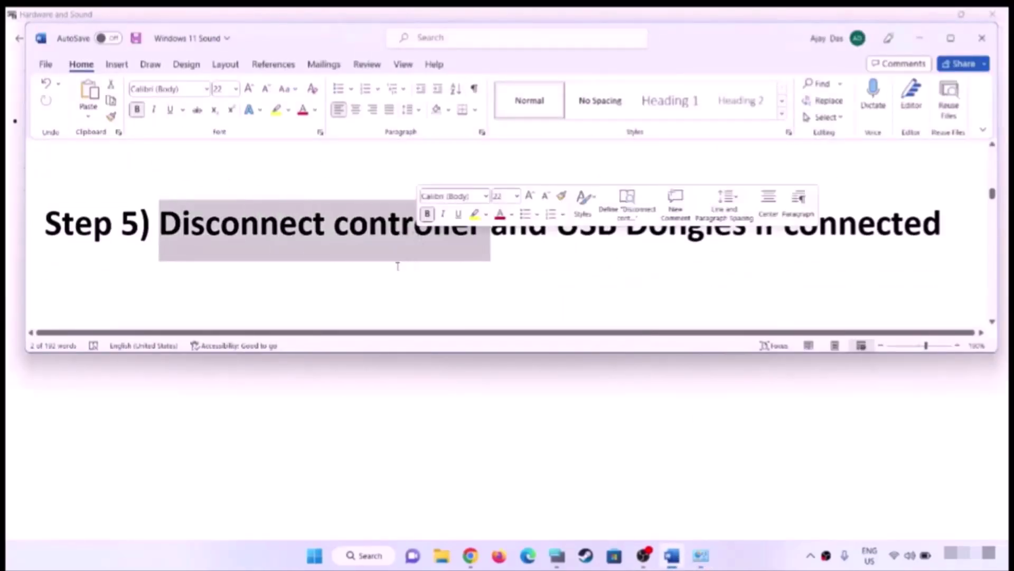
left_click(398, 266)
left_click_drag(168, 223, 488, 232)
left_click(579, 238)
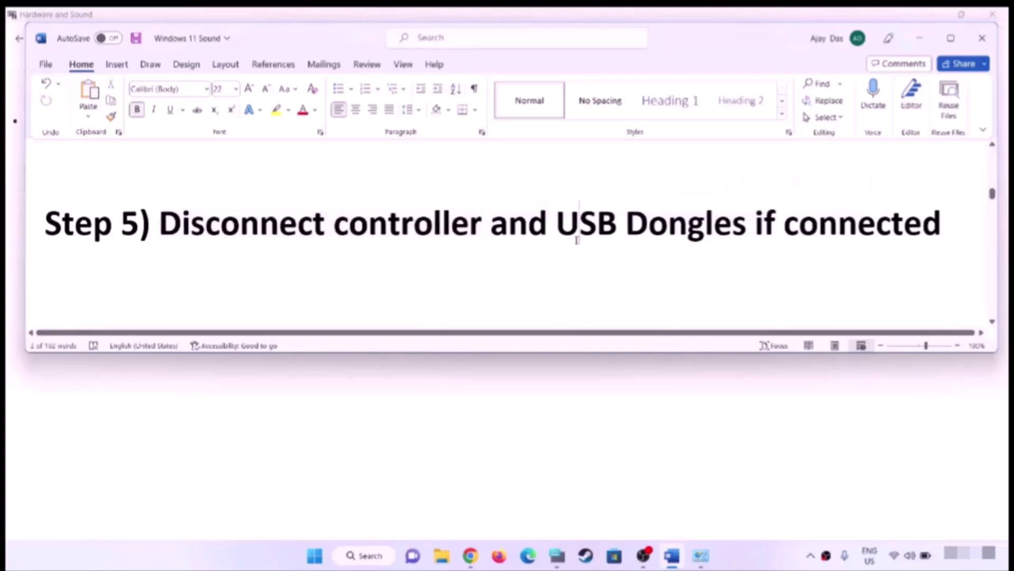
left_click_drag(557, 227, 754, 233)
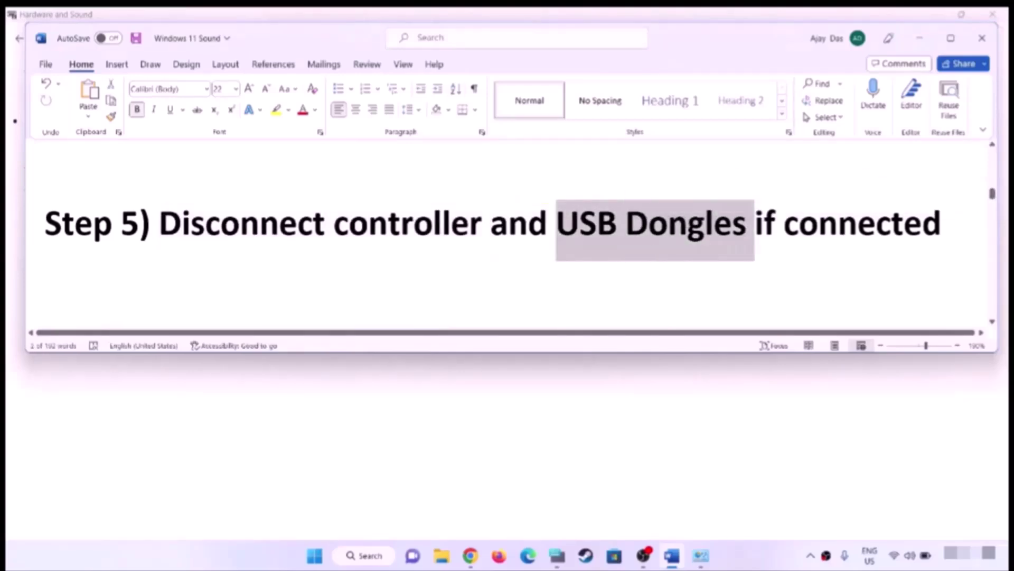
left_click_drag(160, 227, 941, 233)
left_click(277, 235)
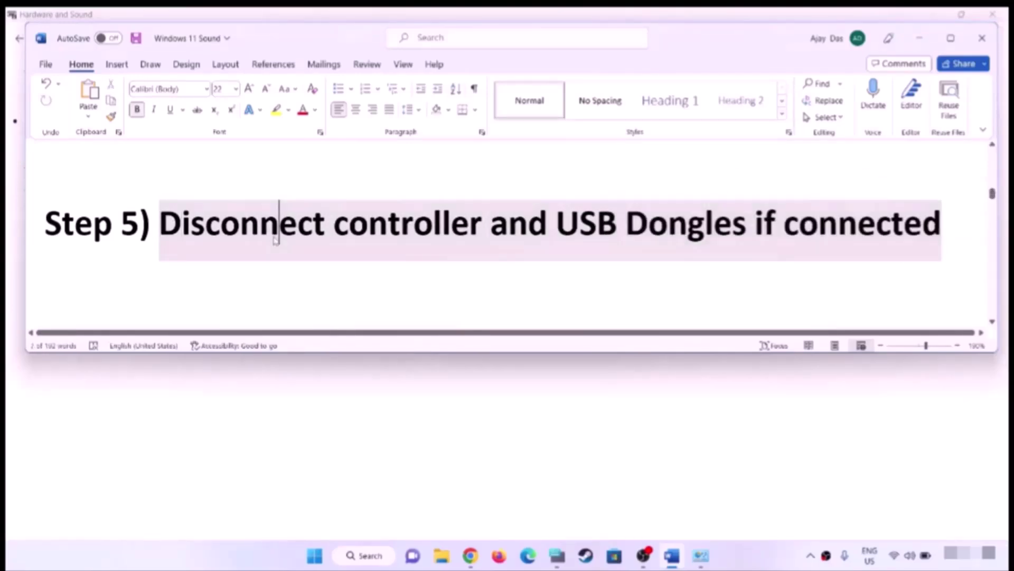
scroll(370, 263, "down", 3)
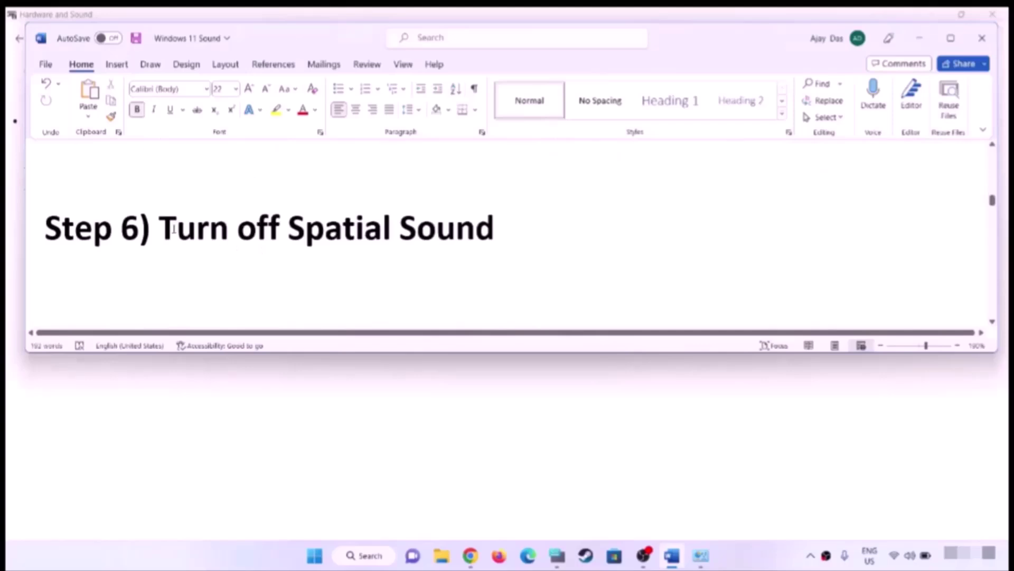
left_click_drag(174, 229, 490, 233)
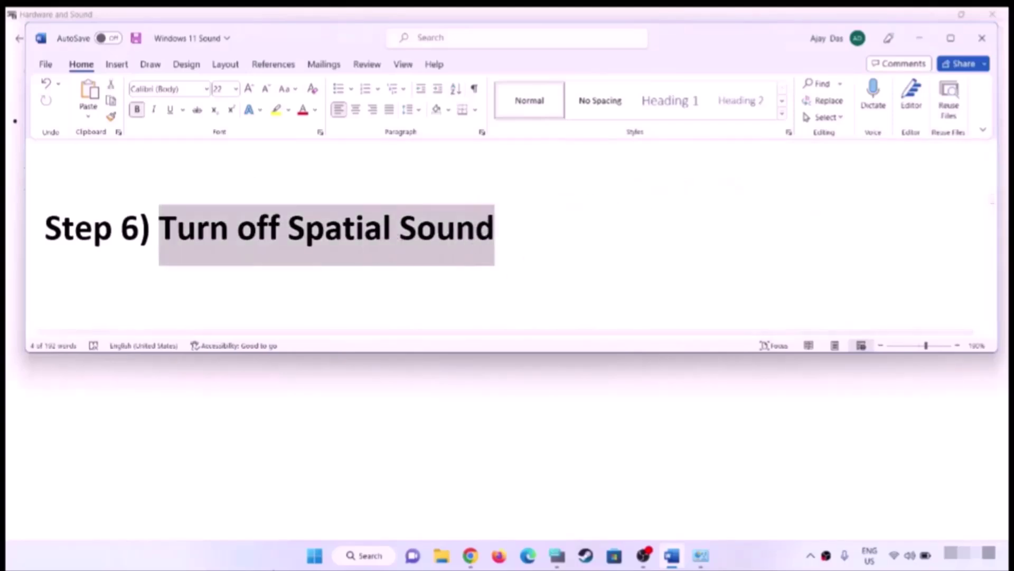
Find Control Panel by searching "control panel" and open its Sound dialog from the Hardware and Sound category
left_click(315, 555)
type("control panel")
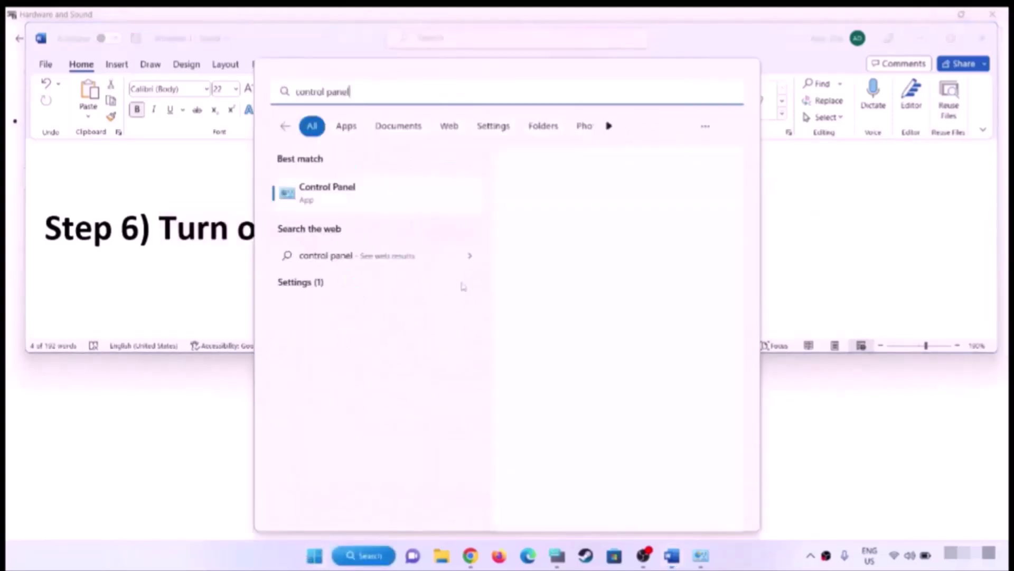
left_click(337, 194)
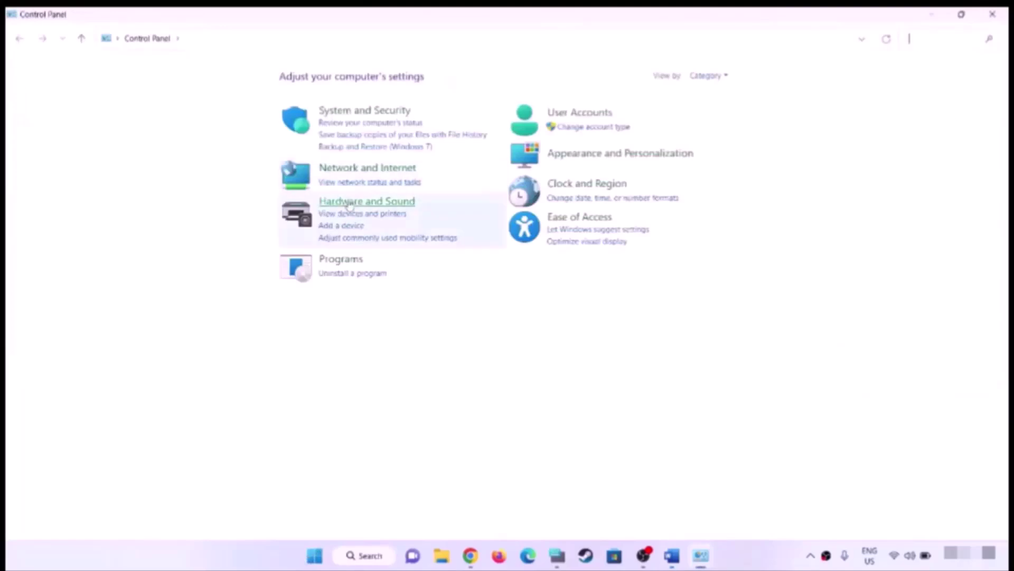
left_click(348, 203)
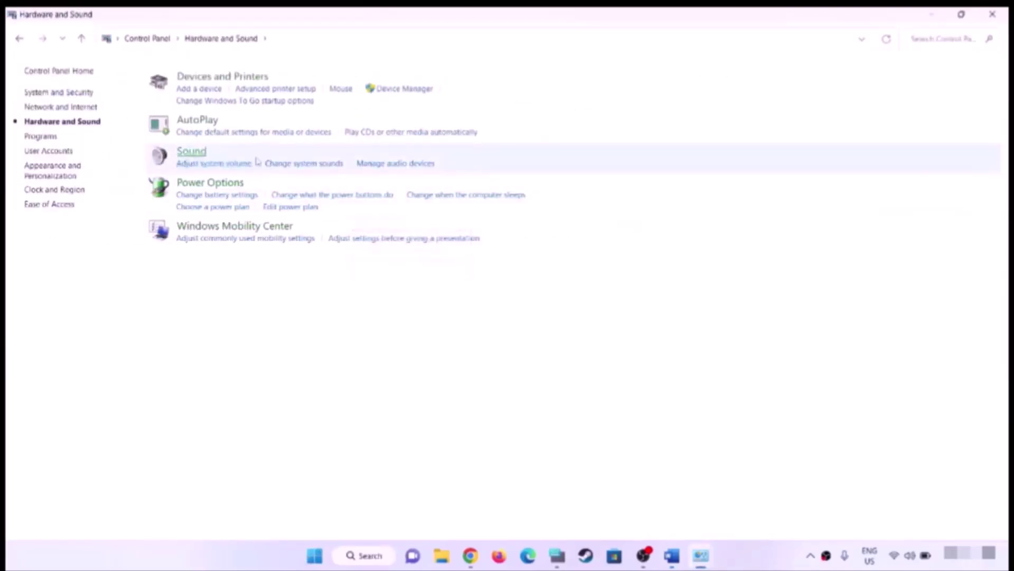
left_click(248, 163)
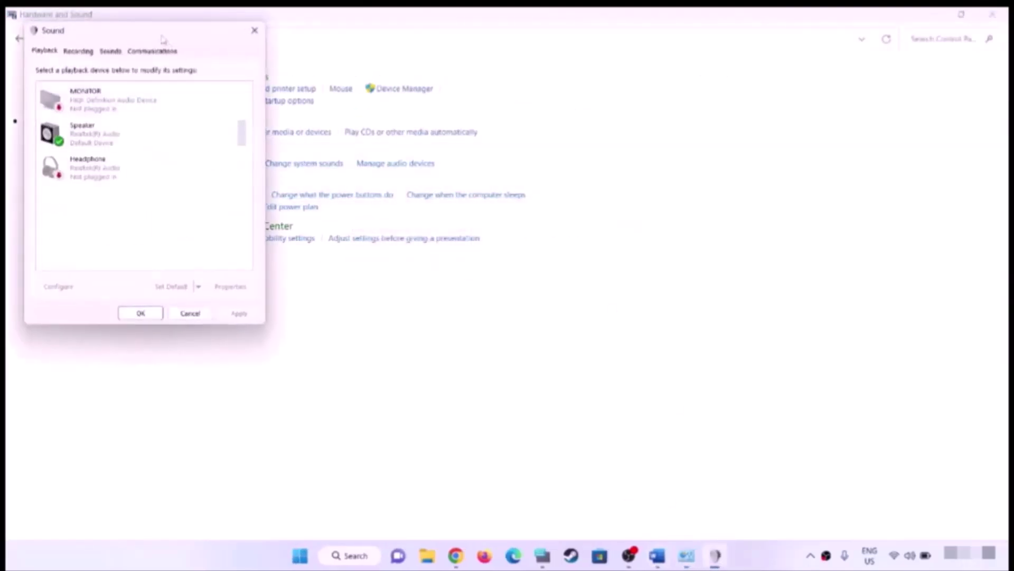
left_click_drag(163, 40, 524, 117)
Set the Realtek Speaker's spatial sound format to Off in its properties and confirm both sound dialogs
left_click(475, 212)
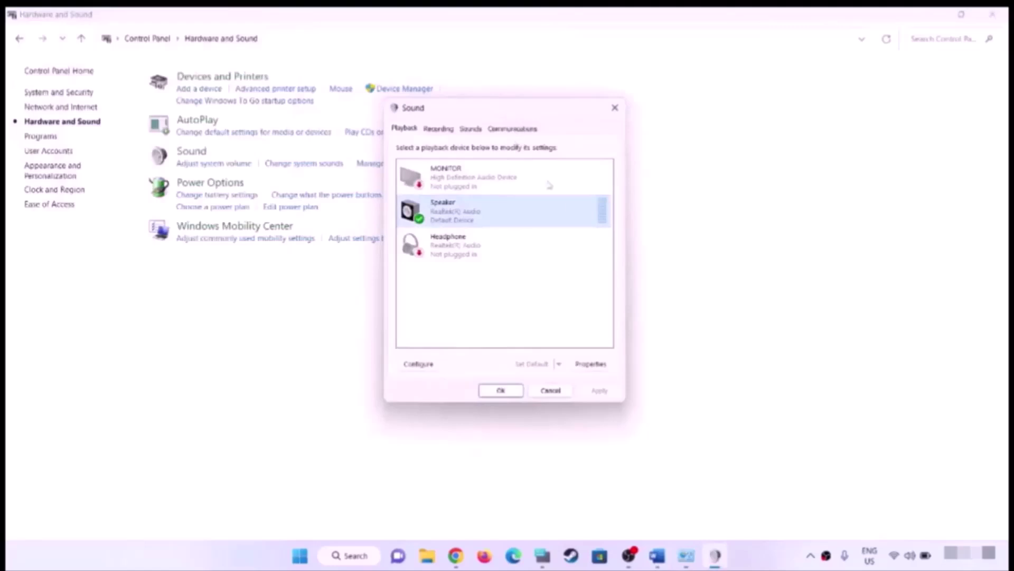
left_click(591, 363)
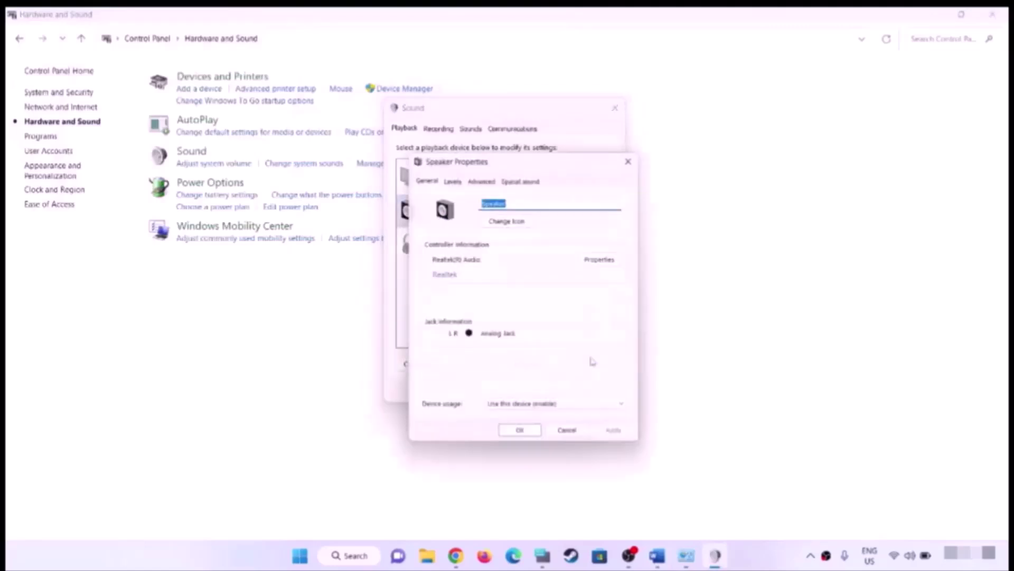
left_click(516, 178)
left_click(494, 242)
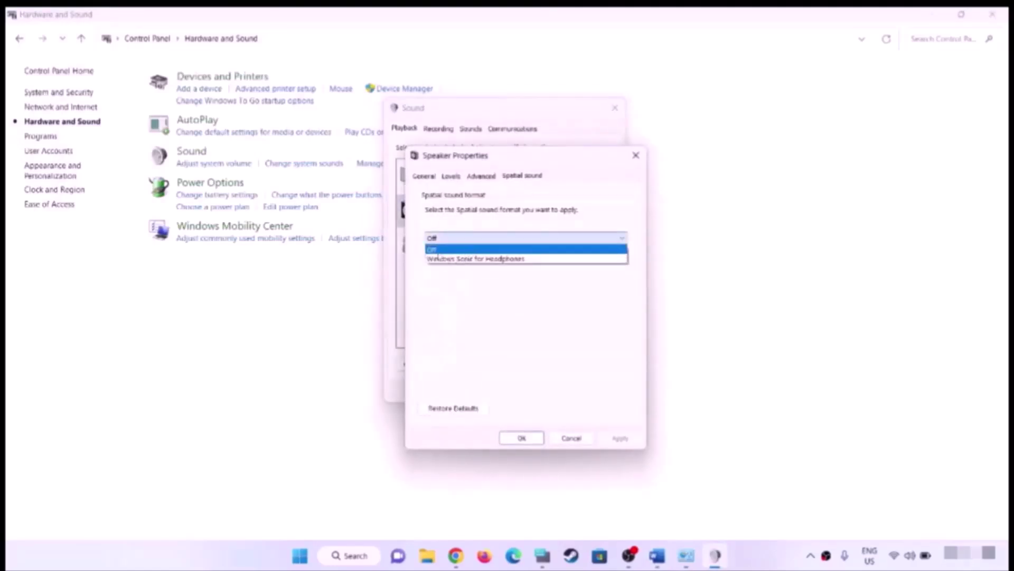
left_click(438, 251)
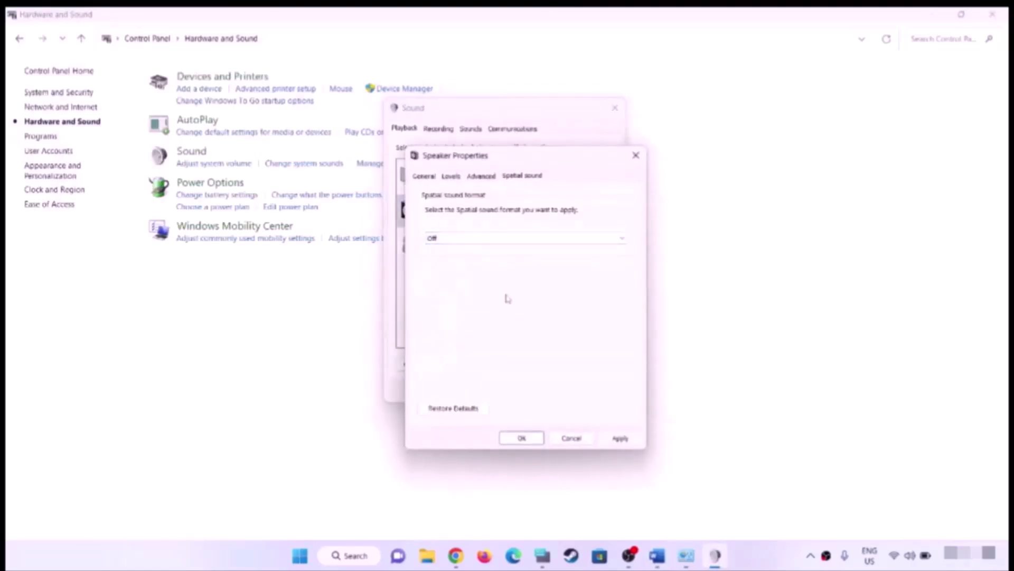
left_click(521, 438)
left_click(507, 391)
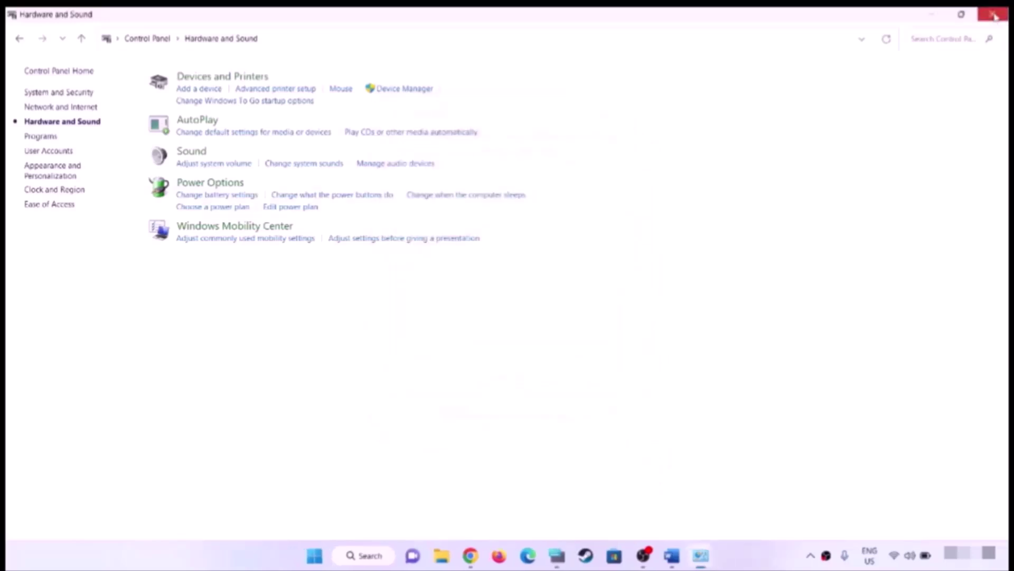
Return to the Word document and read Step 7 on disabling Oculus/voicemeeter audio devices under recording and playback
left_click(993, 14)
scroll(492, 262, "down", 5)
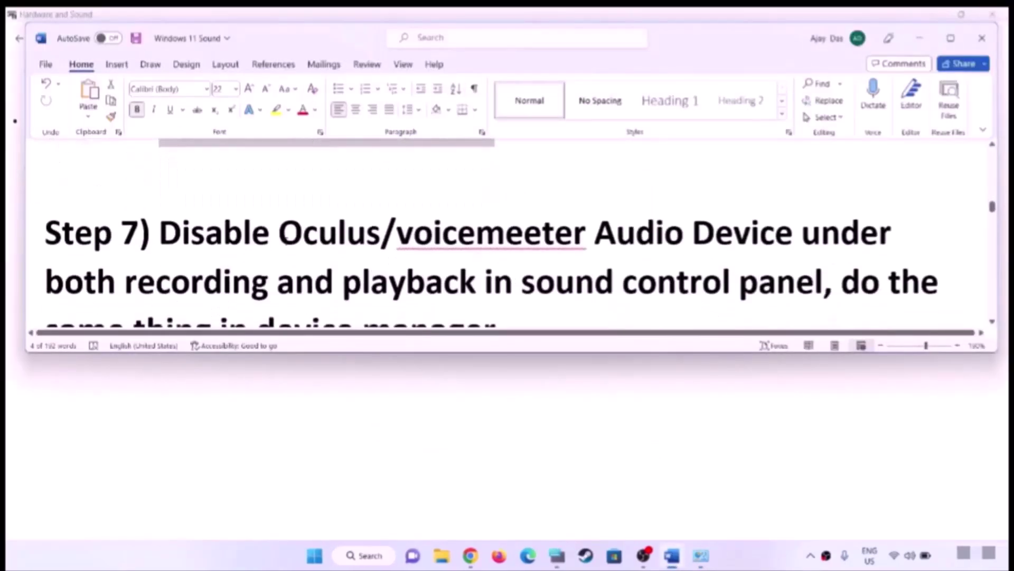
left_click_drag(280, 175, 795, 222)
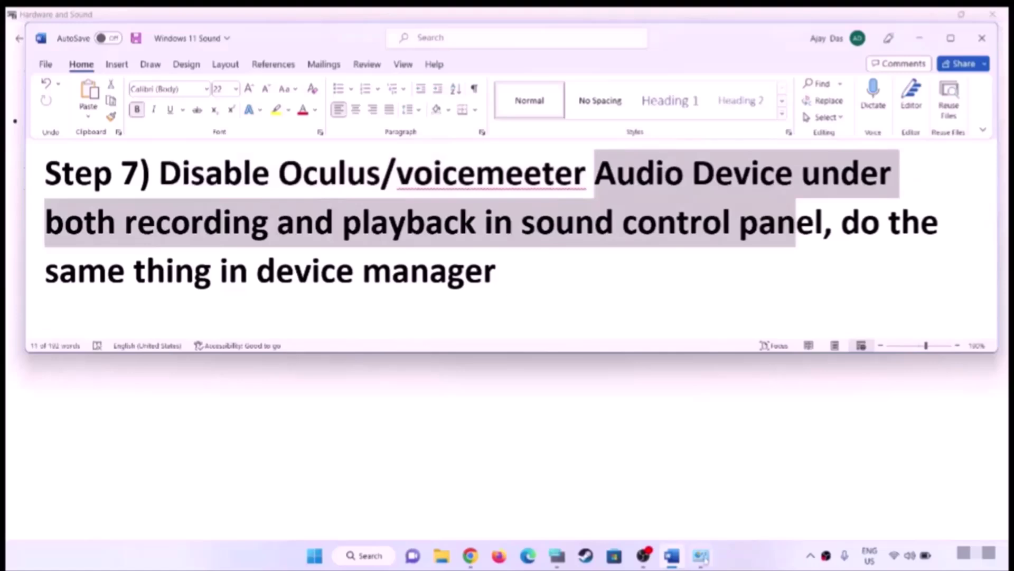
Reopen the Sound dialog from Control Panel and check the playback devices, including the MONITOR device's available actions, for Oculus or voicemeeter entries
left_click(703, 556)
left_click(191, 152)
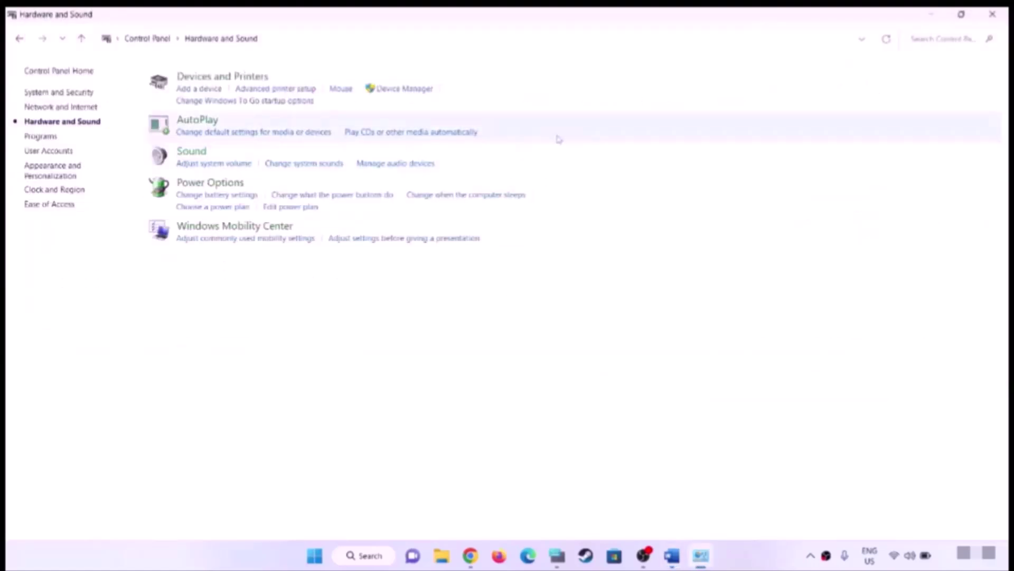
left_click_drag(246, 66, 620, 111)
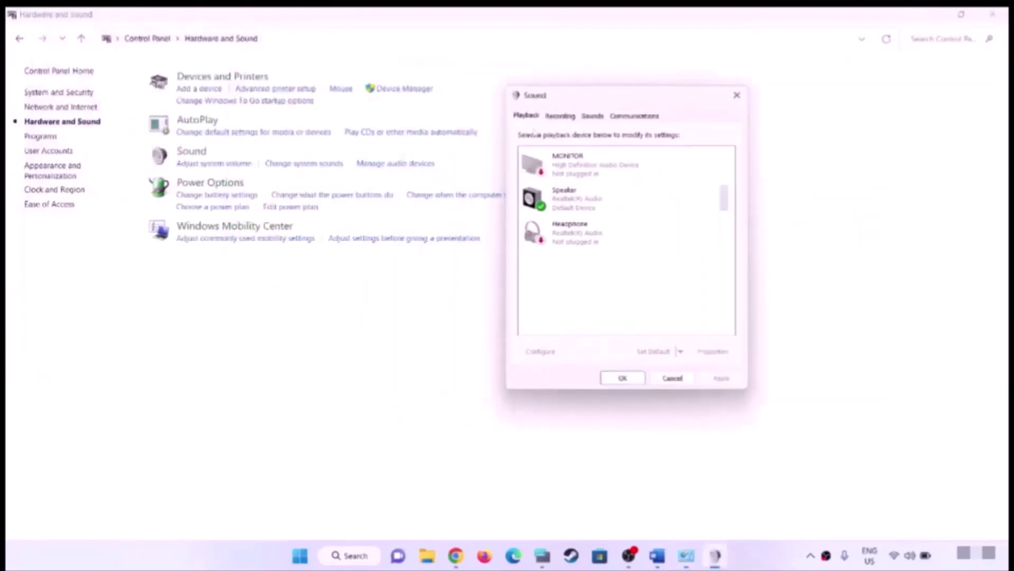
left_click(580, 167)
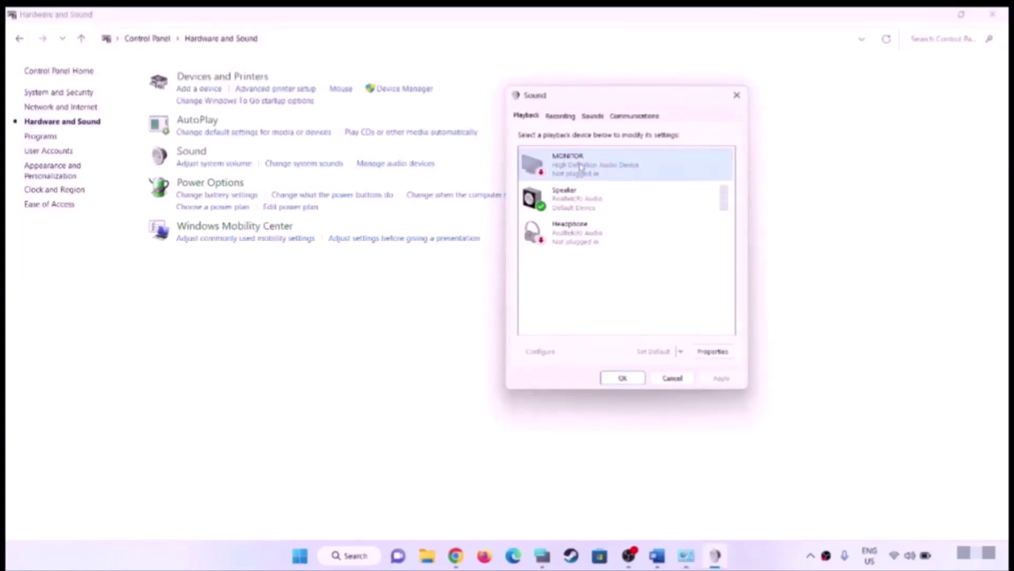
left_click(599, 244)
left_click(576, 163)
right_click(598, 166)
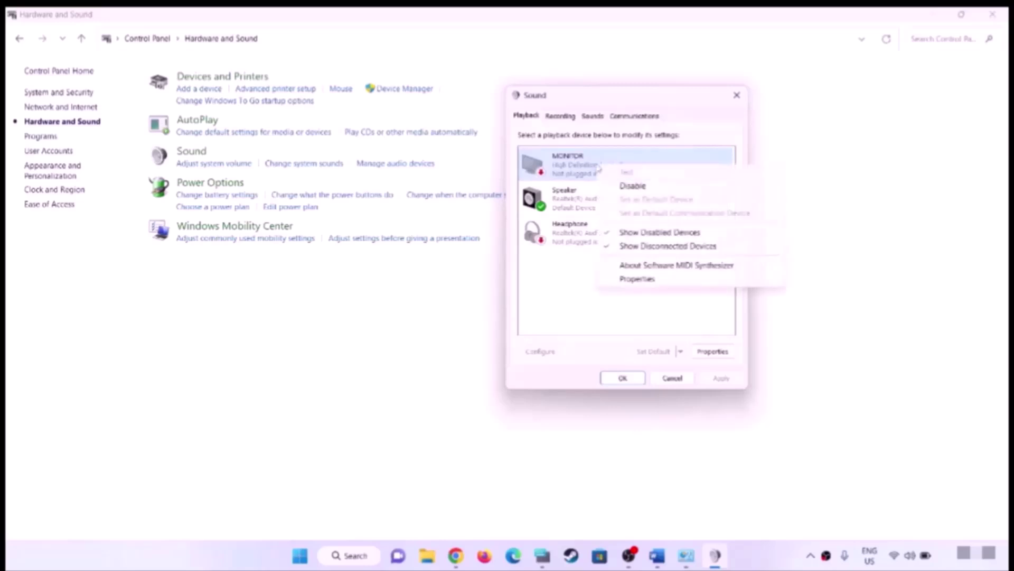
left_click(569, 244)
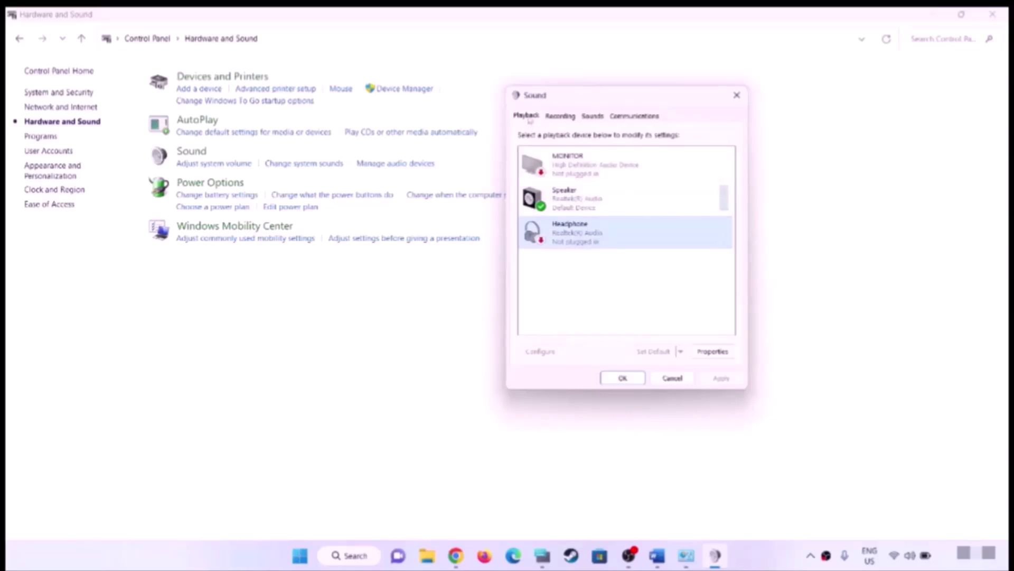
Check the recording devices and the Headset Microphone's available actions, and close the Sound dialog and Control Panel
left_click(559, 116)
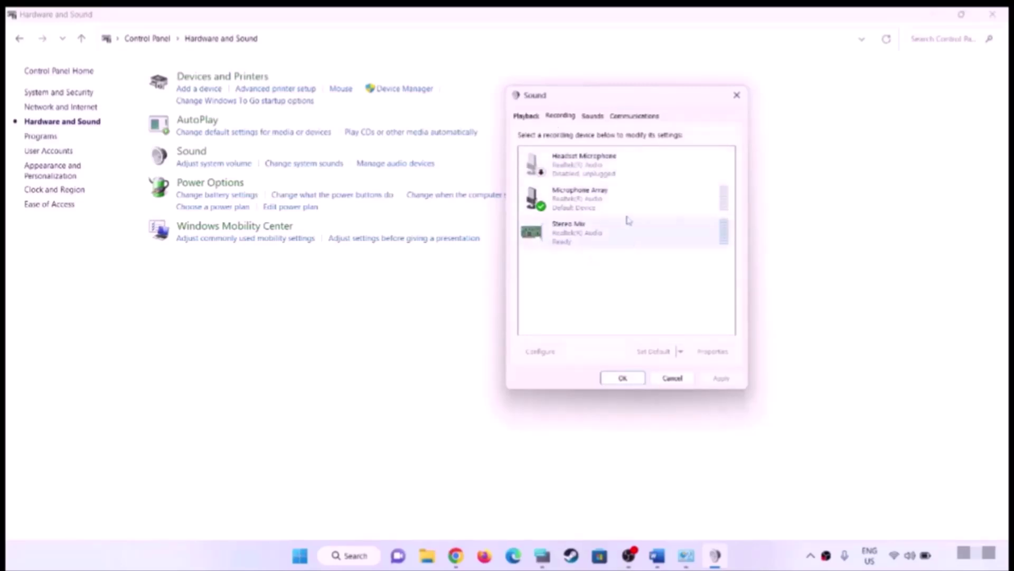
right_click(604, 173)
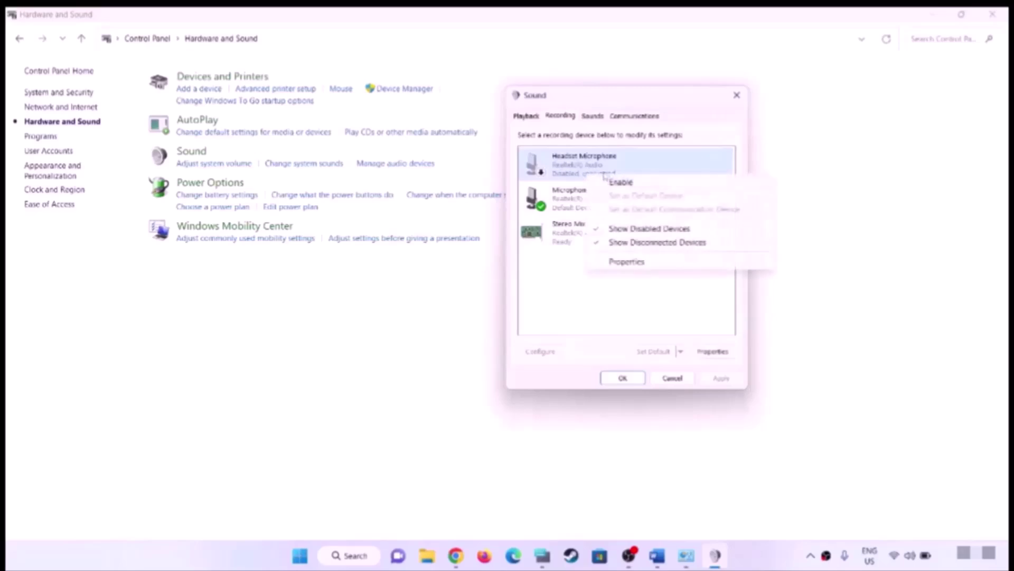
left_click(575, 163)
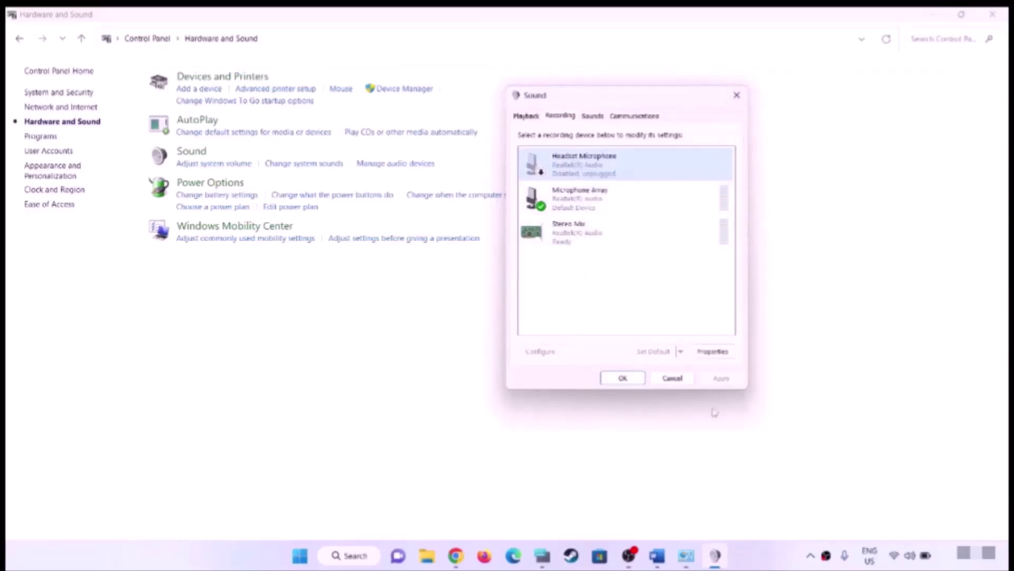
left_click(623, 377)
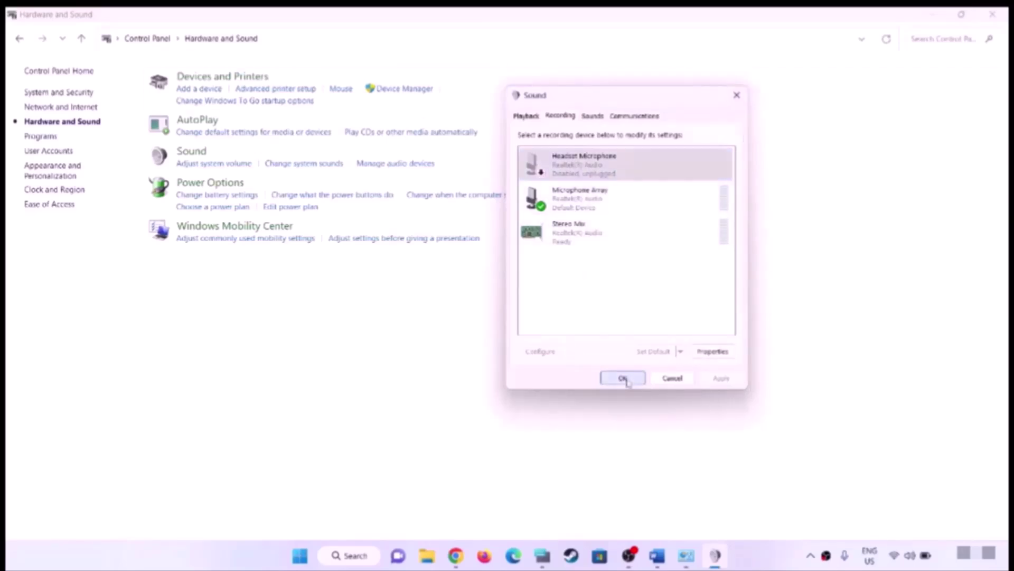
left_click(992, 14)
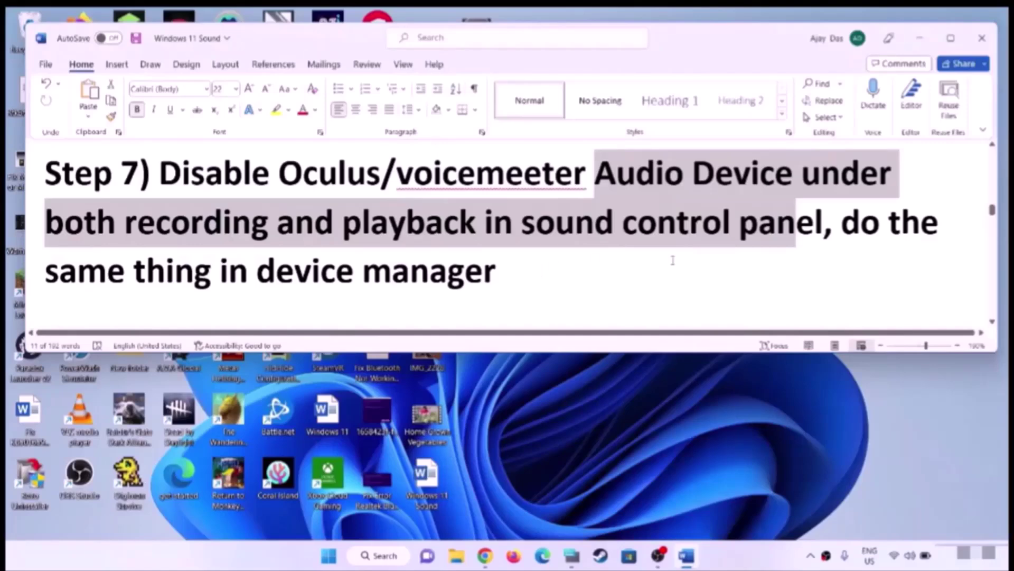
Highlight Step 7's device manager instruction, open Device Manager and expand the Sound, video and game controllers category
left_click_drag(841, 222, 894, 264)
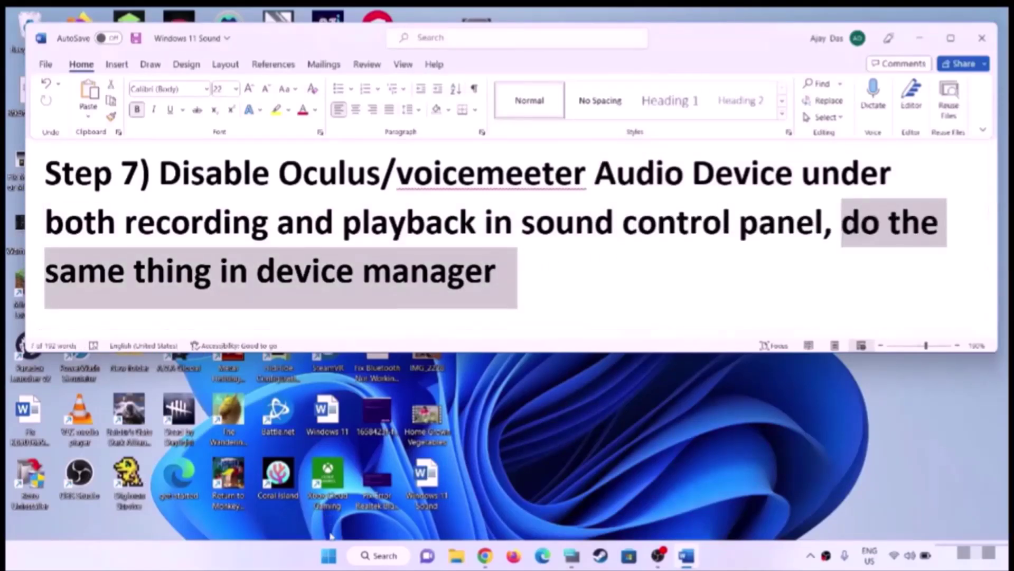
right_click(329, 555)
left_click(296, 269)
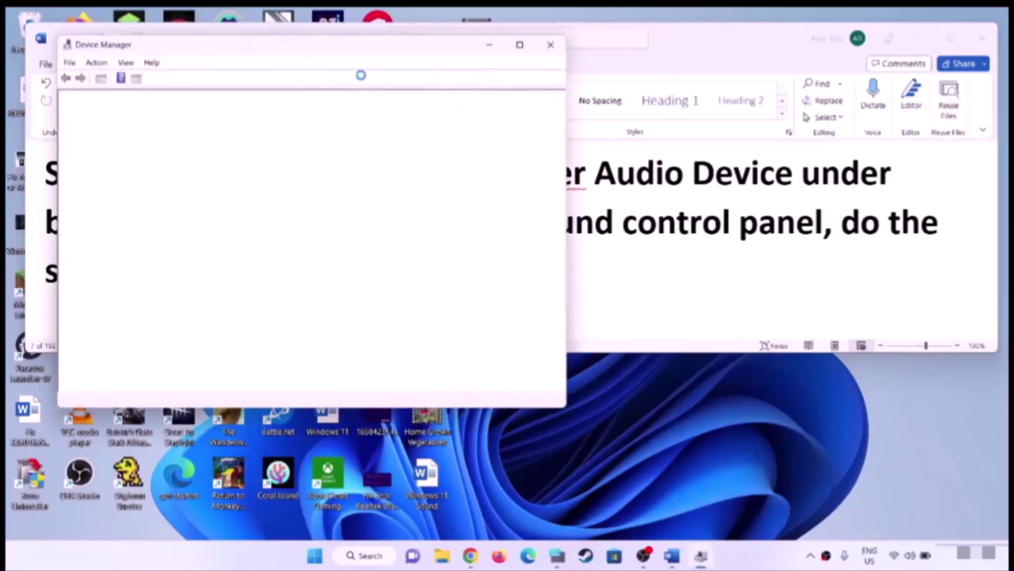
left_click_drag(334, 48, 549, 106)
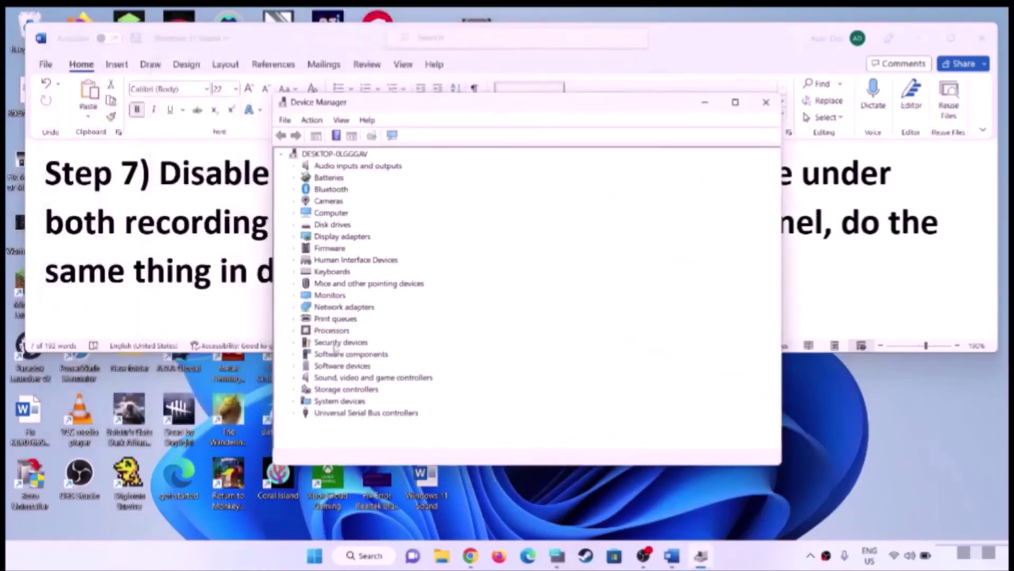
left_click(339, 378)
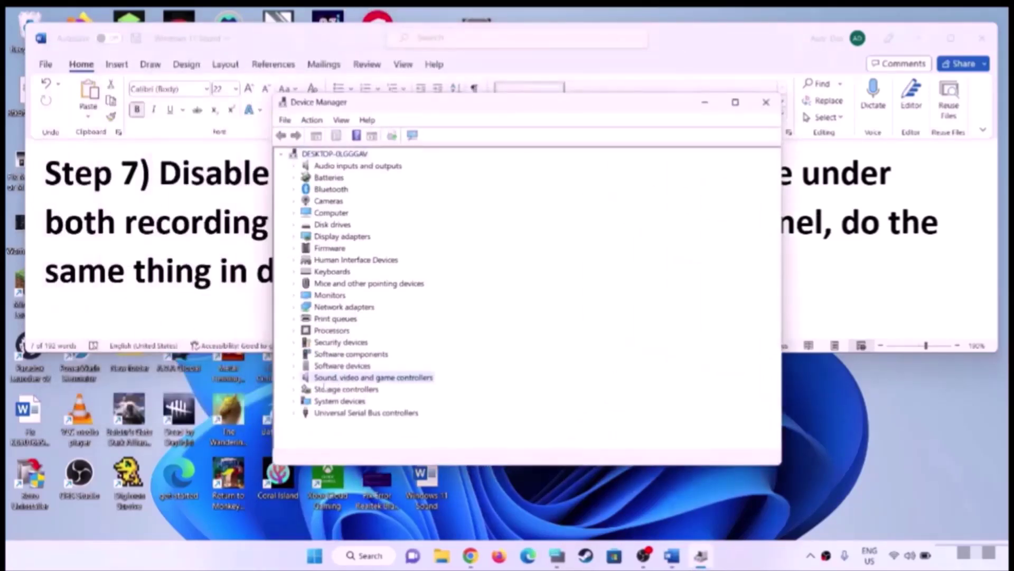
left_click(294, 379)
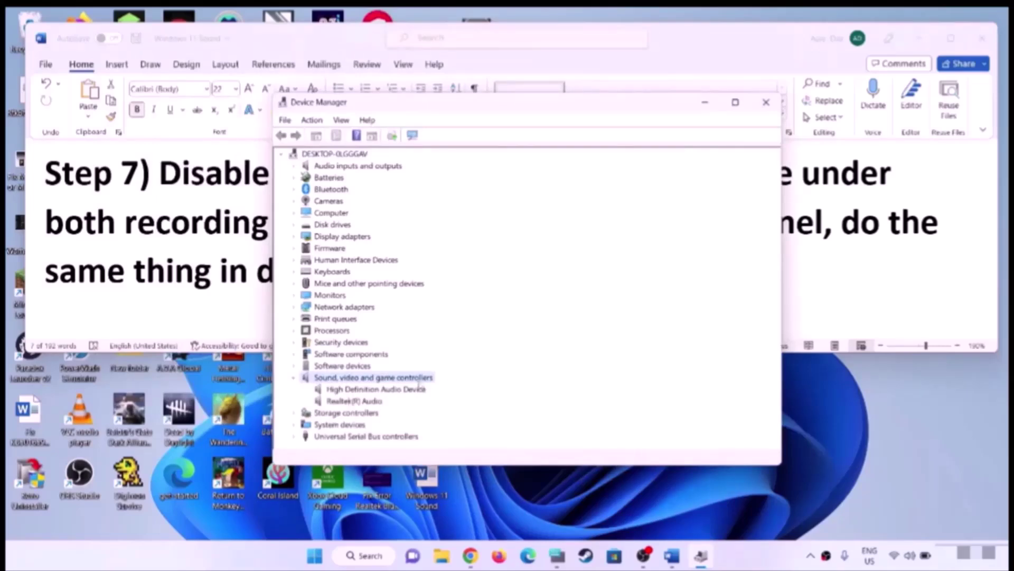
Highlight Oculus/voicemeeter in Step 7 and check the High Definition Audio Device's available actions in Device Manager
left_click_drag(452, 109, 554, 49)
left_click(394, 274)
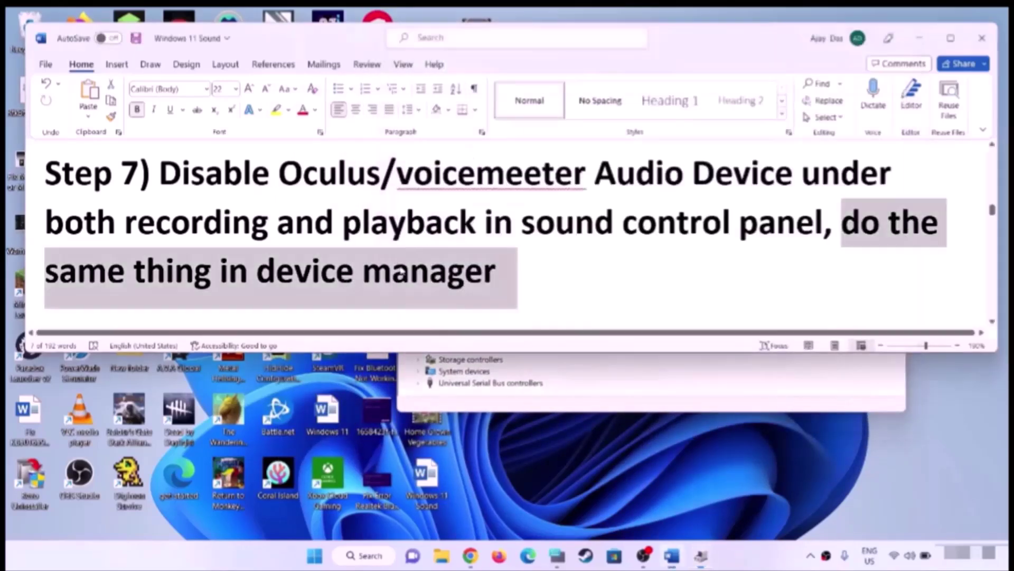
left_click(703, 236)
left_click_drag(280, 173, 594, 174)
left_click(627, 381)
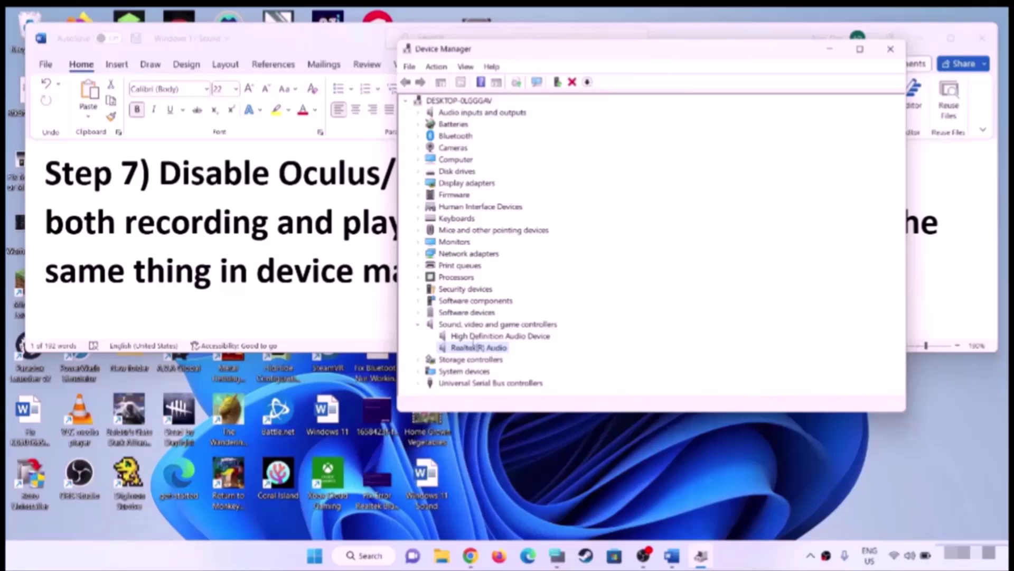
right_click(478, 337)
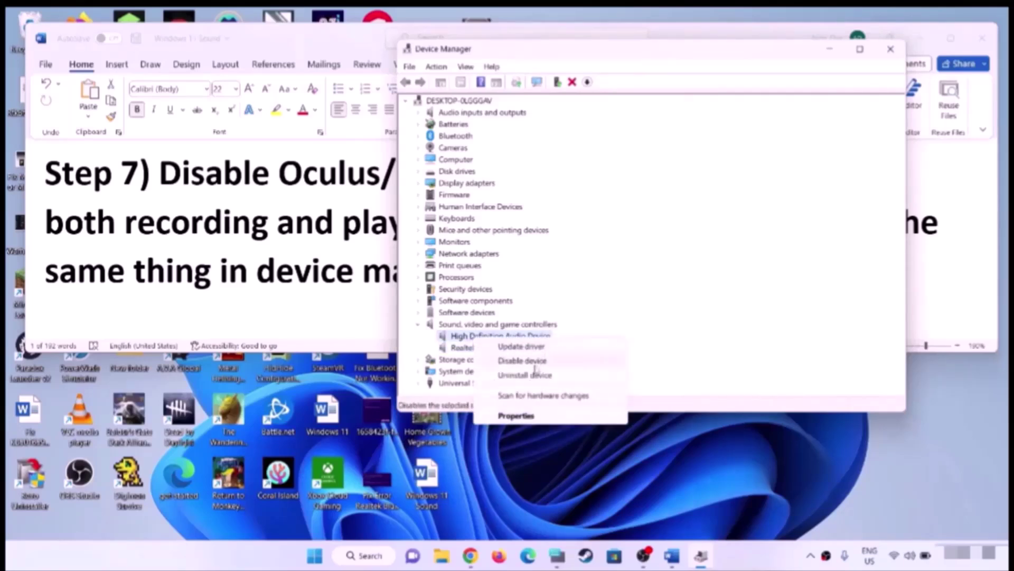
left_click(687, 278)
Highlight Oculus/voicemeeter in the notes again and compare it with the sound devices listed in Device Manager
left_click(278, 175)
left_click_drag(279, 174, 586, 174)
left_click(278, 174)
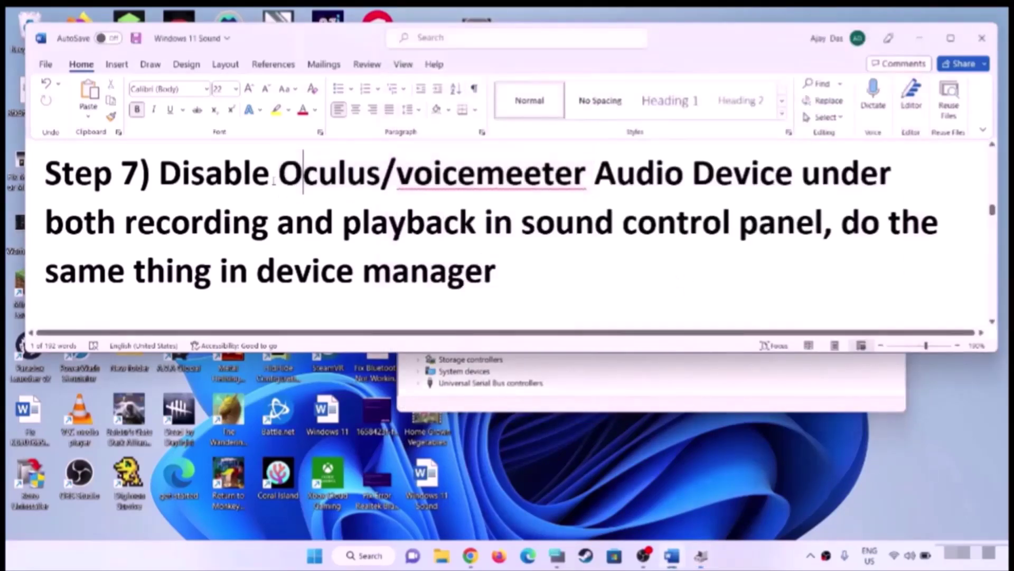
left_click_drag(279, 174, 585, 177)
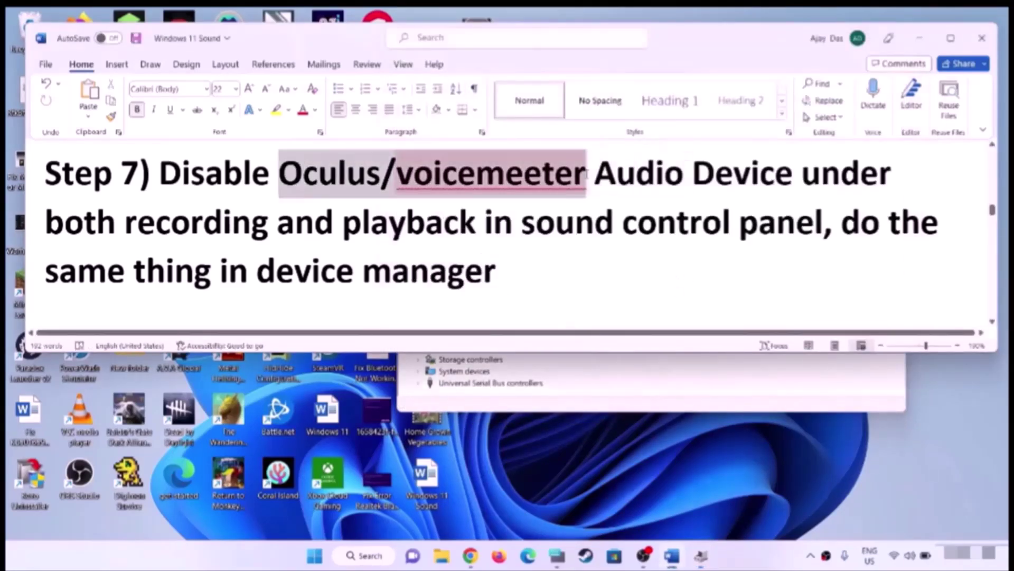
left_click(701, 556)
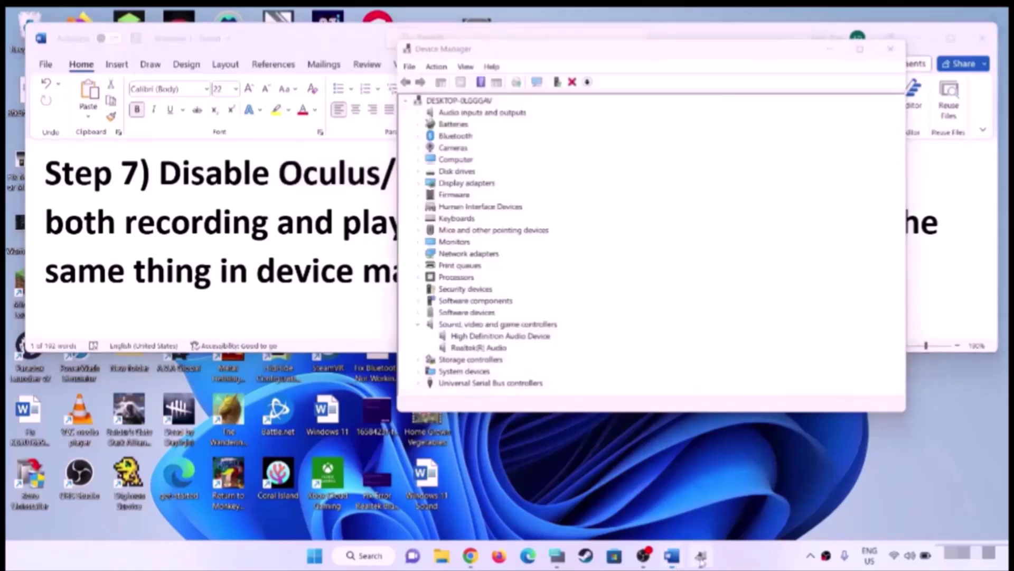
right_click(518, 339)
left_click(285, 255)
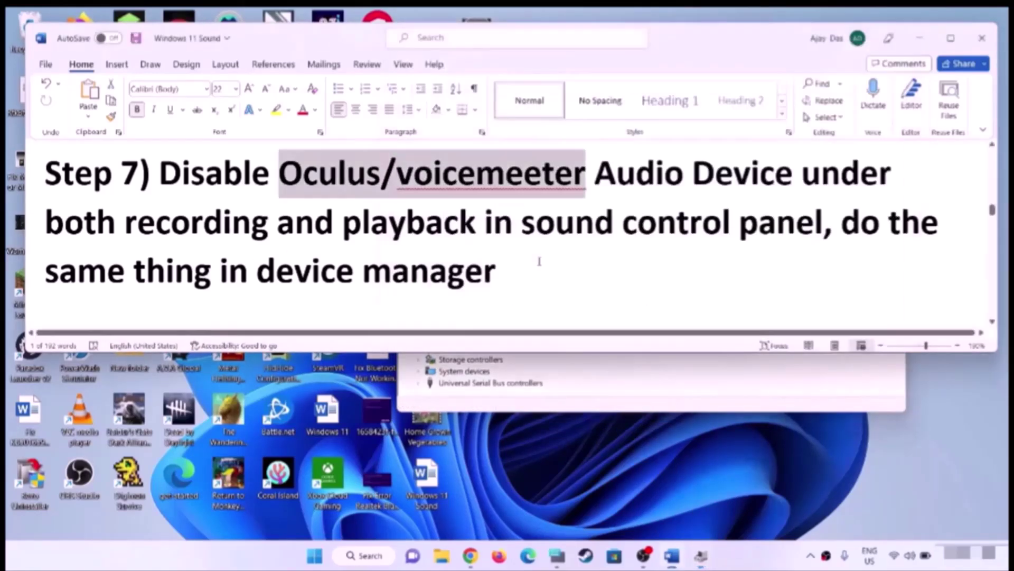
Check the Realtek(R) Audio device's available actions and close Device Manager
left_click(596, 380)
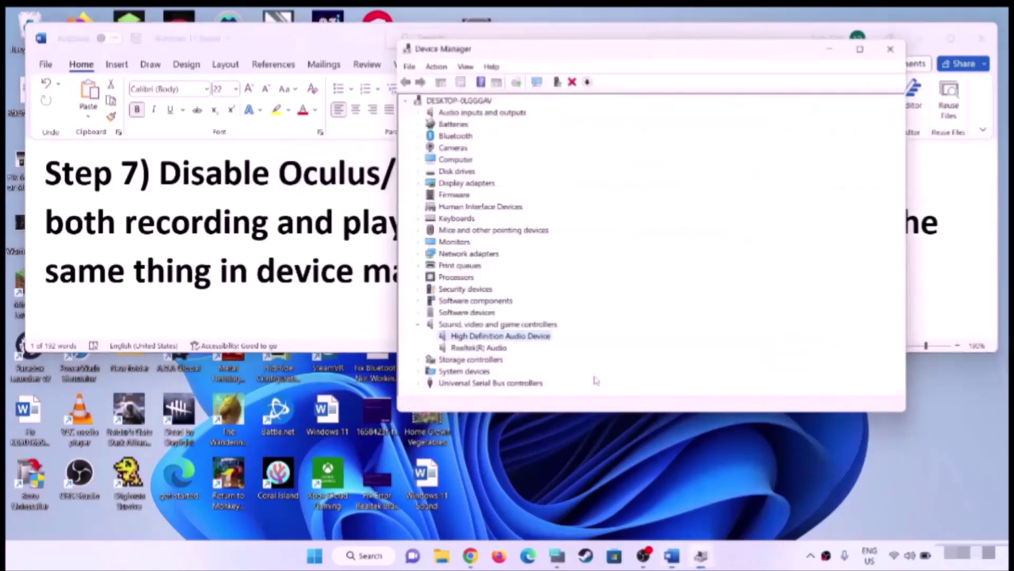
left_click(475, 349)
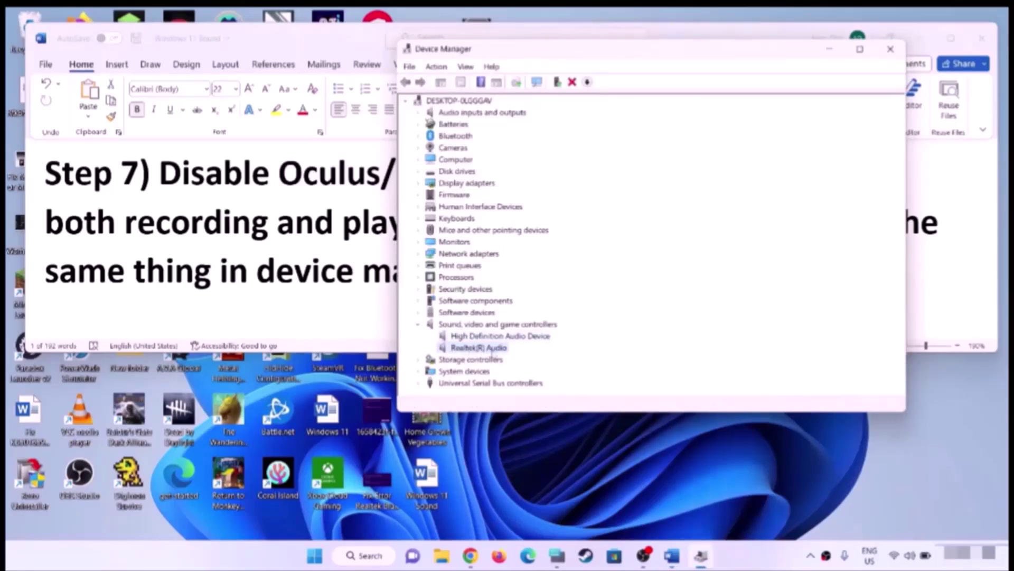
right_click(478, 350)
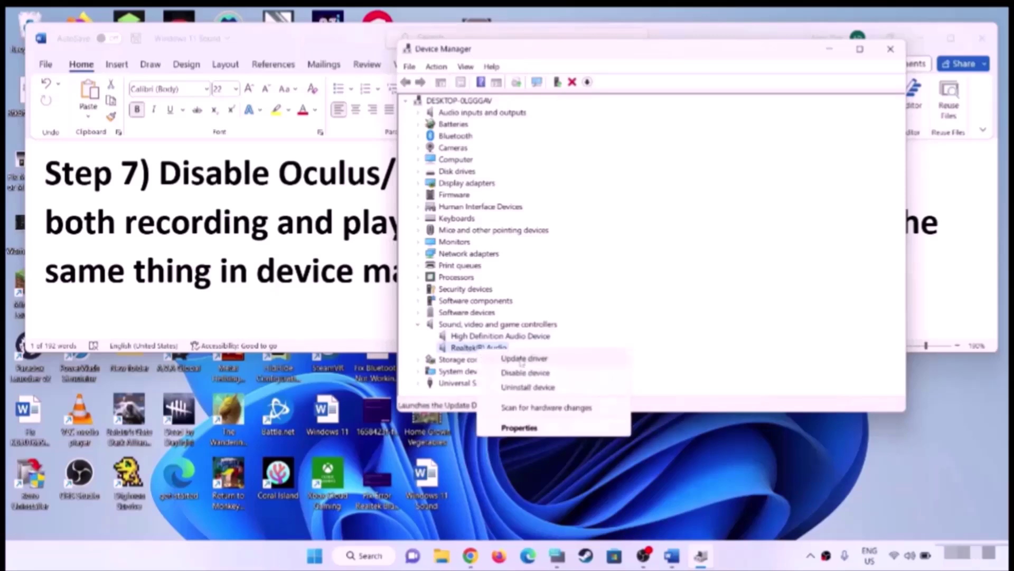
left_click(467, 353)
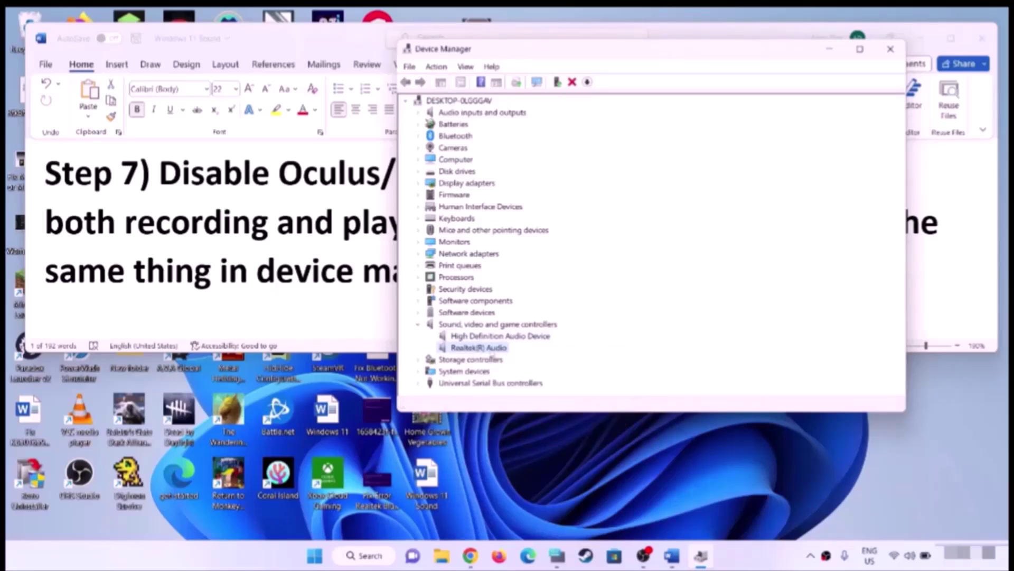
left_click(471, 337)
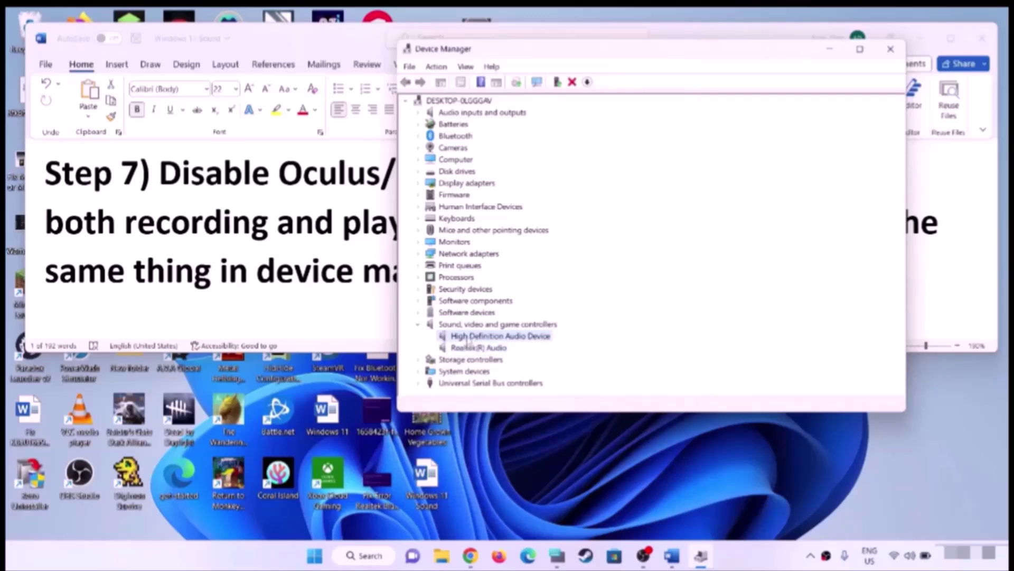
left_click(285, 316)
left_click(736, 390)
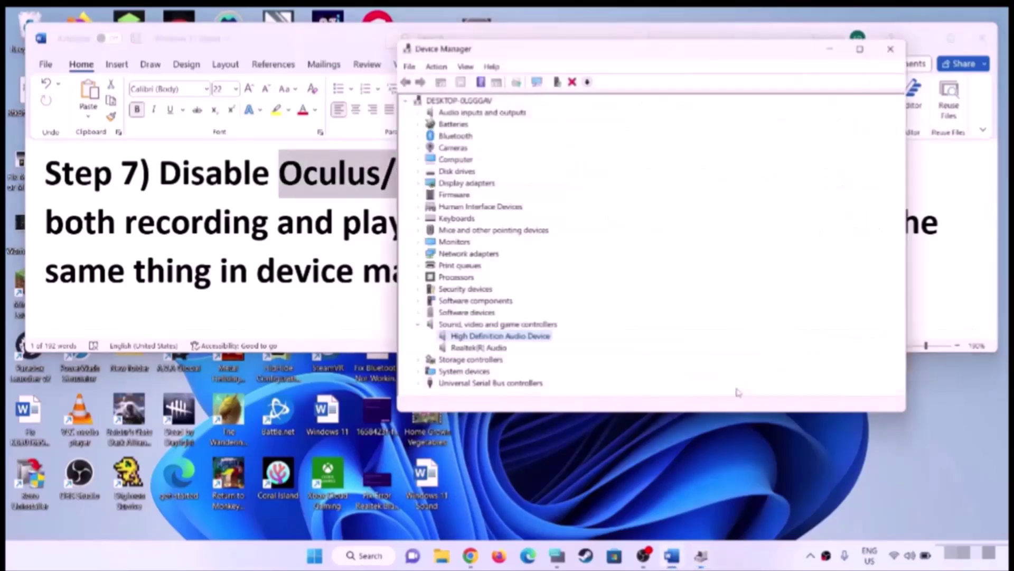
left_click(892, 50)
Copy Step 8's command shell:::{A8A91A66-3A7D-4424-8D24-04E180695C7A} and execute it through Run to open Devices and Printers
scroll(392, 244, "down", 4)
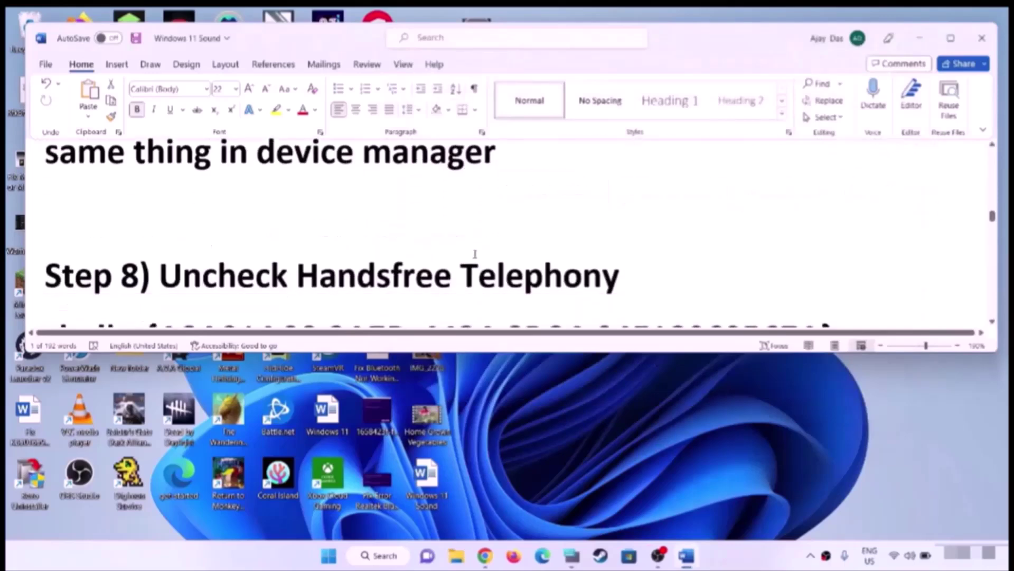
left_click_drag(296, 216, 626, 218)
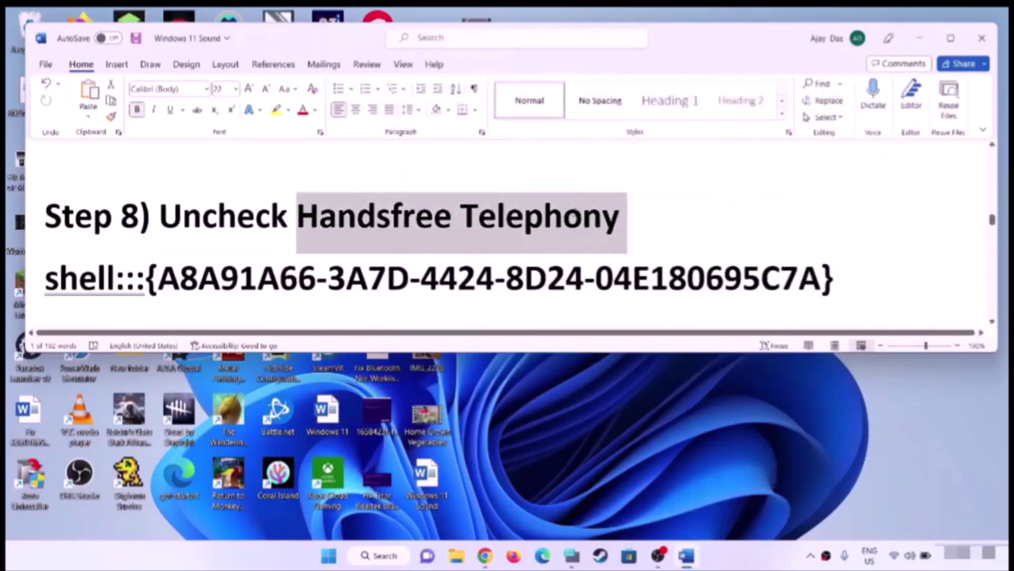
left_click_drag(836, 280, 43, 280)
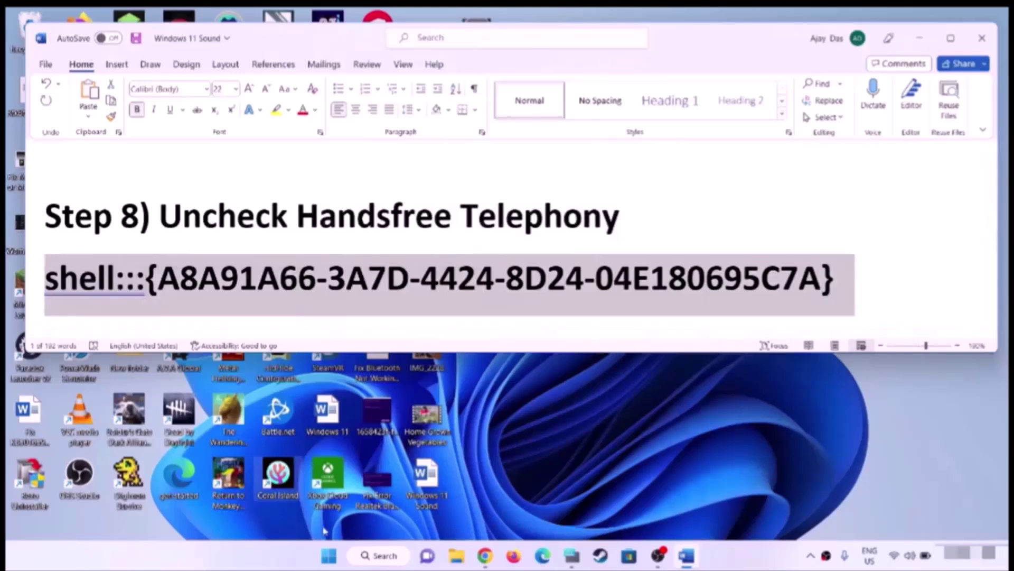
left_click(328, 555)
type("run")
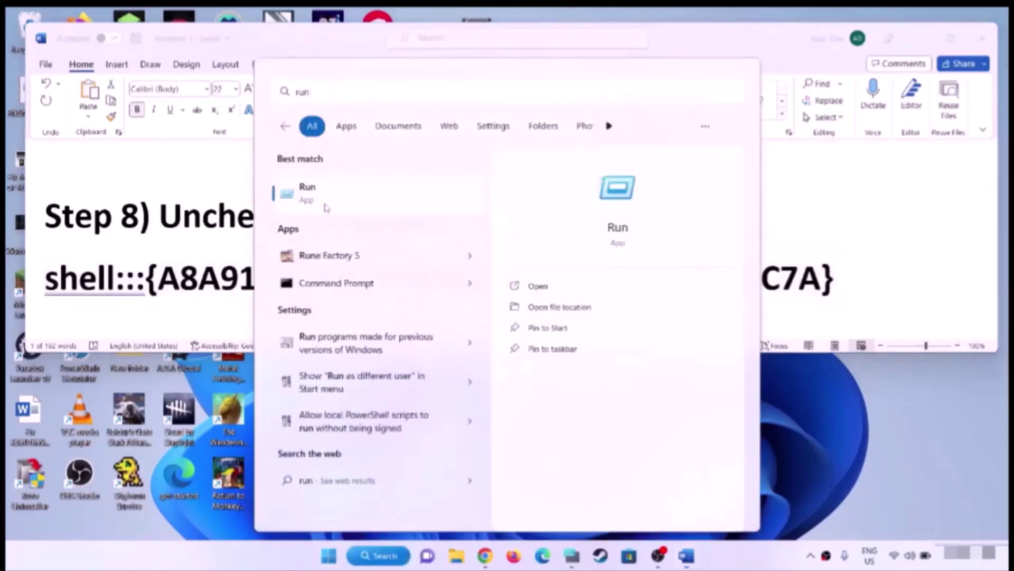
key("Return")
type("shell:::{A8A91A66-3A7D-4424-8D24-04E180695C7A}")
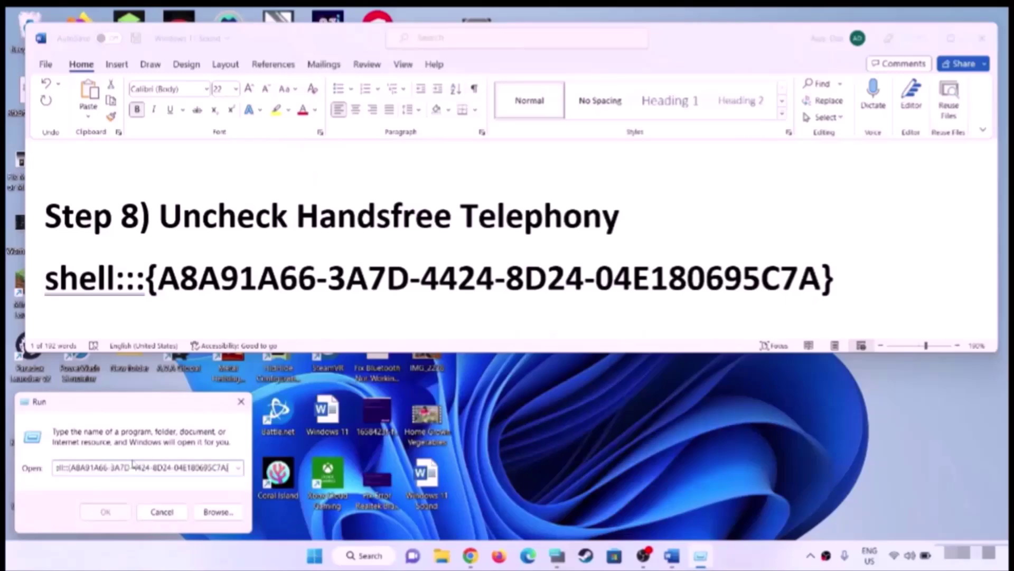
left_click(108, 513)
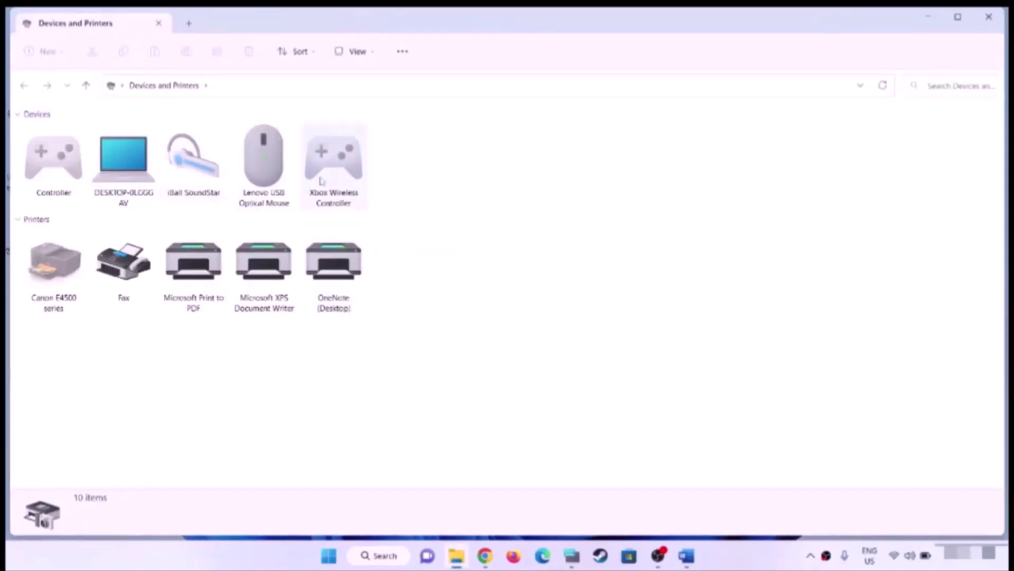
Disable the Handsfree Telephony Bluetooth service in the iBall SoundStar headset's properties and apply the change
left_click(188, 164)
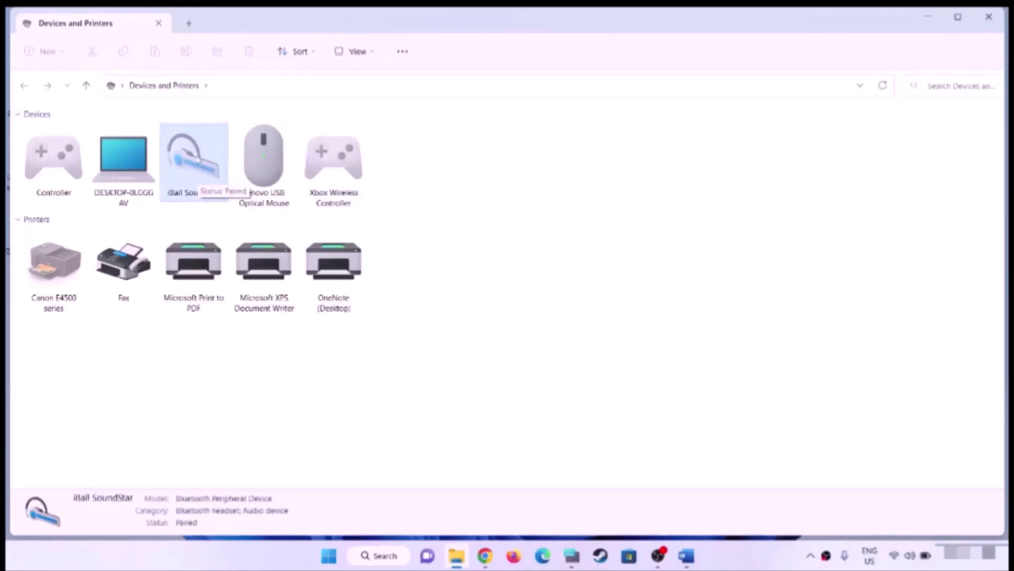
right_click(196, 169)
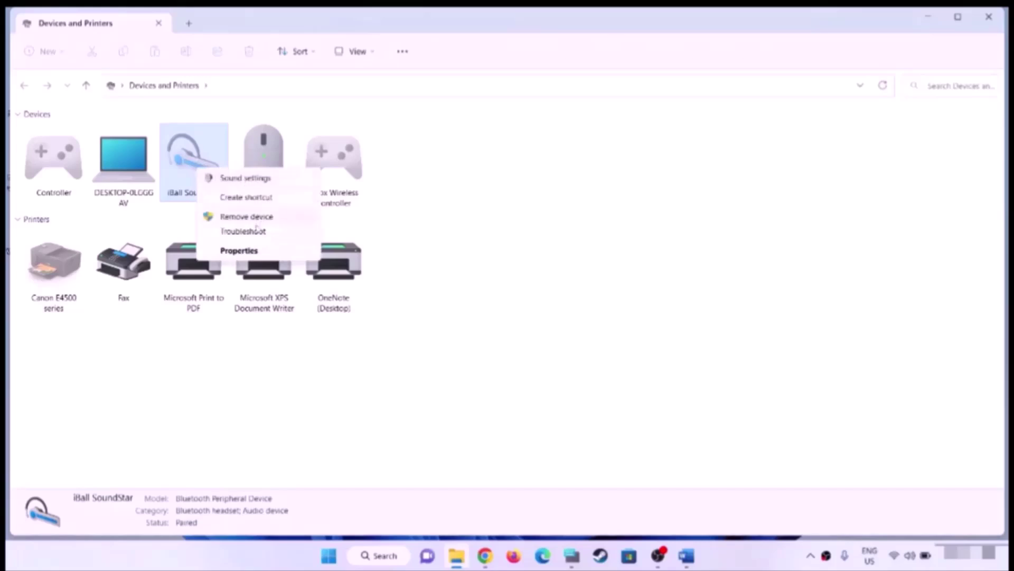
left_click(242, 251)
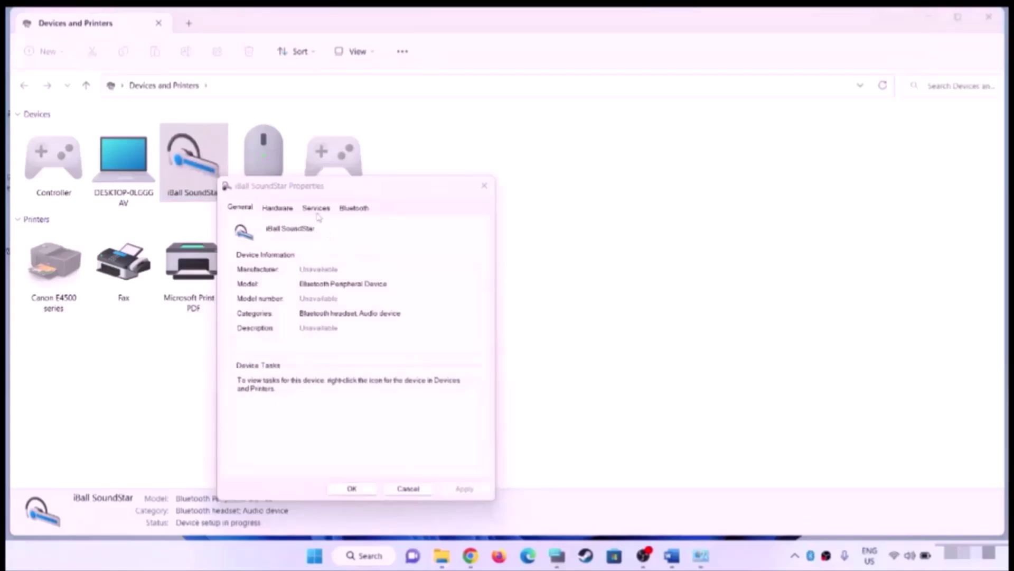
left_click(316, 209)
left_click_drag(403, 193, 596, 97)
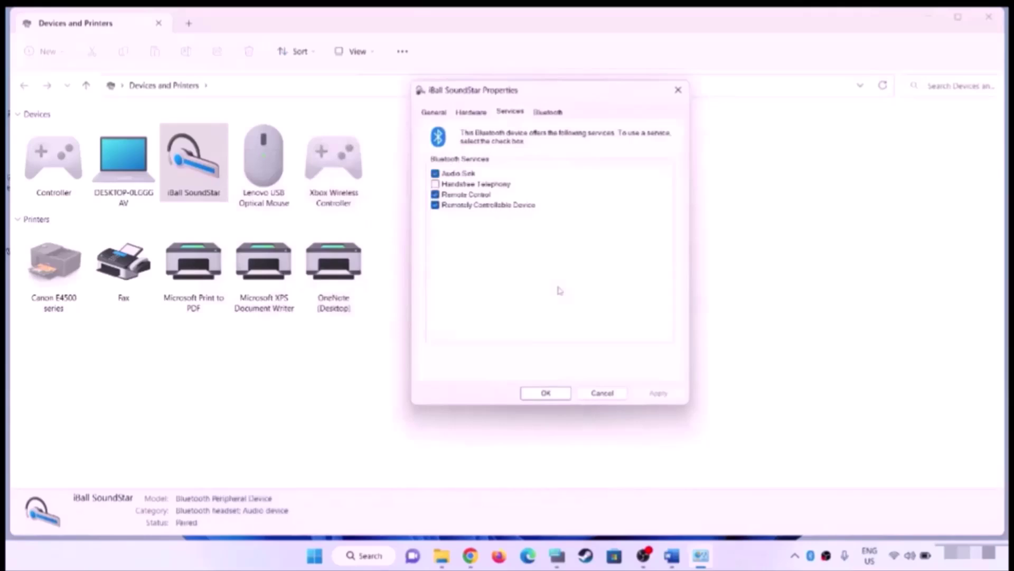
left_click(435, 184)
left_click(658, 393)
left_click(553, 394)
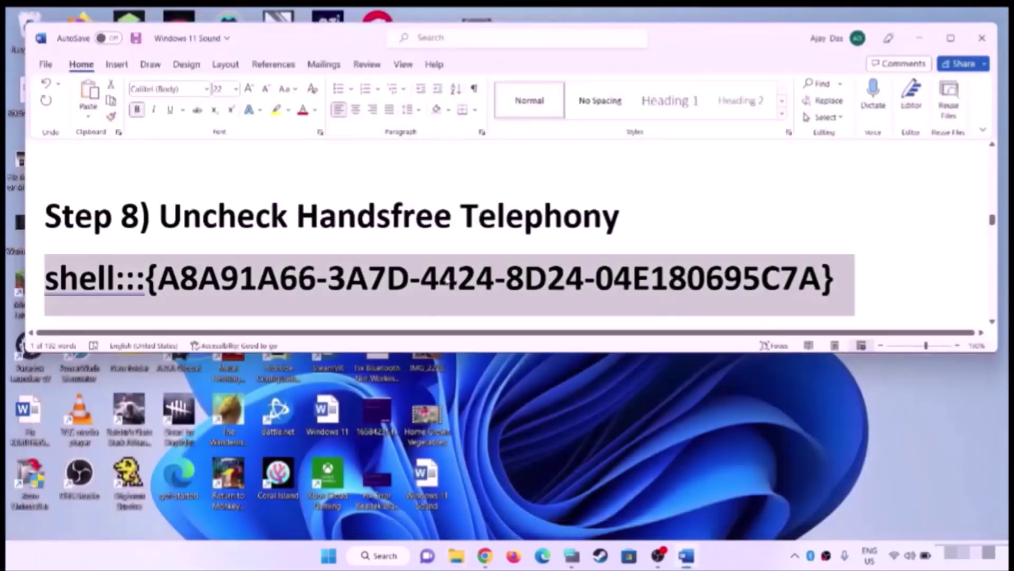
Read Step 9 on the audio troubleshooter, locate Playing Audio among the other troubleshooters in Windows Settings, and close Settings
scroll(449, 232, "down", 3)
left_click_drag(155, 272, 555, 286)
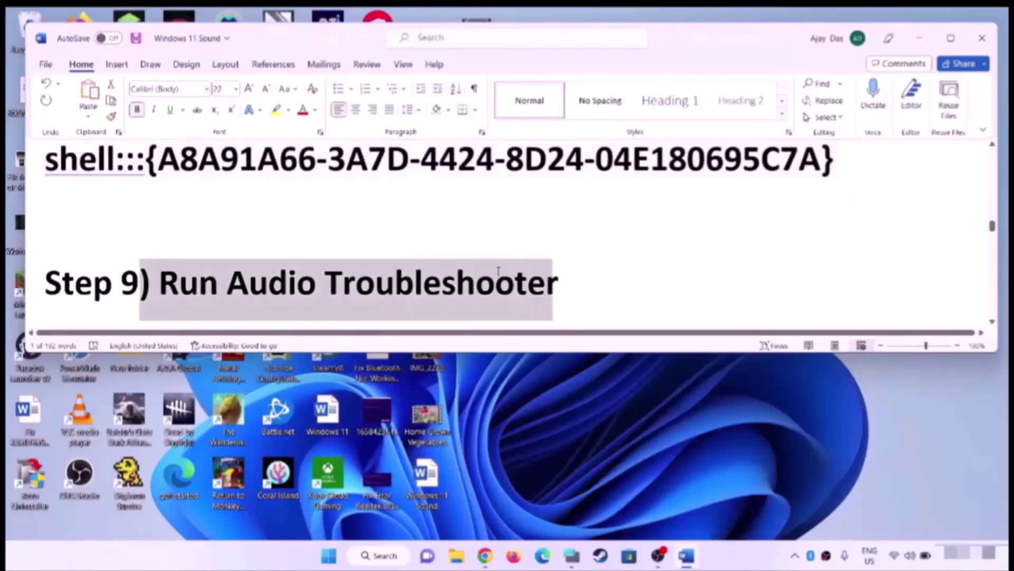
left_click(328, 555)
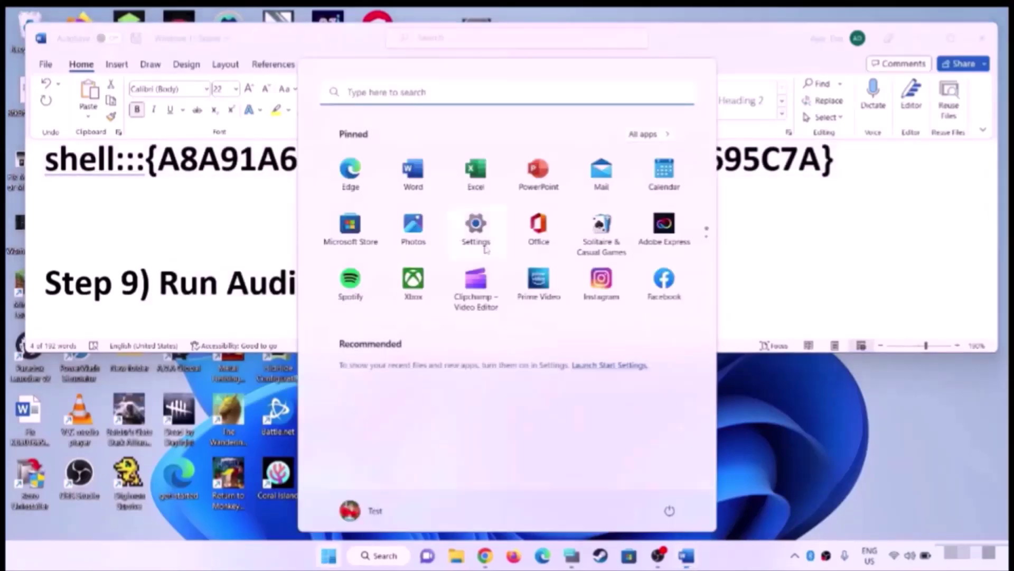
left_click(476, 227)
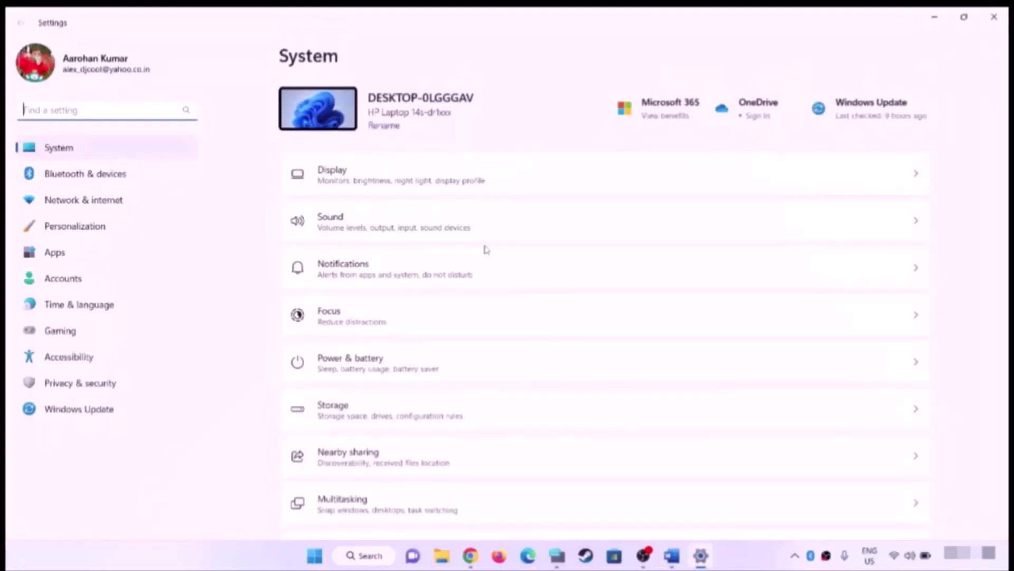
left_click(91, 157)
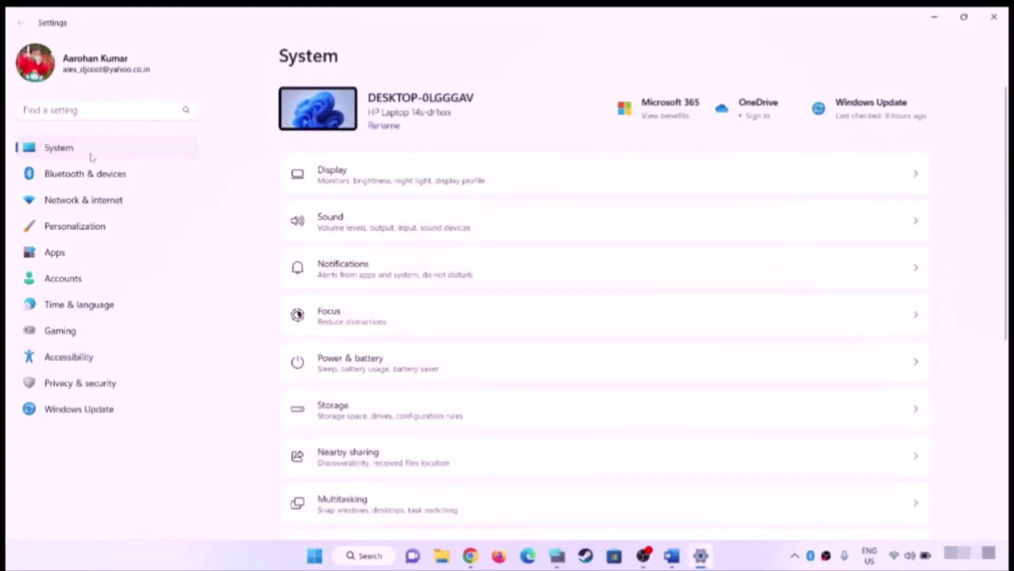
scroll(430, 361, "down", 5)
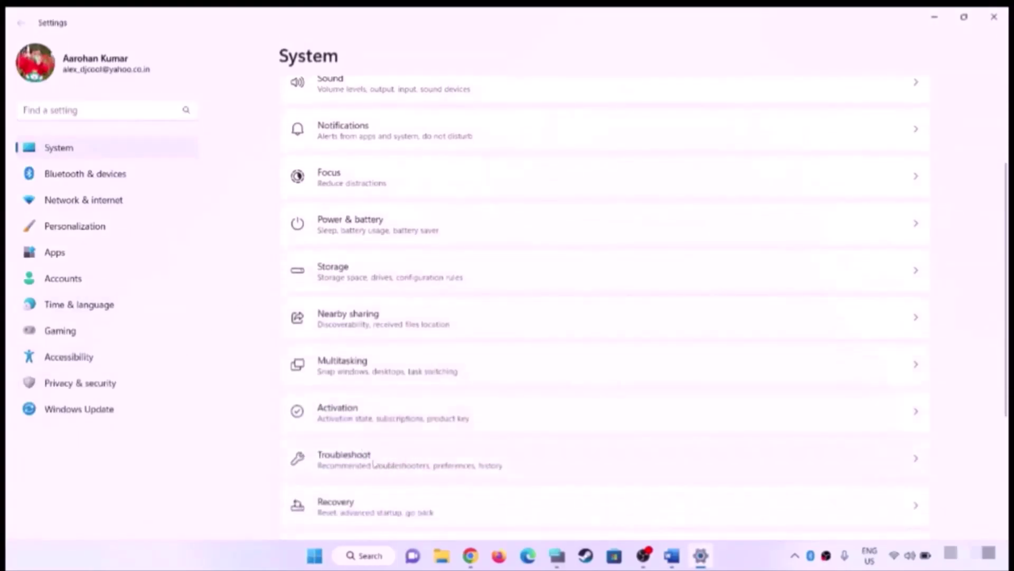
left_click(373, 464)
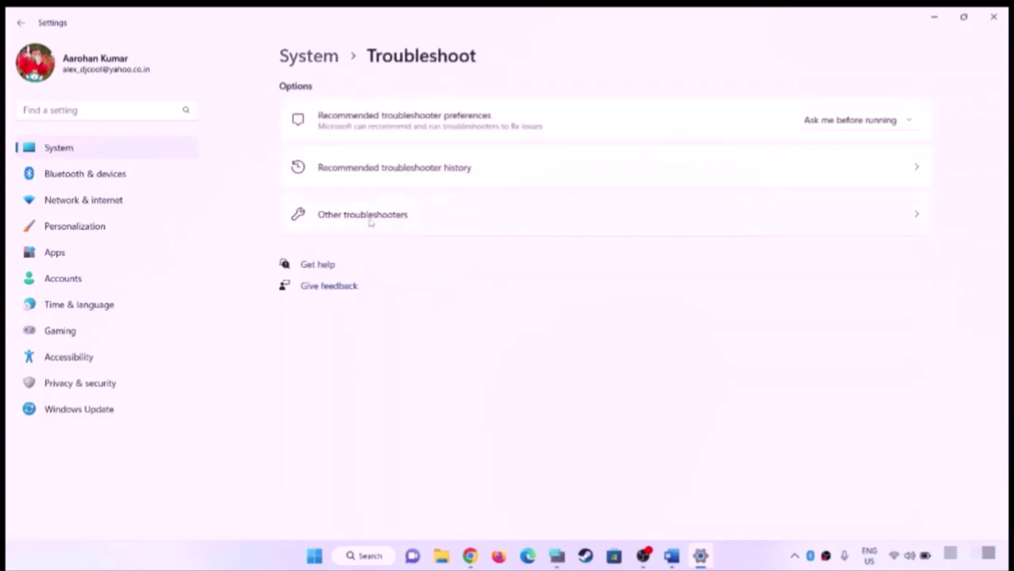
left_click(385, 221)
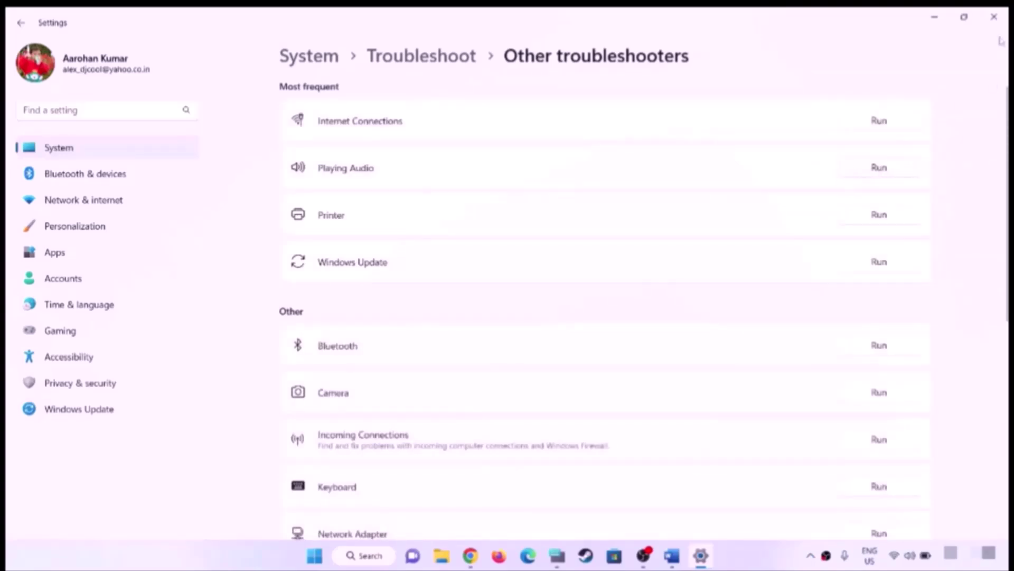
left_click(995, 21)
Highlight Step 10 on rolling back audio drivers in the notes and open Device Manager
left_click_drag(159, 283, 557, 283)
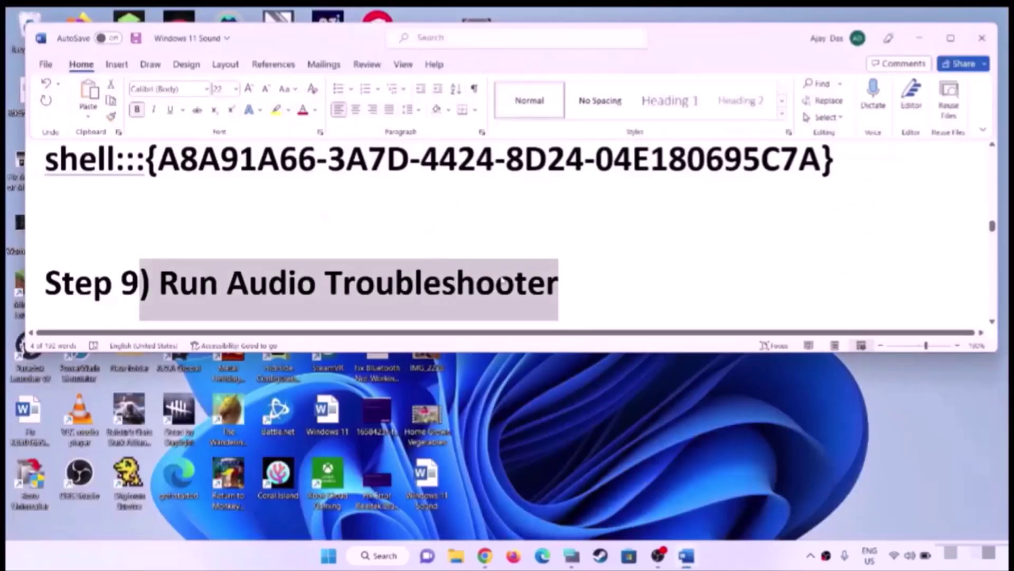
scroll(396, 260, "down", 3)
left_click_drag(179, 229, 607, 227)
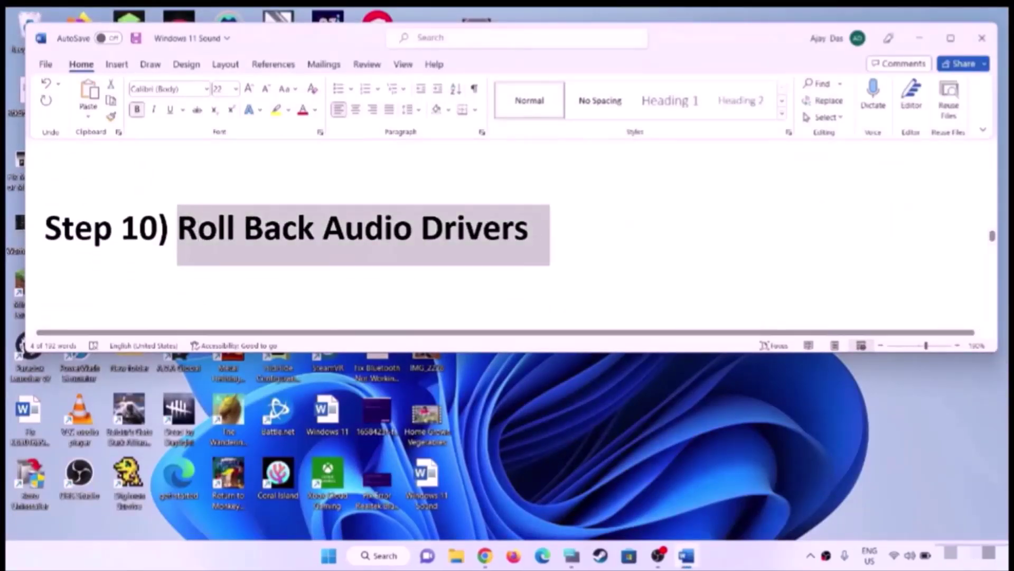
right_click(329, 555)
left_click(326, 271)
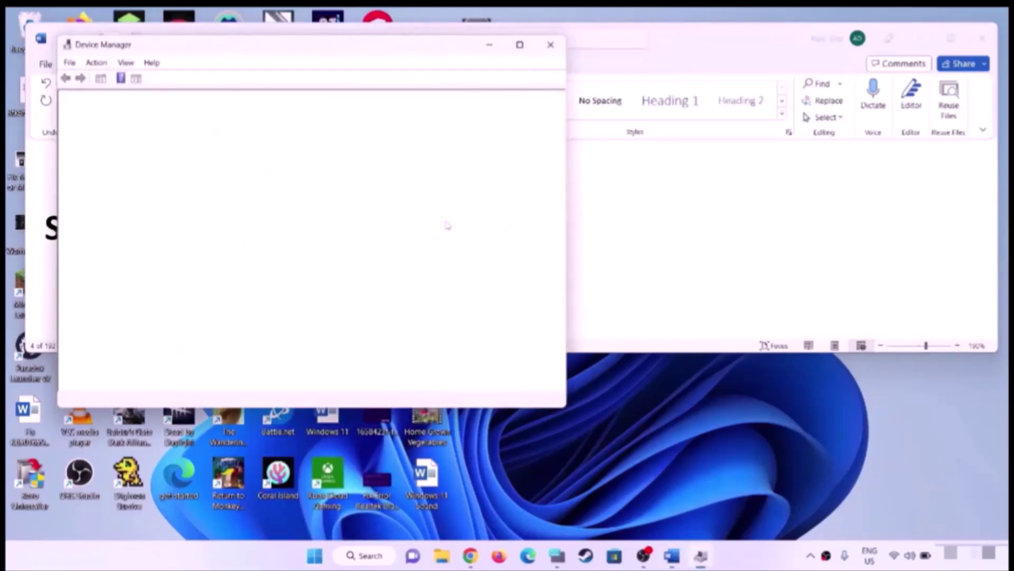
left_click_drag(333, 51, 541, 51)
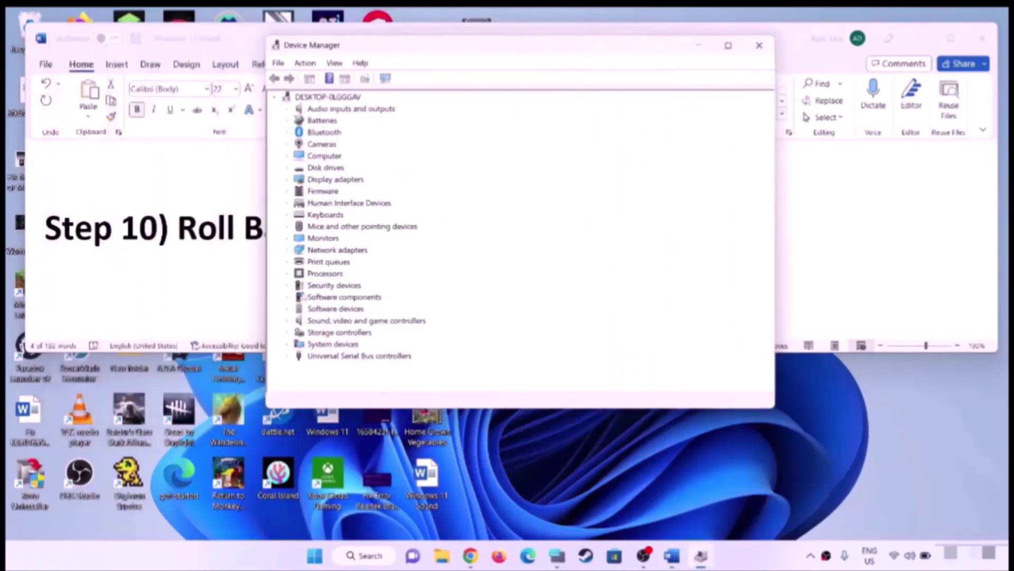
Check the Roll Back Driver option in the Realtek(R) Audio driver properties under Sound, video and game controllers, and close Device Manager
left_click(288, 321)
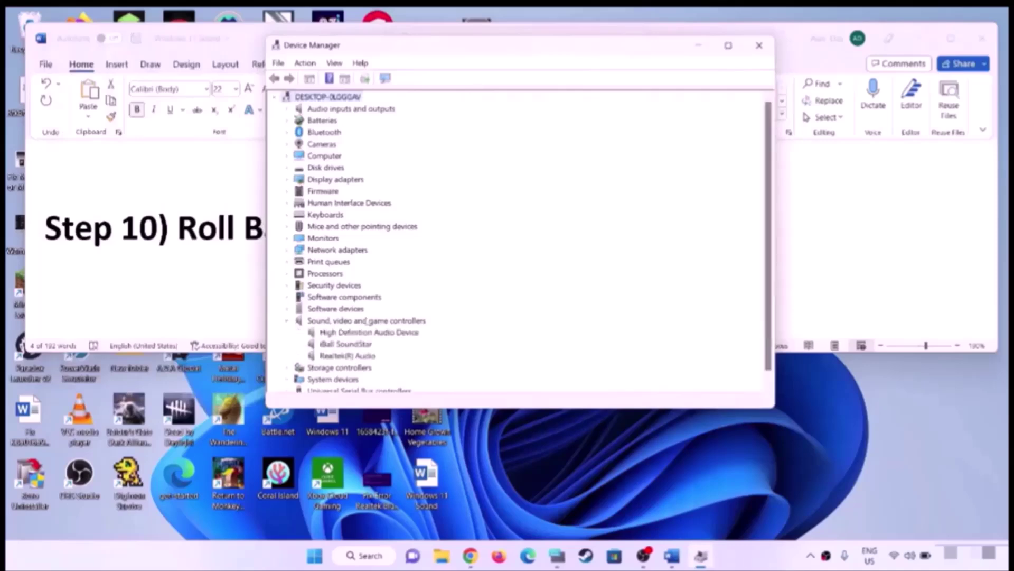
scroll(517, 320, "down", 1)
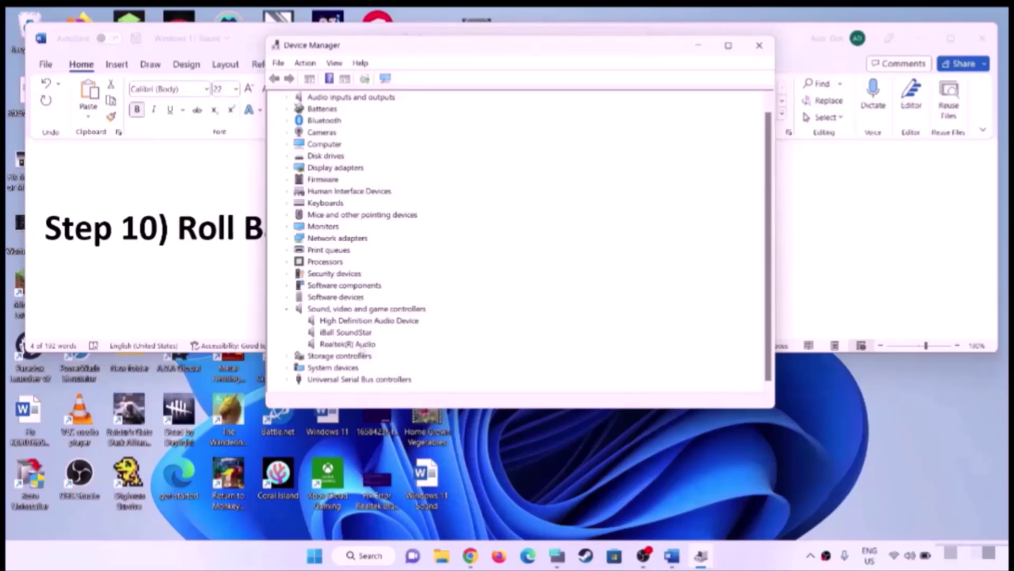
right_click(359, 346)
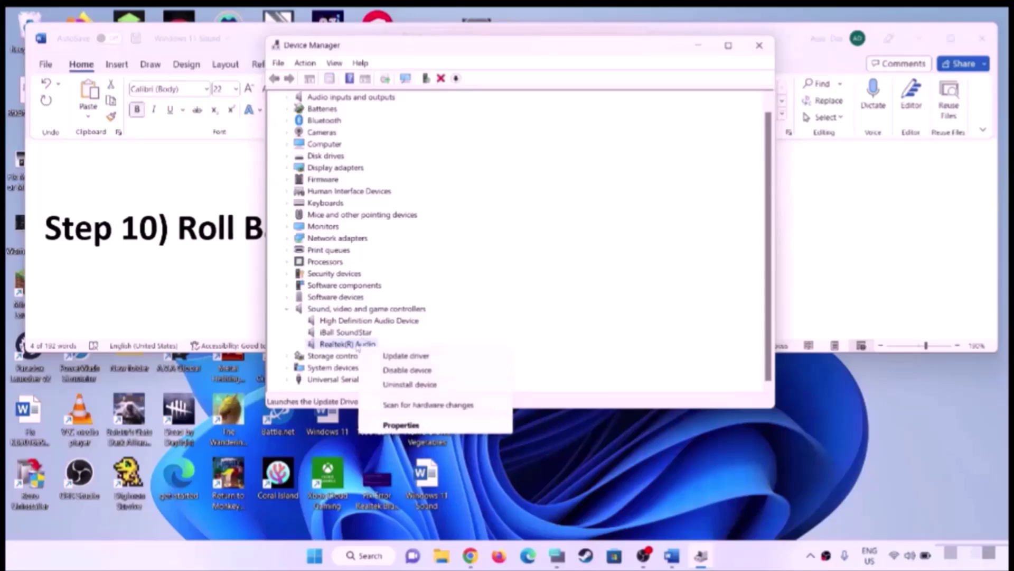
left_click(411, 426)
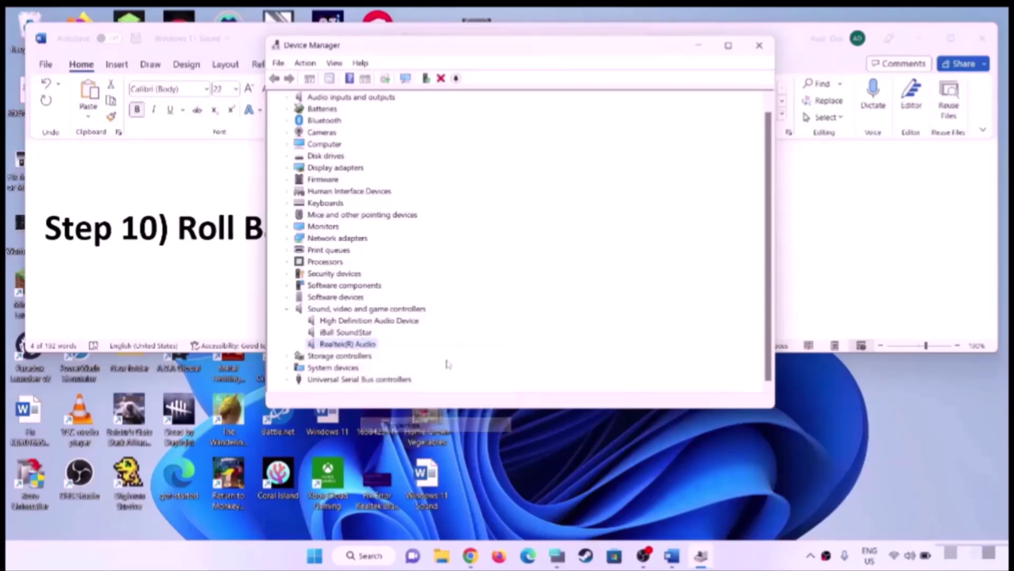
left_click(444, 106)
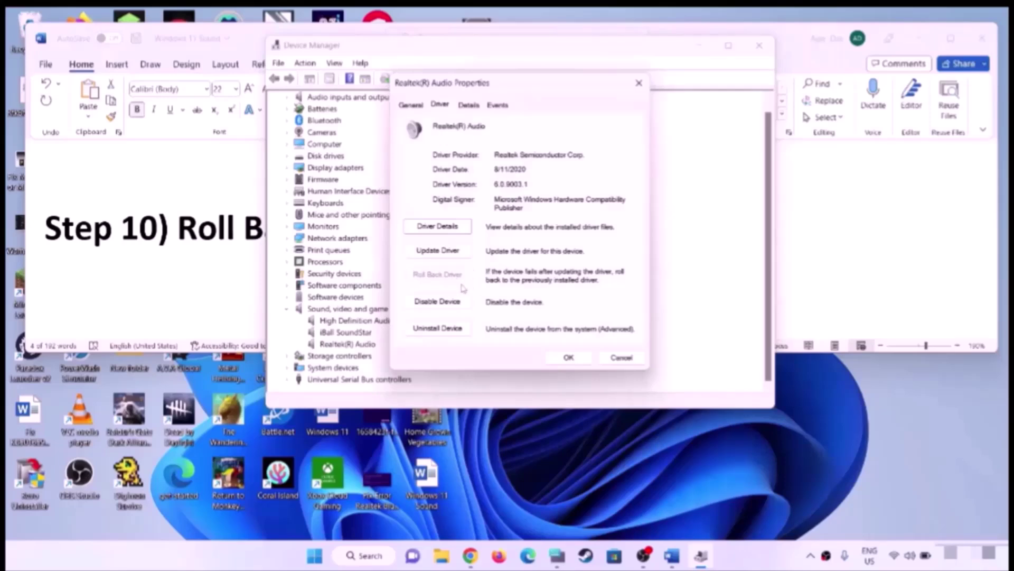
left_click(584, 359)
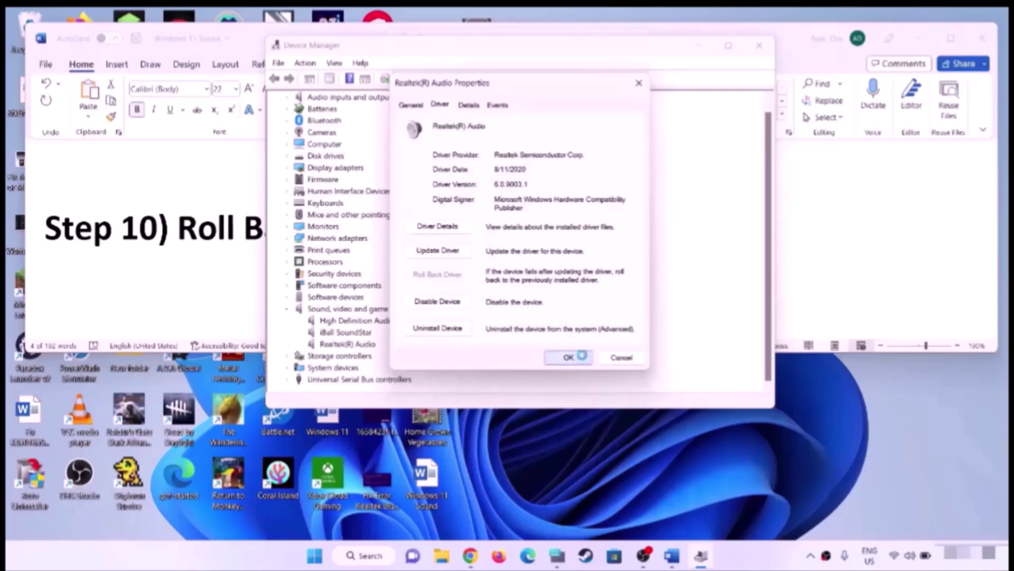
left_click(751, 52)
Highlight Step 11 on reinstalling the audio driver in the notes and open Device Manager beside the text
scroll(309, 253, "down", 4)
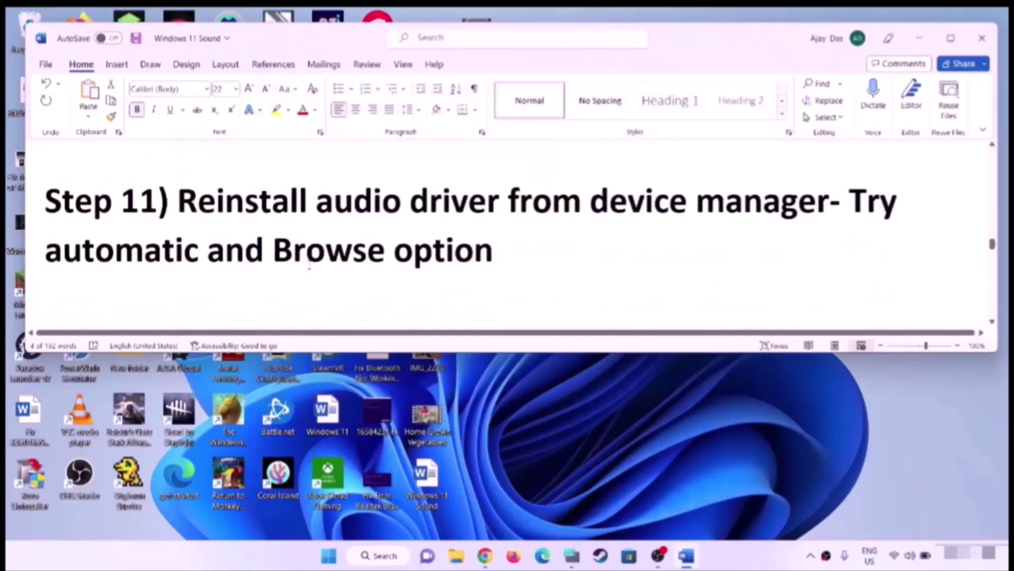
scroll(308, 249, "up", 1)
left_click_drag(178, 232, 829, 233)
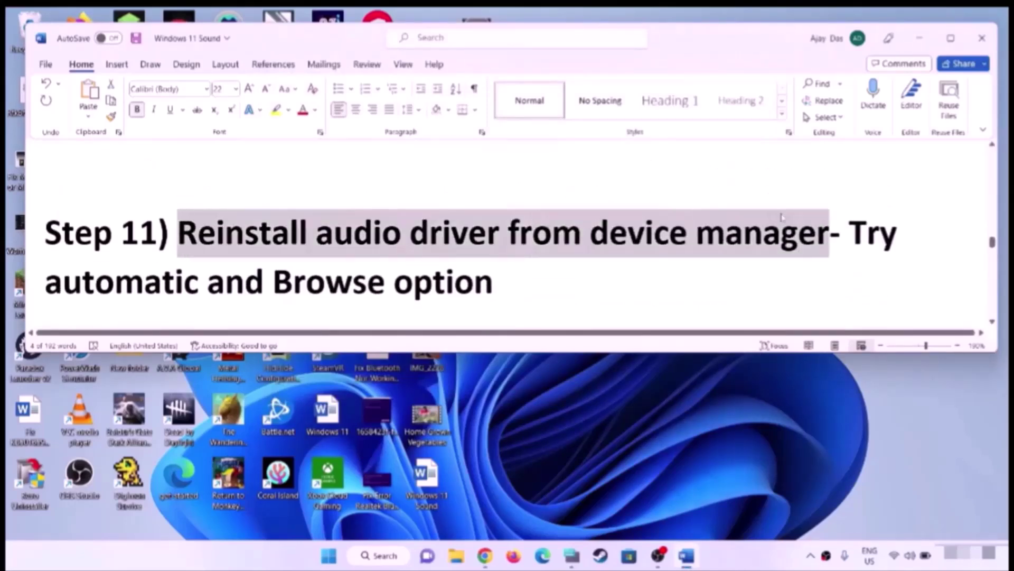
right_click(329, 555)
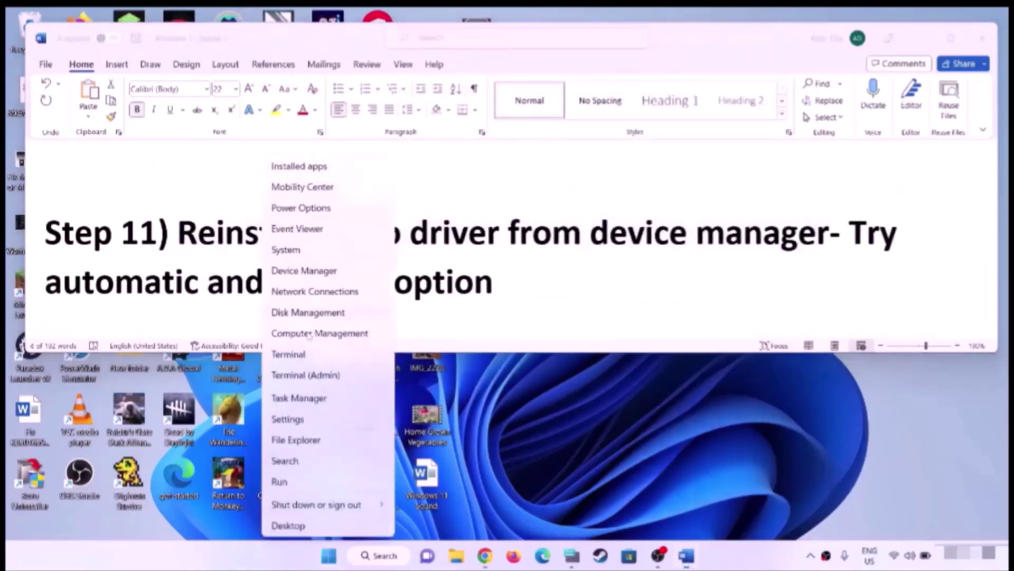
left_click(302, 272)
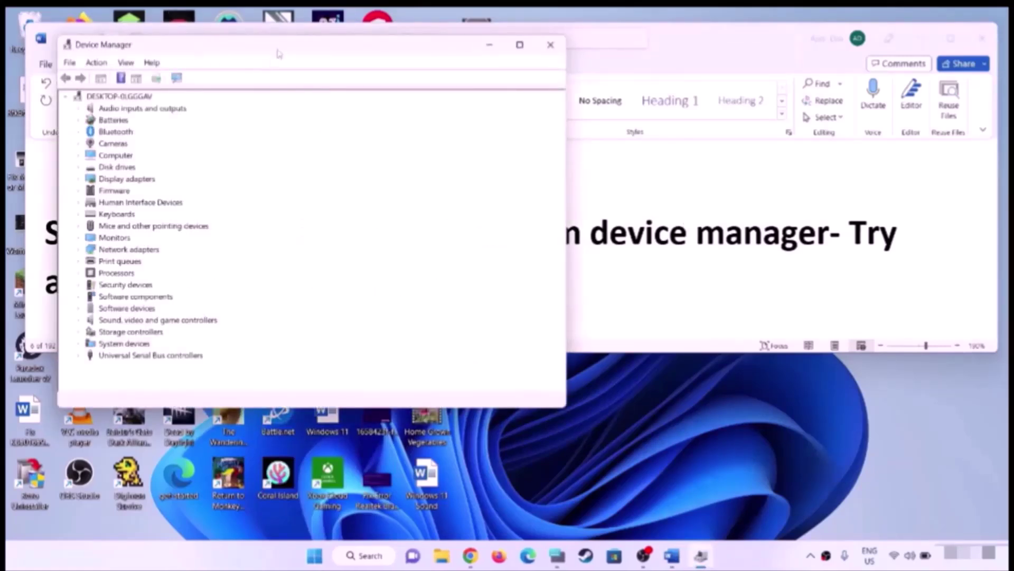
left_click_drag(279, 53, 598, 59)
Run an automatic driver search for Realtek(R) Audio from its driver properties
left_click(400, 326)
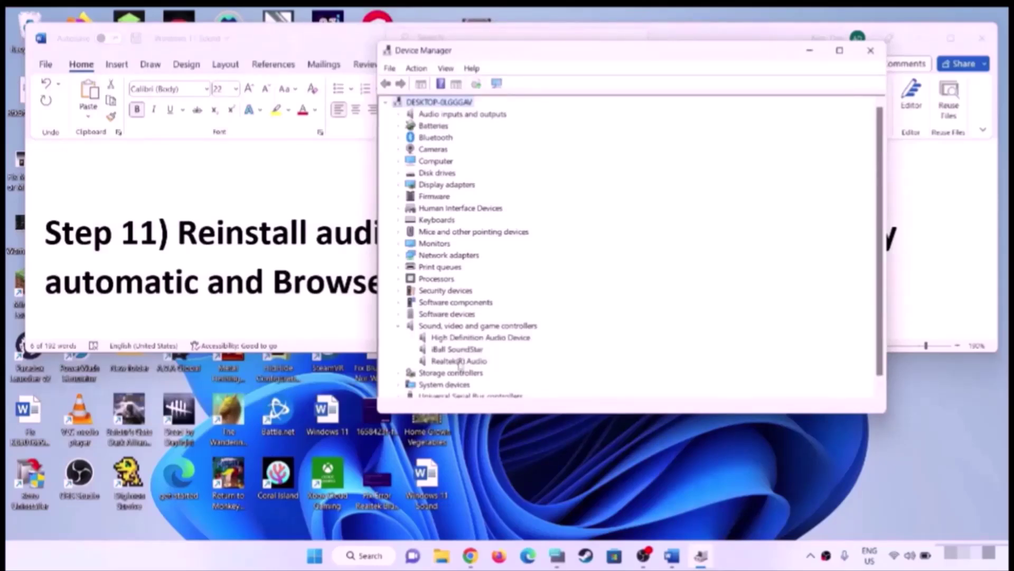
right_click(459, 362)
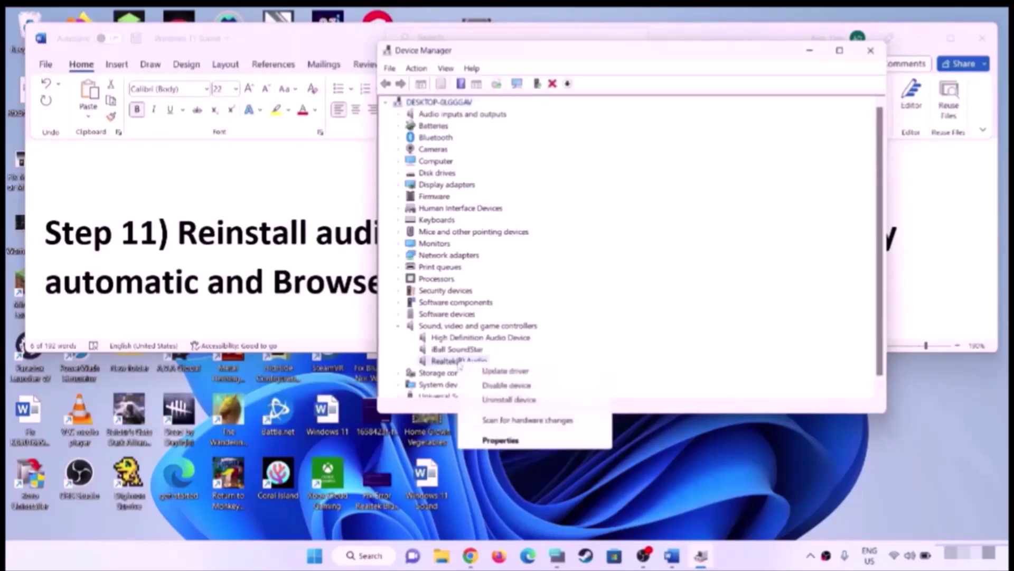
left_click(517, 446)
left_click(552, 110)
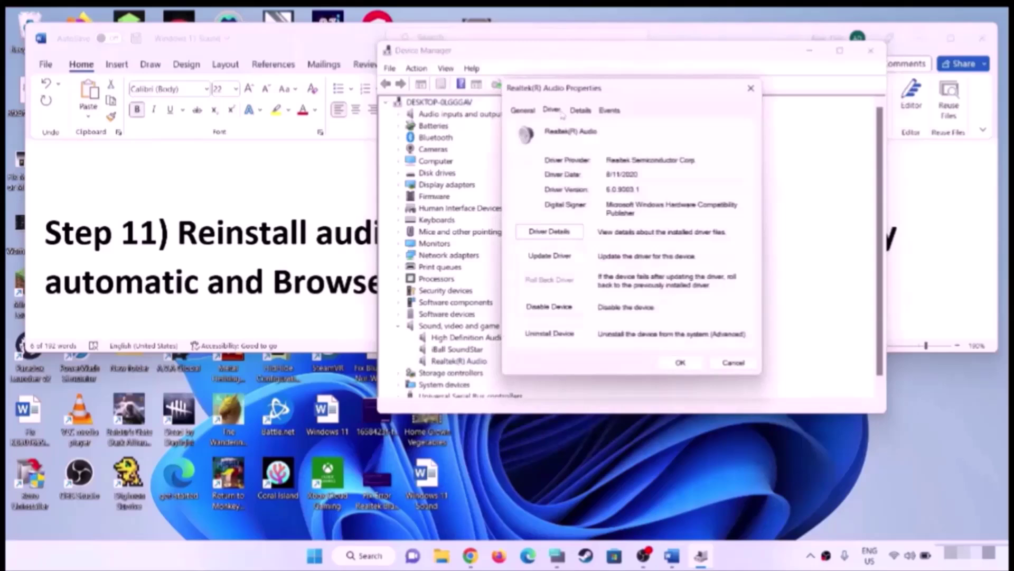
left_click(551, 256)
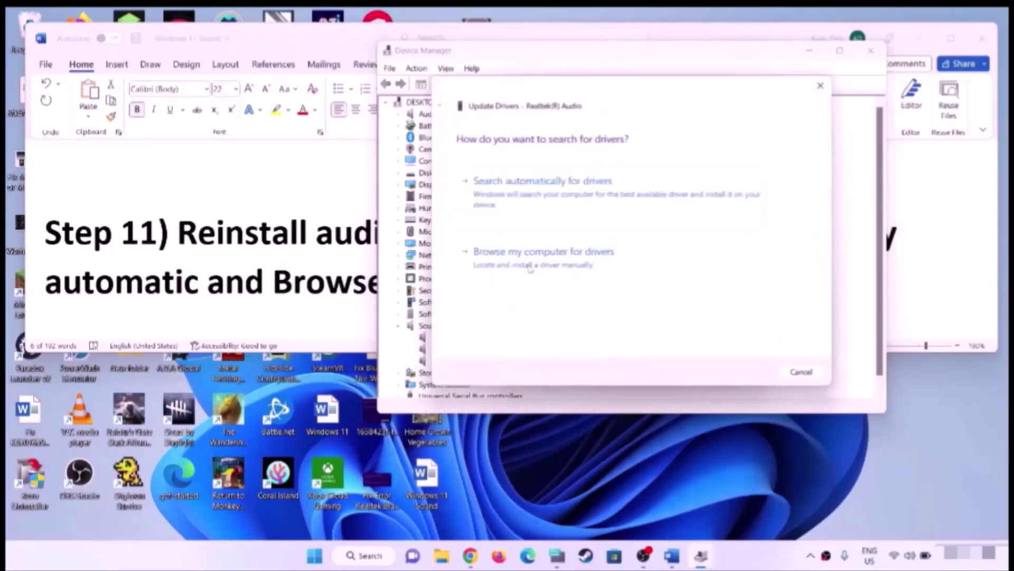
left_click(561, 201)
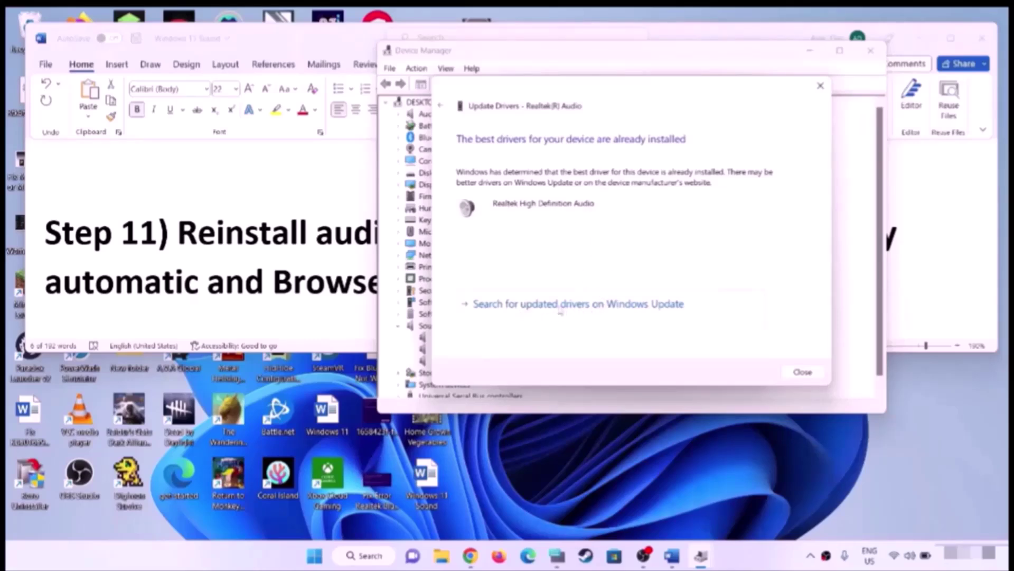
Look for updated drivers on Windows Update, and close Settings and the Realtek(R) Audio properties
left_click(586, 305)
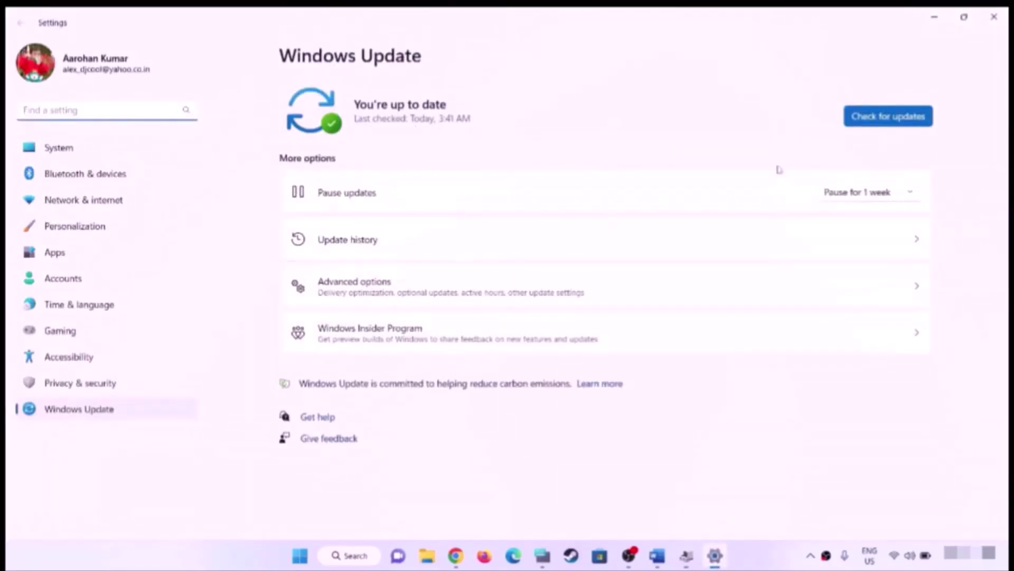
left_click(996, 19)
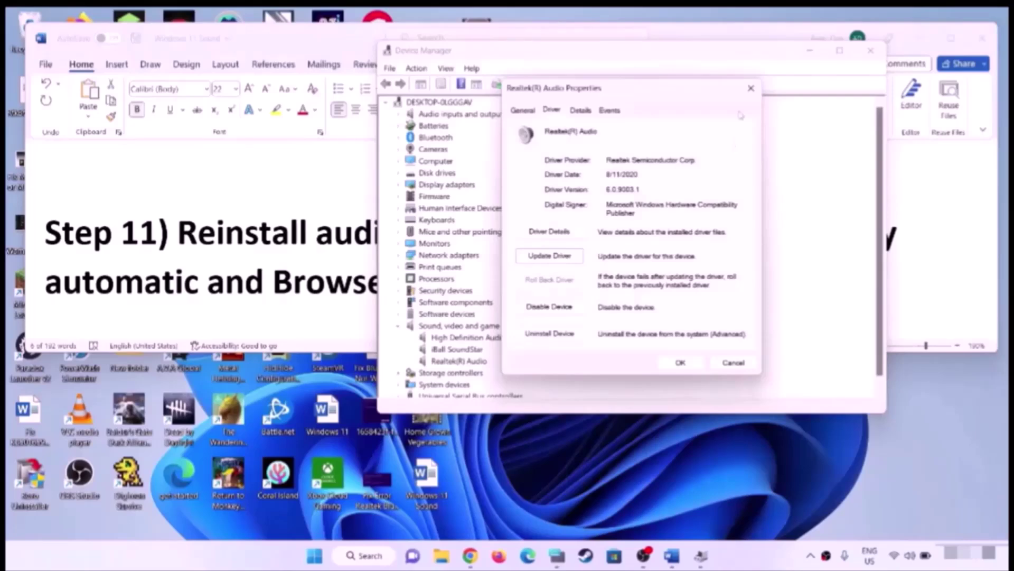
left_click(750, 88)
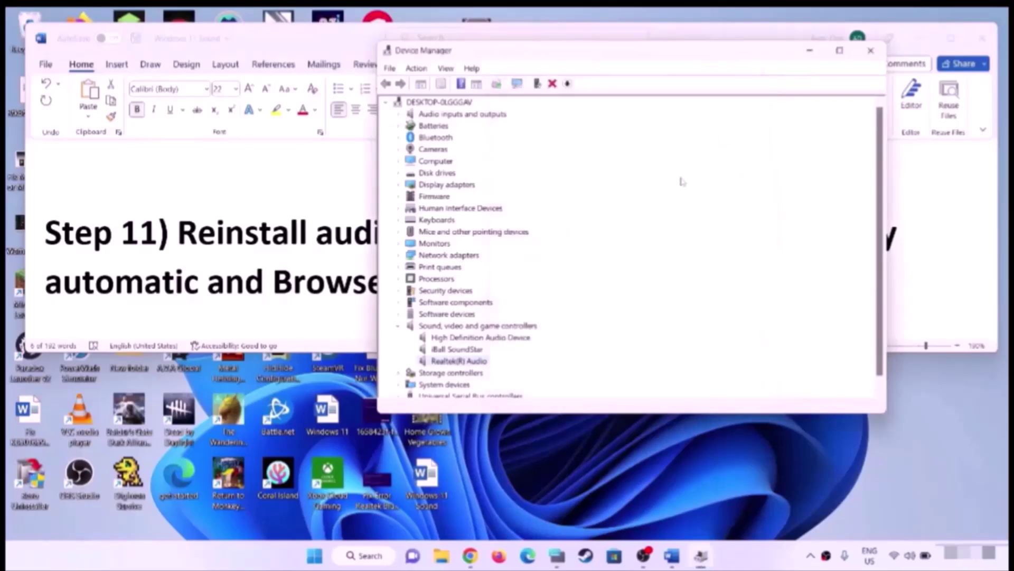
Pick Realtek High Definition Audio from the compatible drivers on this computer for Realtek(R) Audio, cancel the update, and close Device Manager
right_click(452, 363)
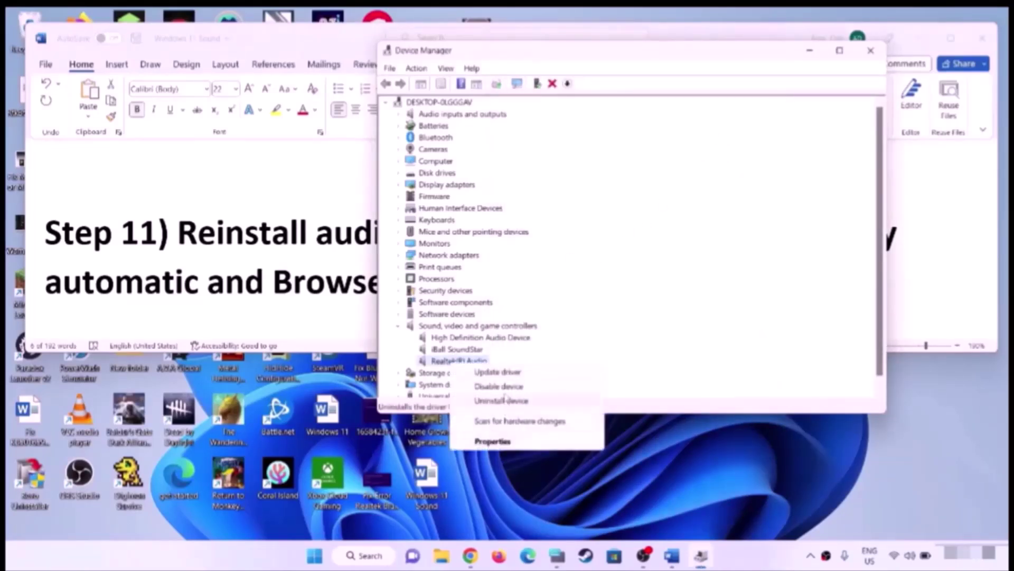
left_click(504, 374)
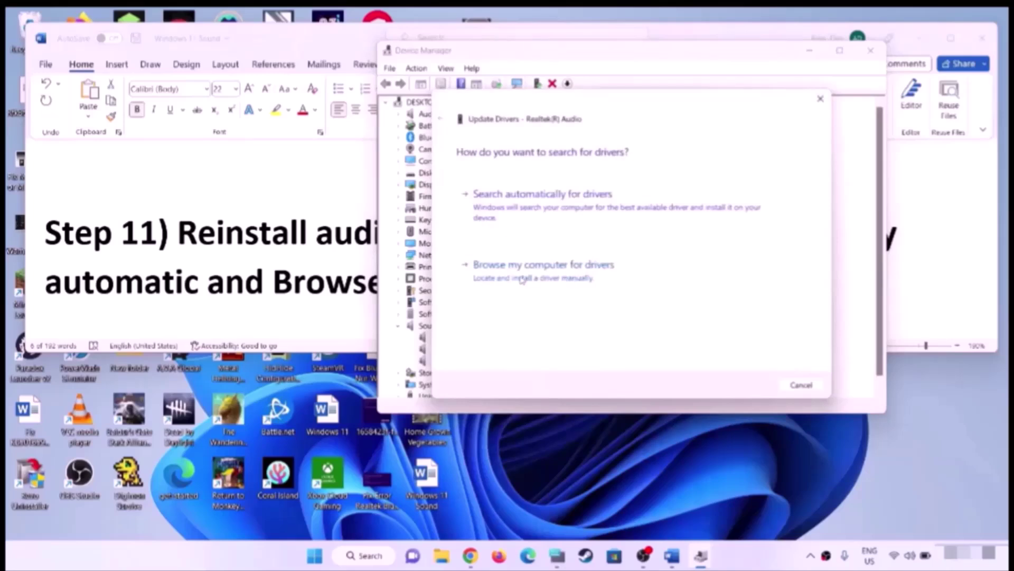
left_click(583, 280)
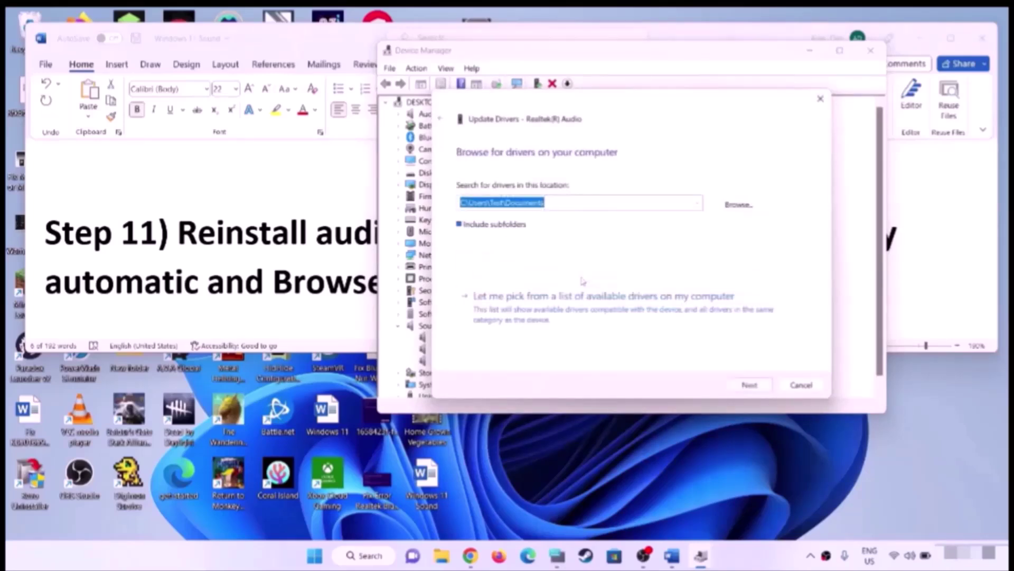
left_click(564, 317)
left_click_drag(629, 105, 769, 94)
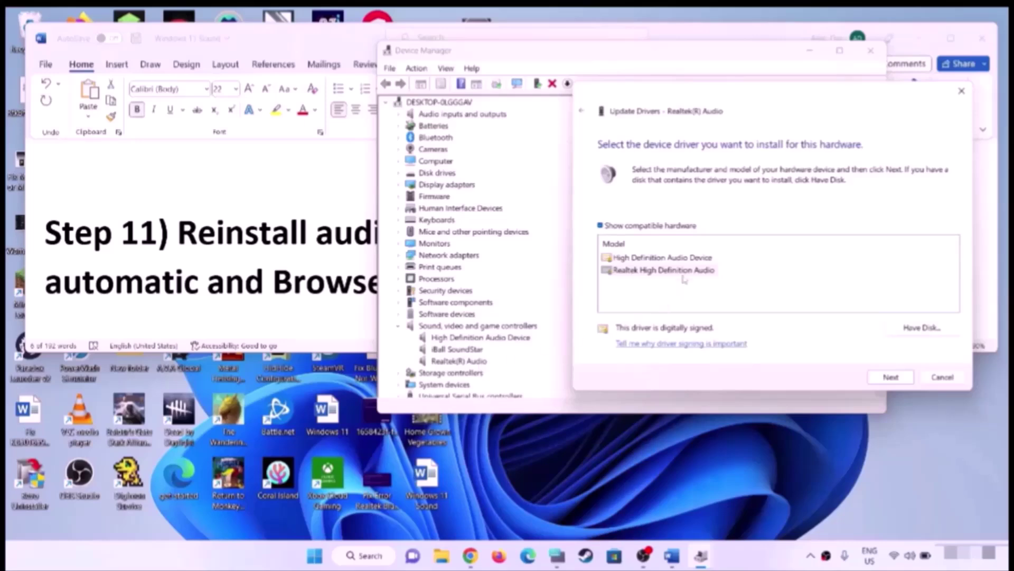
left_click(639, 259)
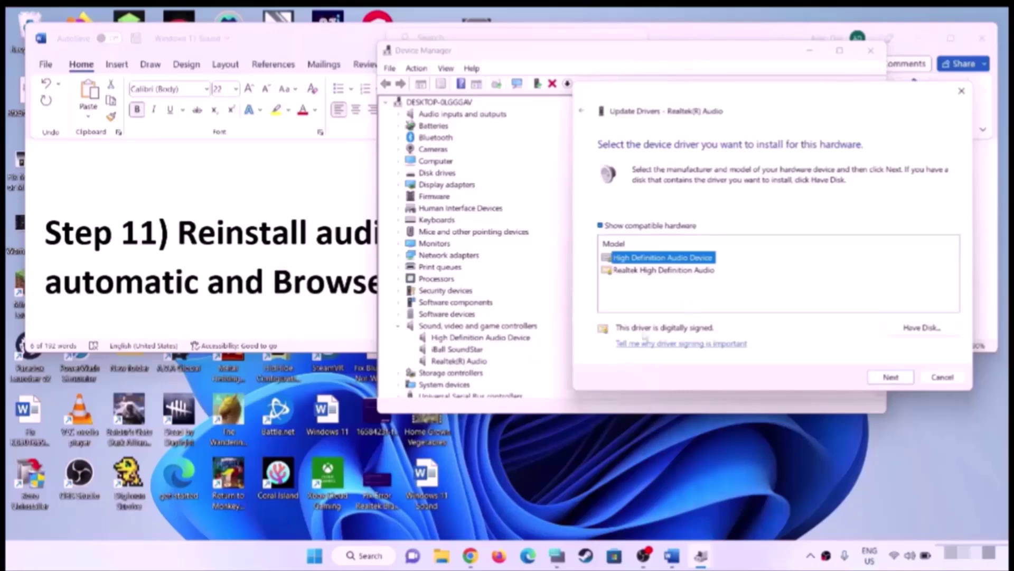
left_click(646, 270)
left_click(900, 379)
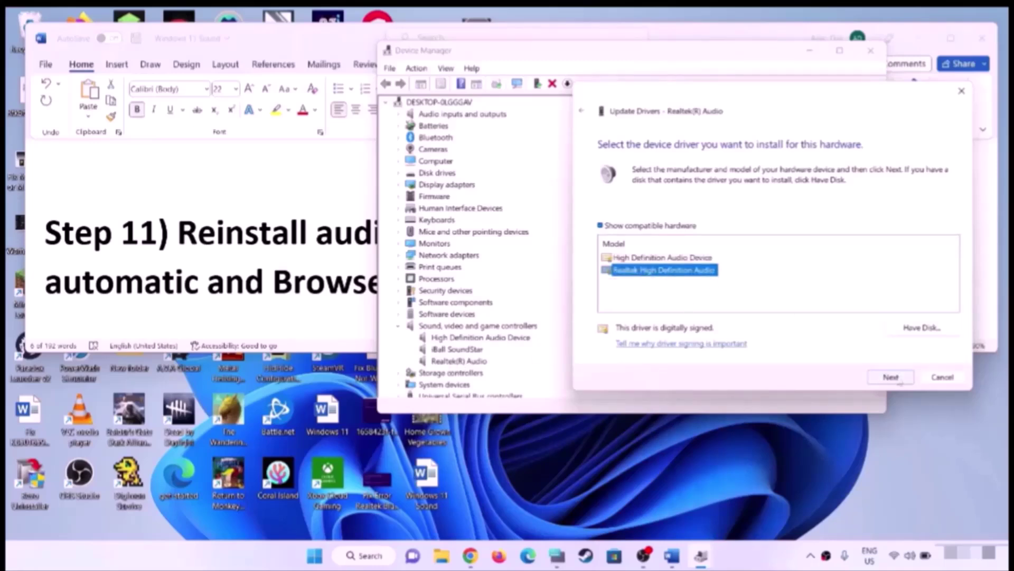
left_click(944, 377)
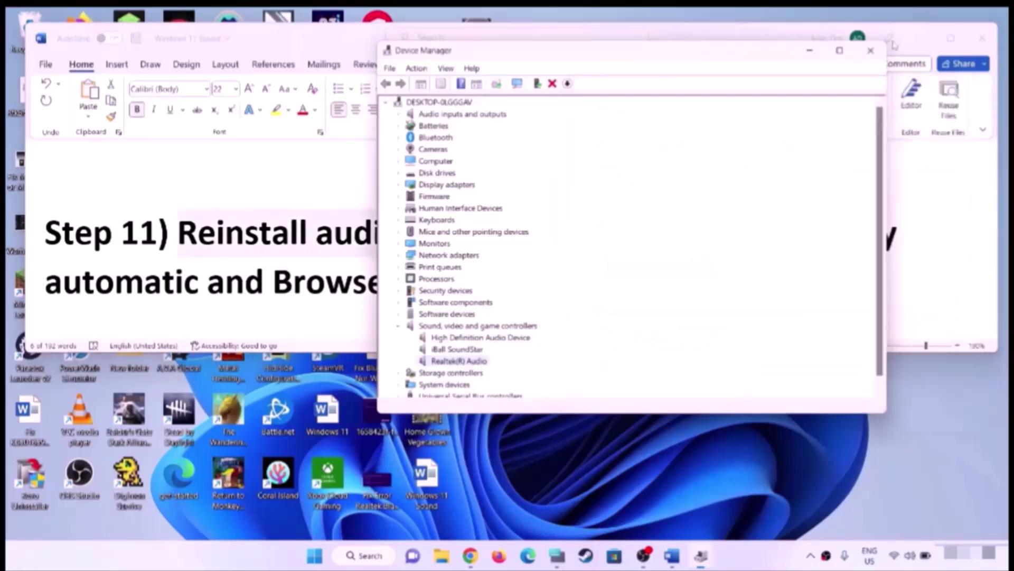
left_click(871, 50)
Highlight Step 12 on enabling disabled devices in the notes and open the Sound settings from Hardware and Sound in Control Panel
scroll(520, 249, "down", 3)
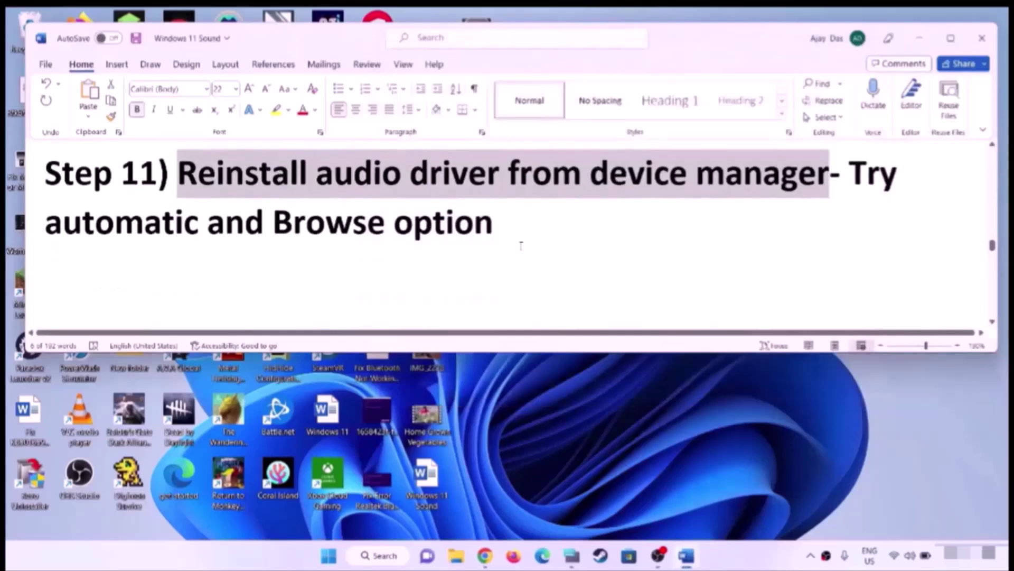
left_click_drag(178, 226, 211, 272)
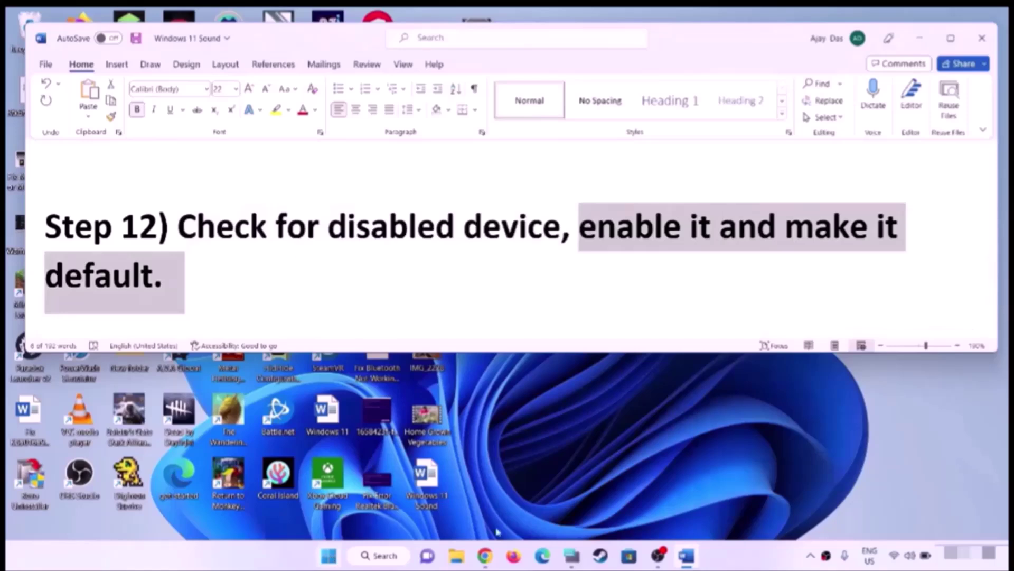
left_click(330, 559)
type("con")
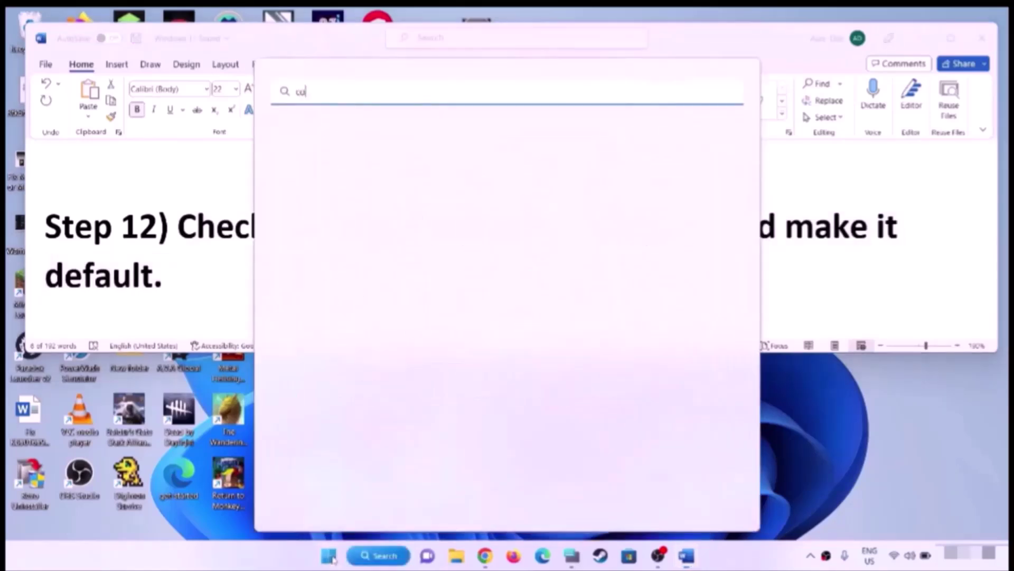
left_click(618, 217)
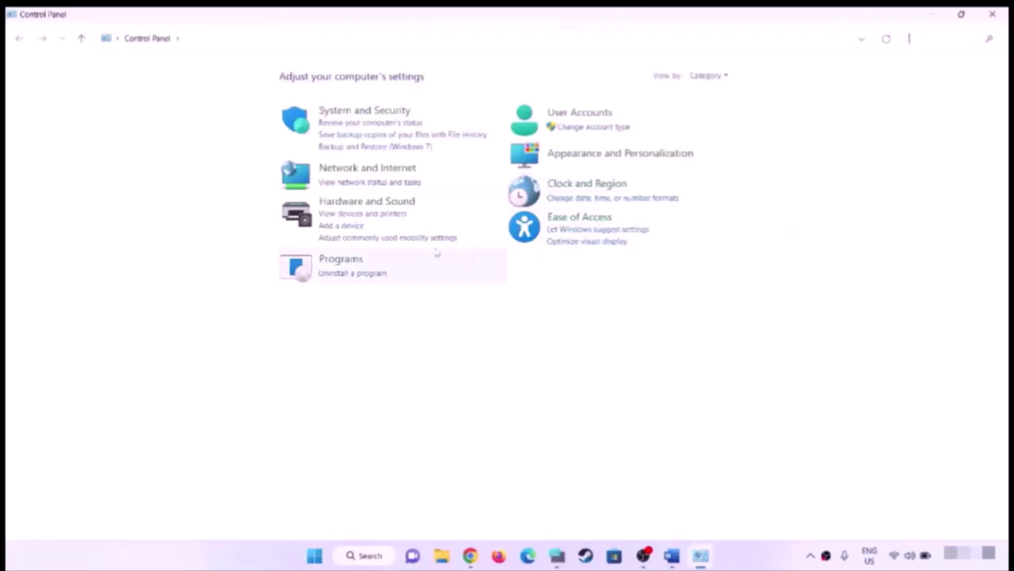
left_click(371, 202)
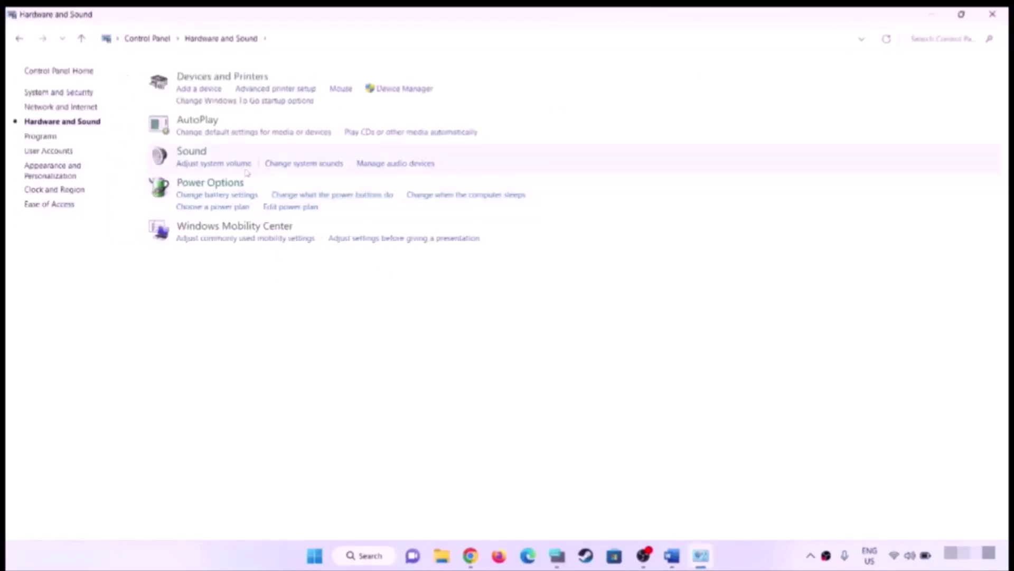
left_click(202, 154)
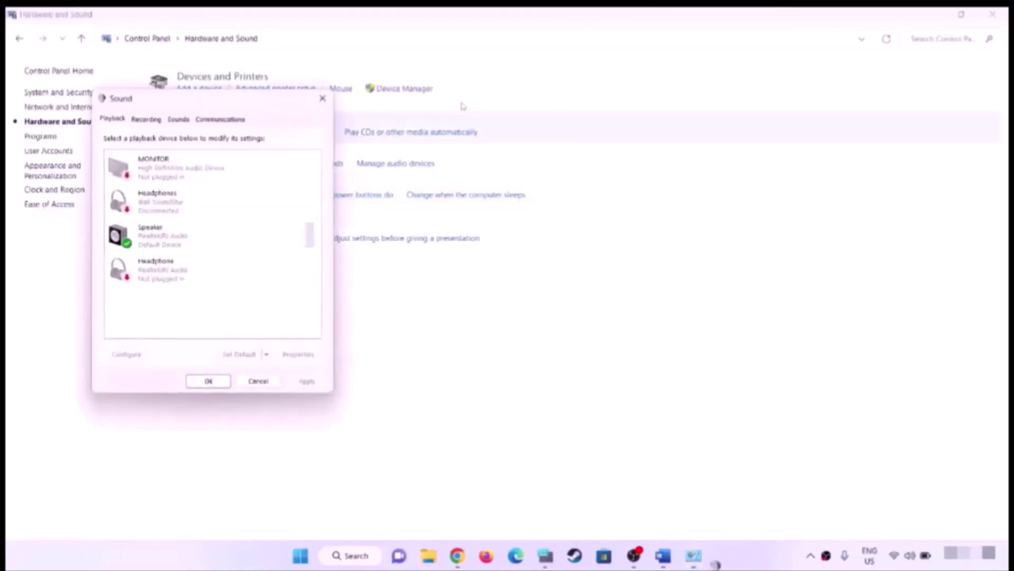
Review the playback devices for disabled ones, select the Realtek(R) Audio Speaker, confirm the Sound settings, and close Control Panel
left_click_drag(263, 105, 716, 90)
left_click(624, 230)
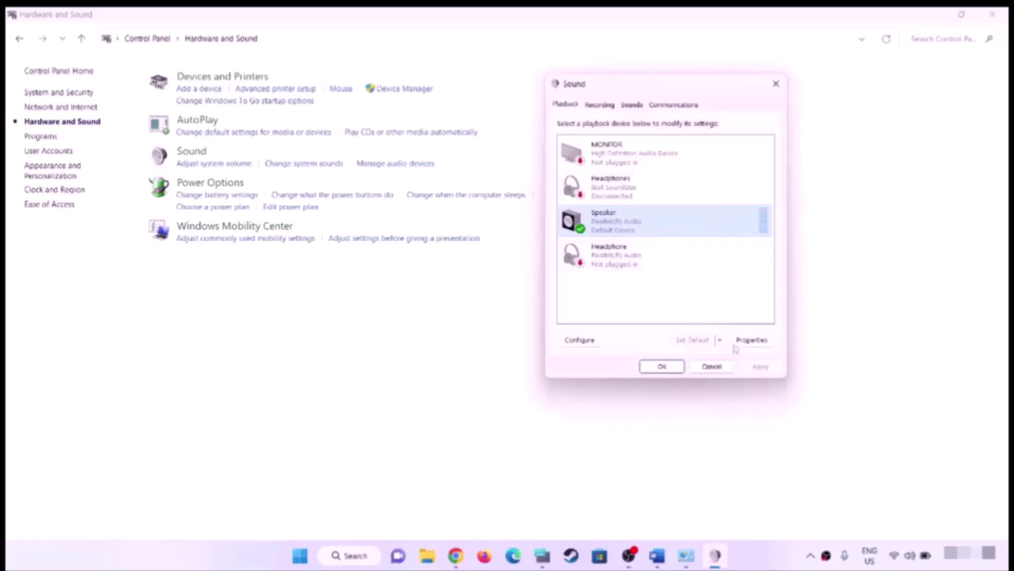
left_click(670, 370)
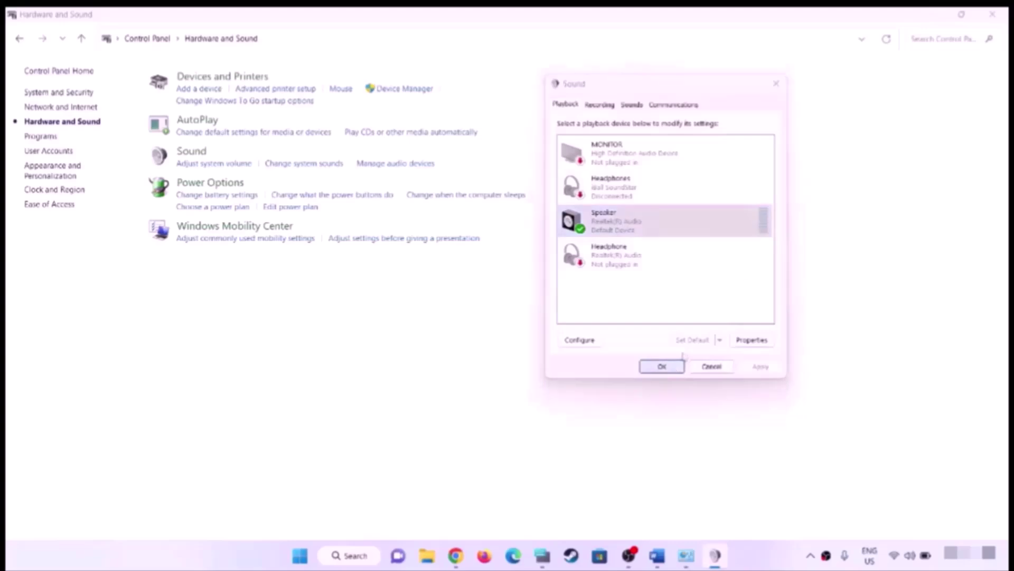
left_click(1002, 17)
Highlight Step 13 on restarting the Windows Audio Service in the notes and open the Services app
scroll(458, 288, "down", 3)
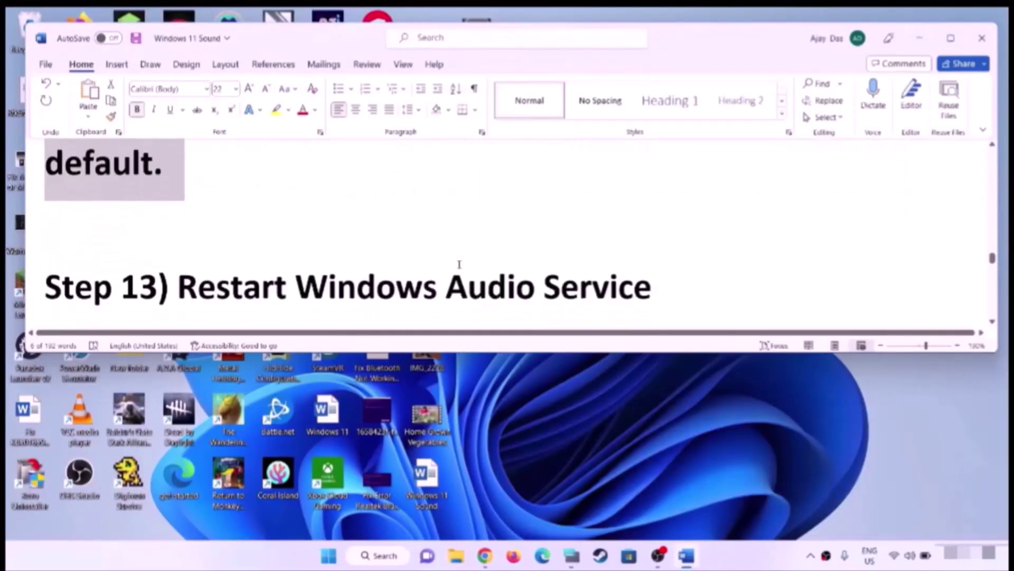
scroll(460, 265, "down", 1)
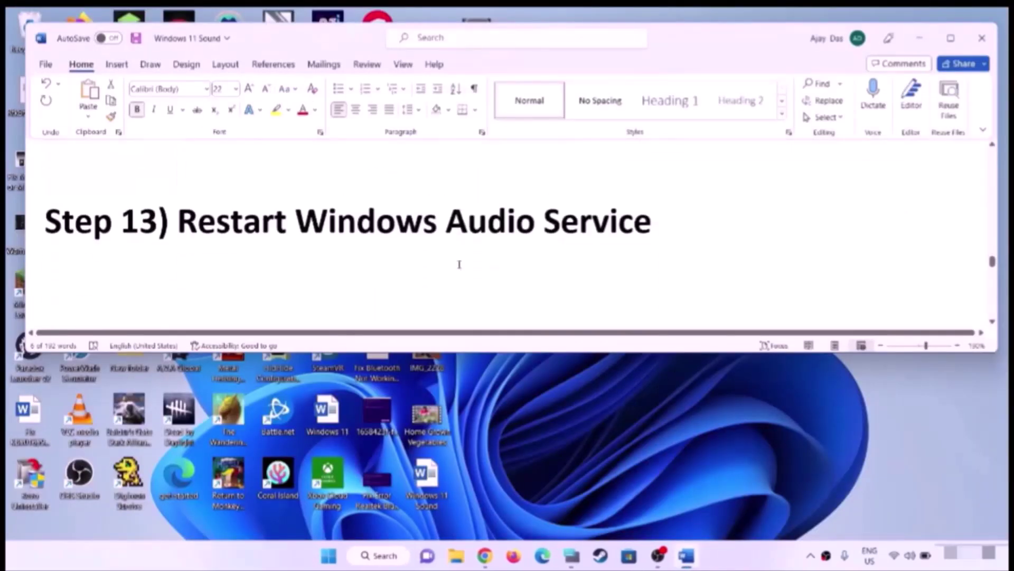
left_click_drag(194, 214, 690, 232)
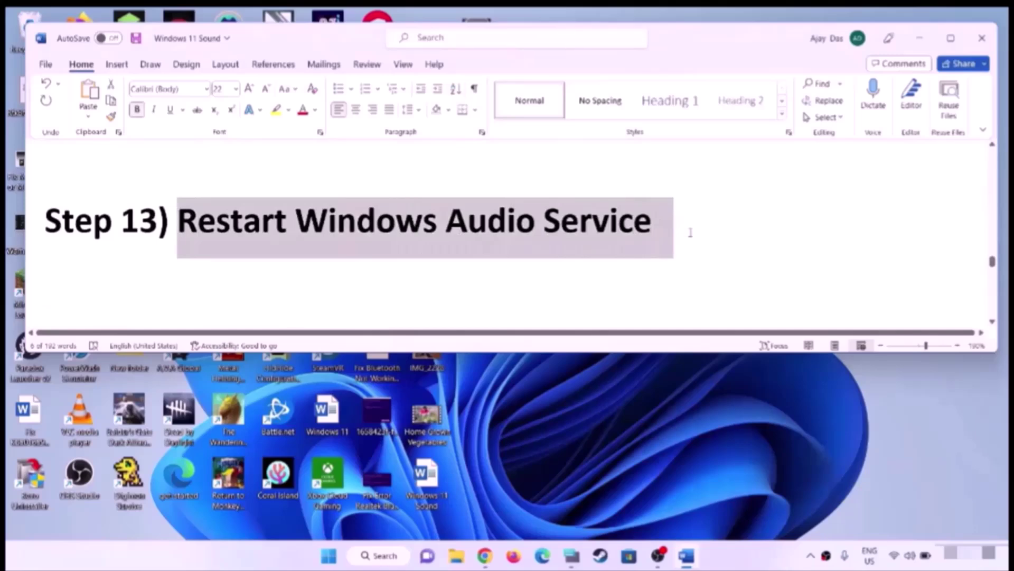
left_click(328, 557)
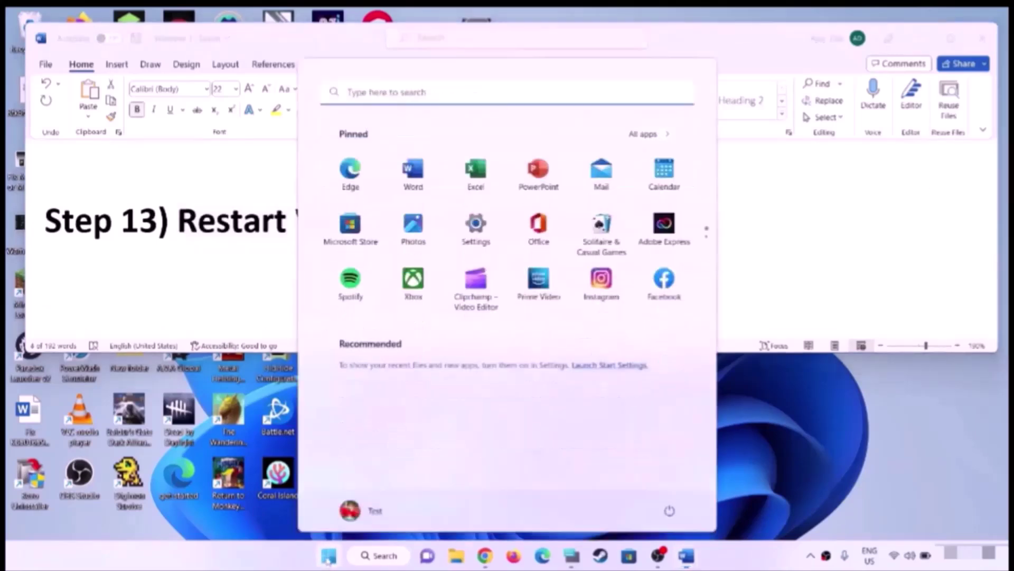
type("services")
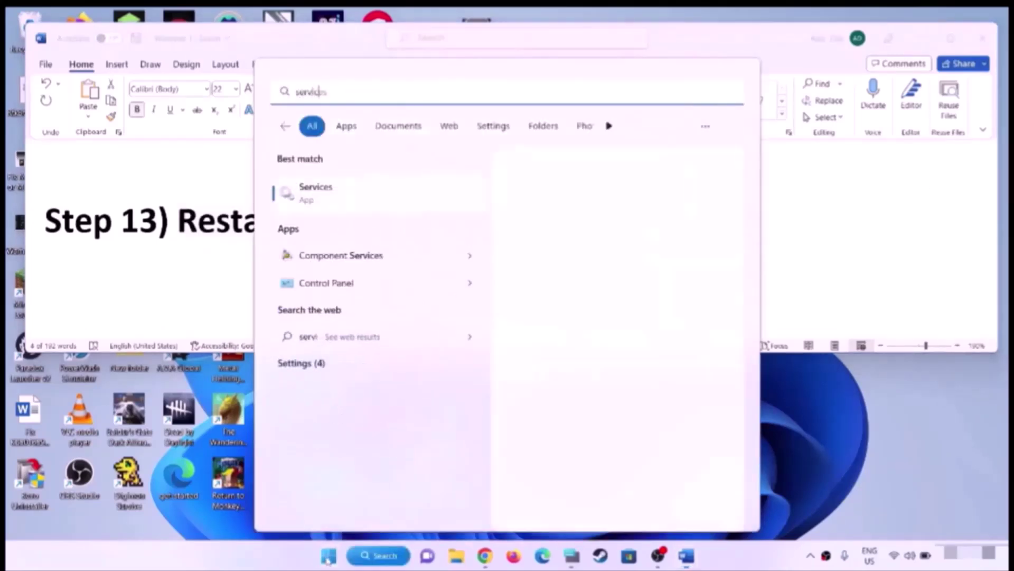
type("ews")
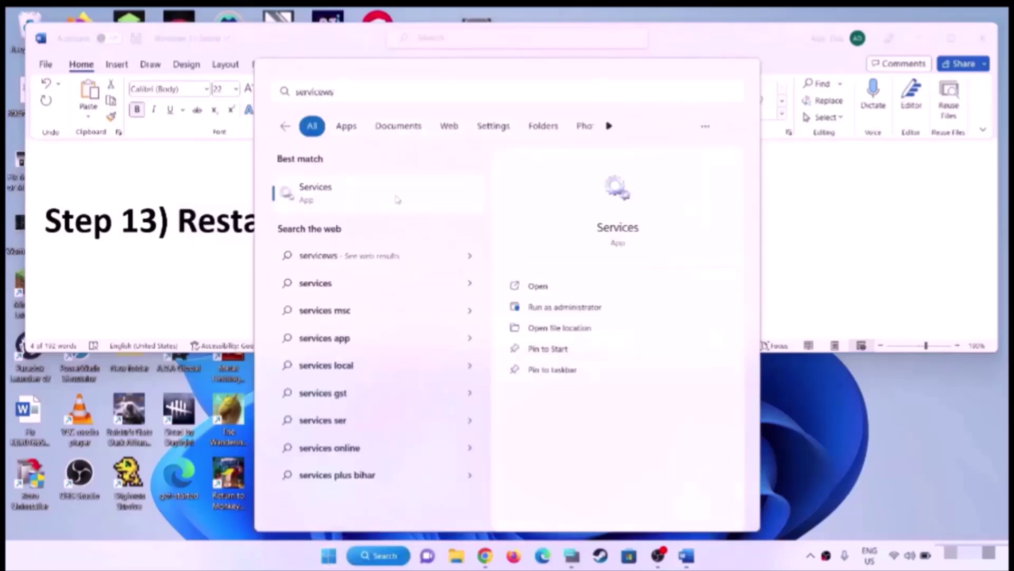
left_click(397, 199)
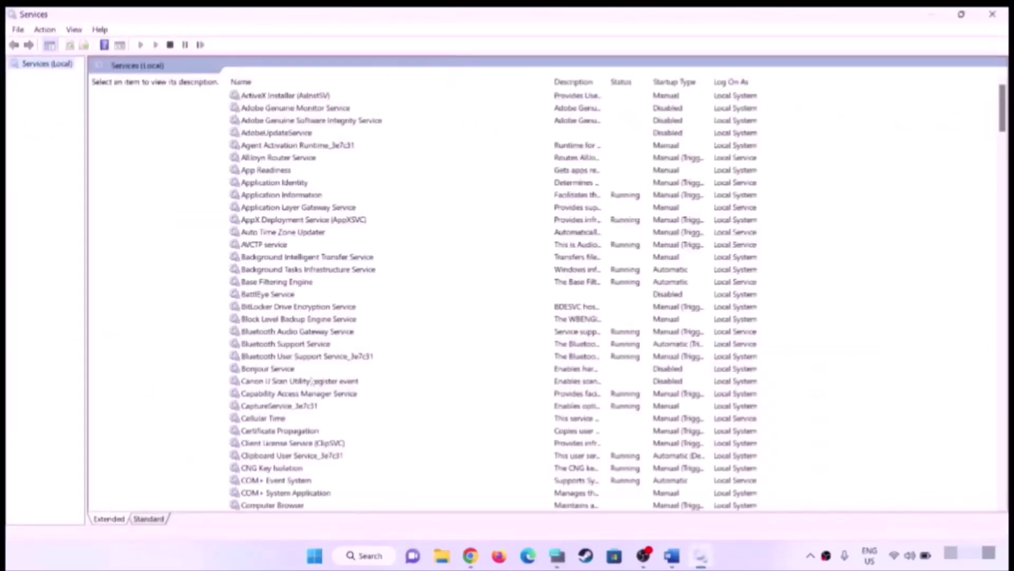
Set the Windows Audio service's startup type to Automatic and confirm its properties
left_click(355, 361)
key("w")
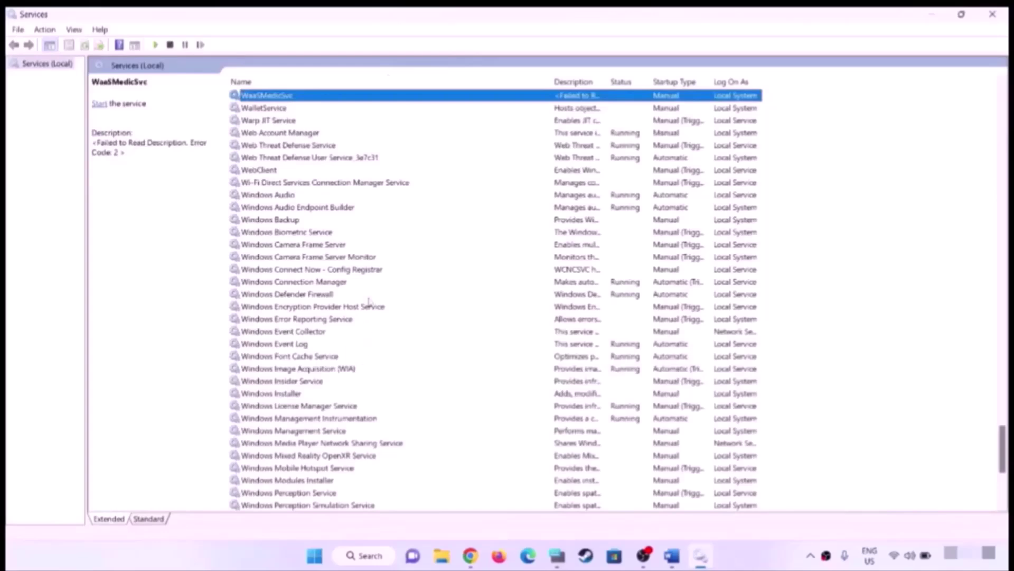
left_click(282, 196)
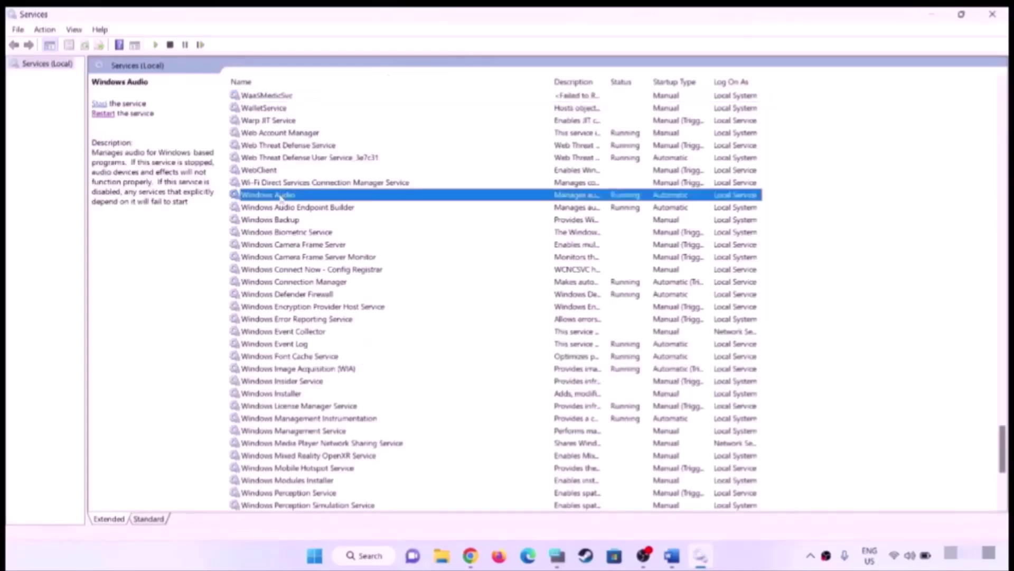
double_click(316, 197)
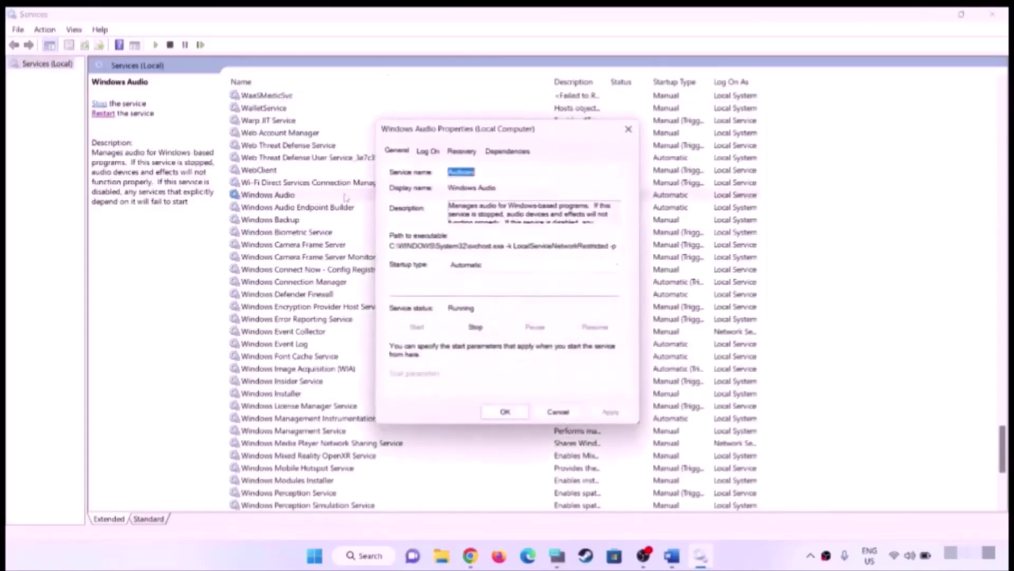
left_click(492, 265)
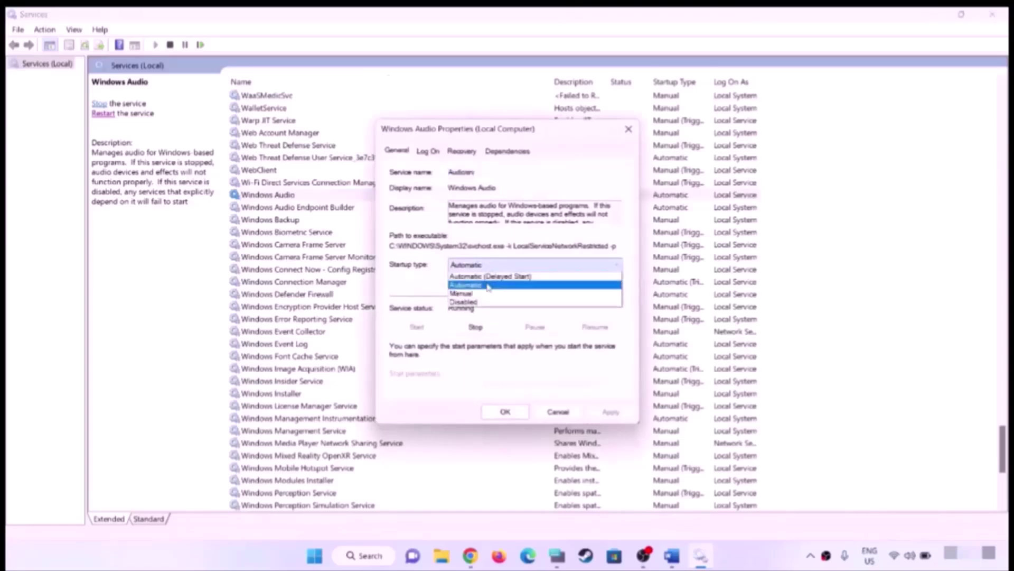
left_click(485, 277)
left_click(611, 413)
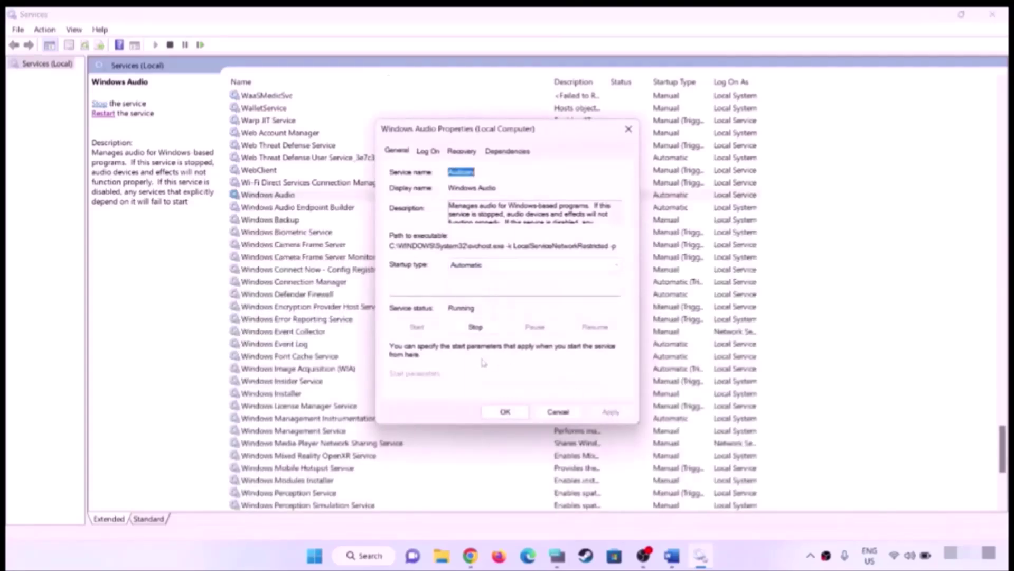
left_click(503, 412)
Bring up the restart command for the Windows Audio service, dismiss it, and close Services
left_click(272, 196)
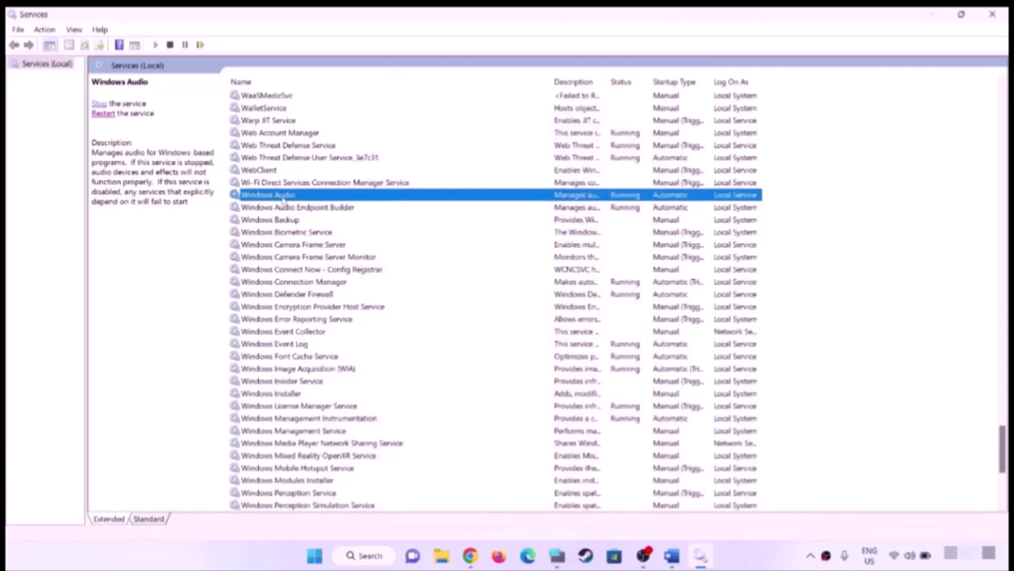
right_click(282, 198)
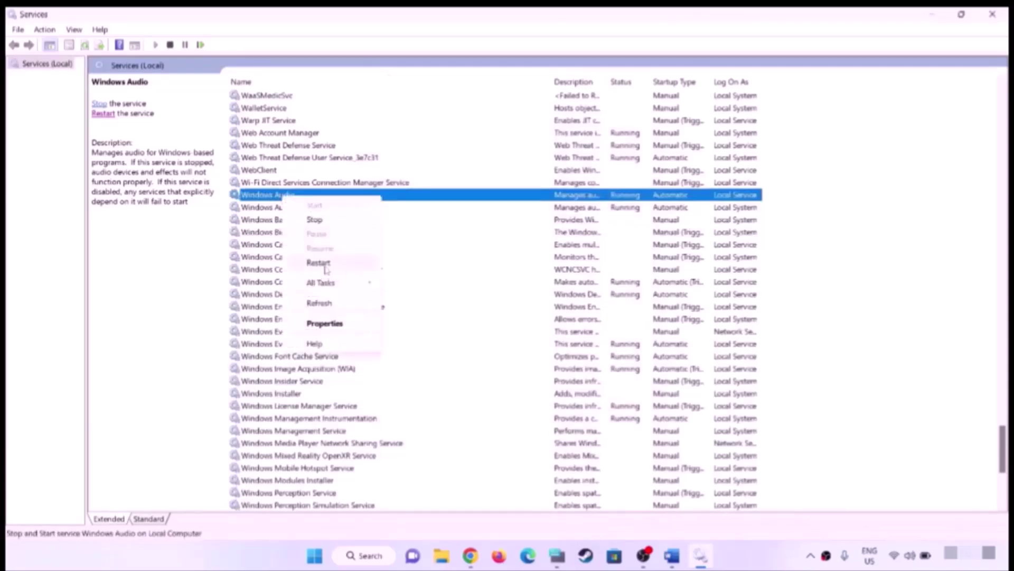
left_click(283, 197)
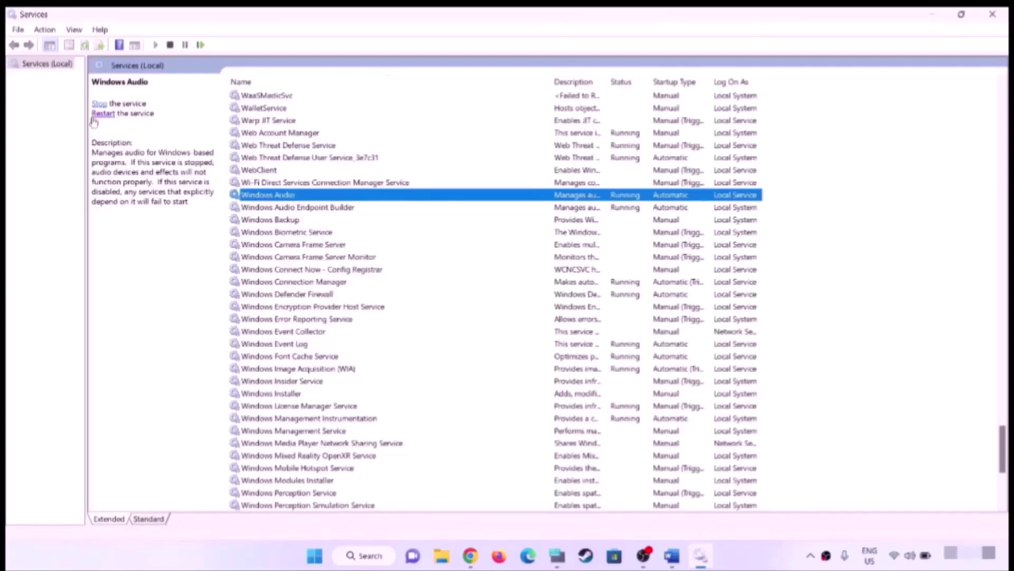
left_click(992, 14)
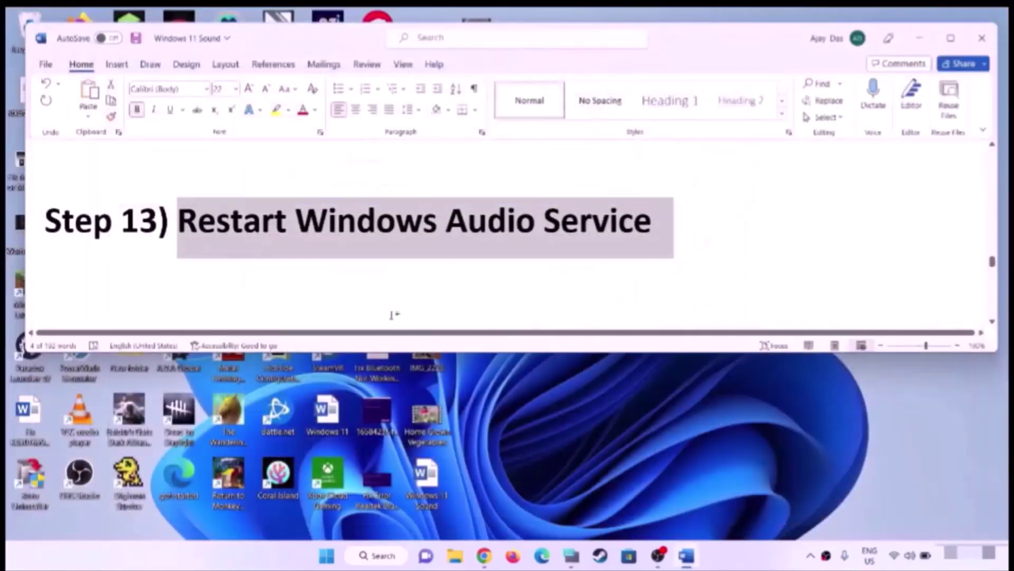
Highlight Step 14 on performing a clean boot in the notes and open System Configuration
scroll(464, 252, "down", 1)
left_click_drag(221, 280, 476, 288)
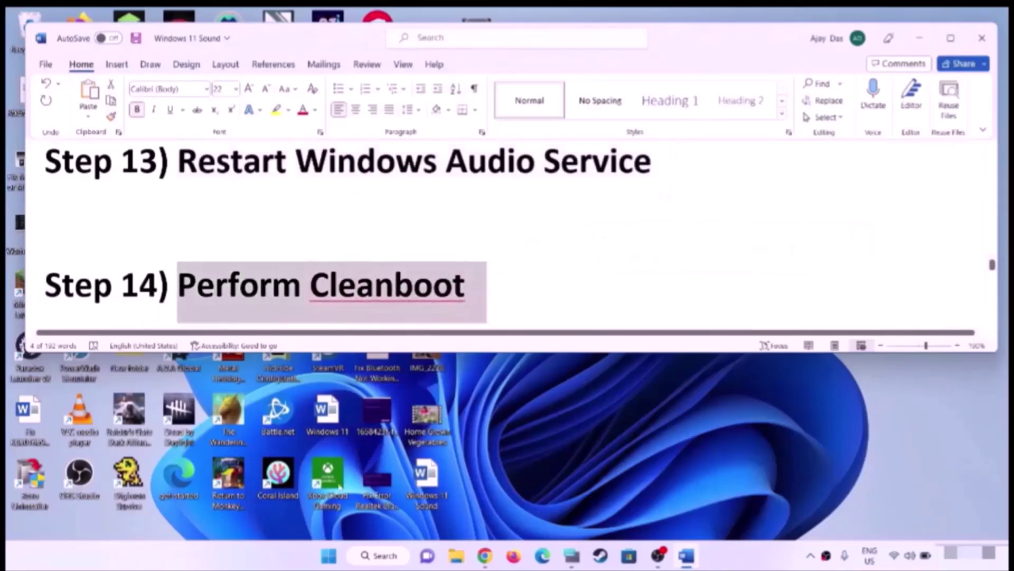
left_click(328, 556)
type("system")
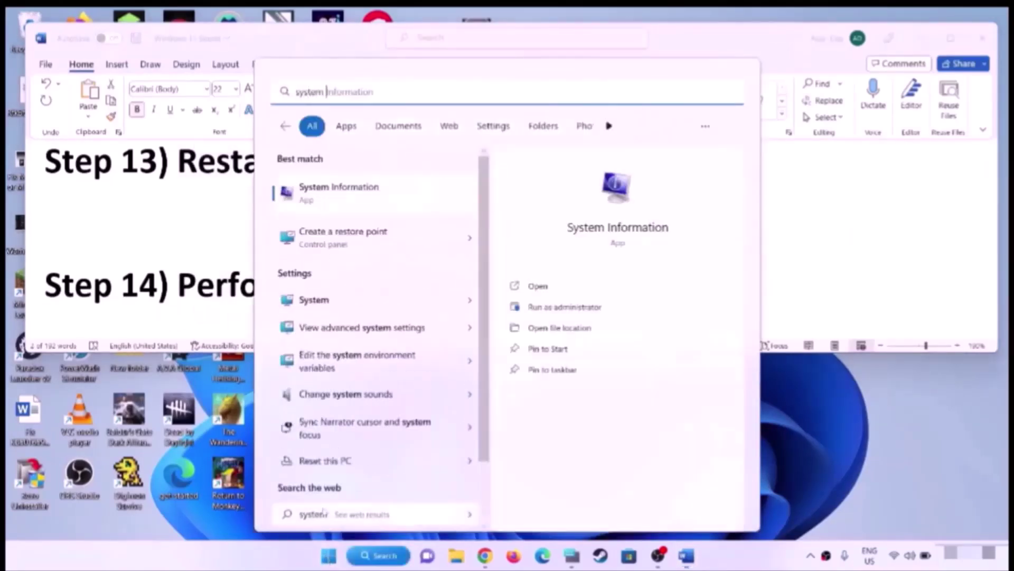
type(" co")
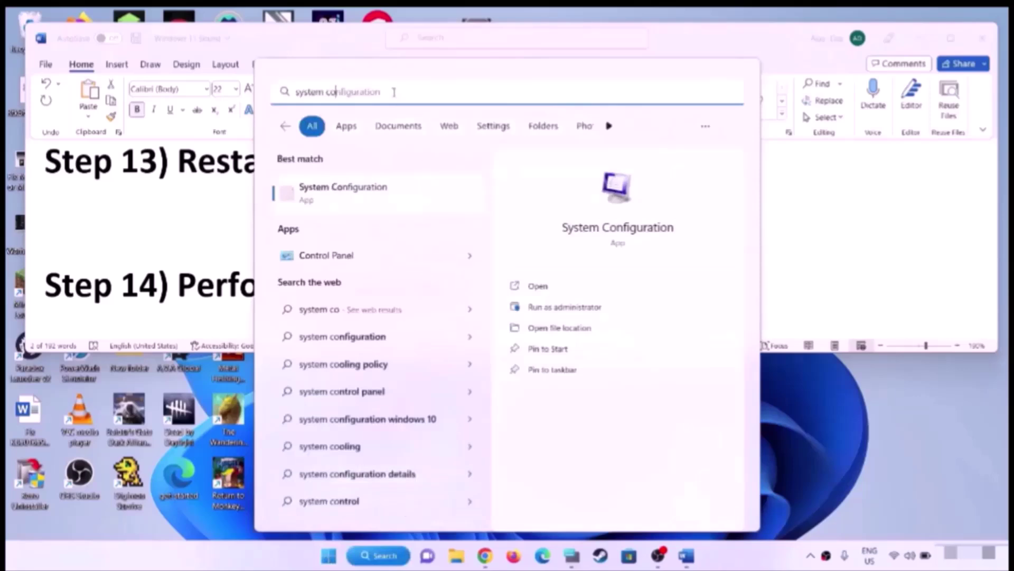
type("nfiguration")
key("Return")
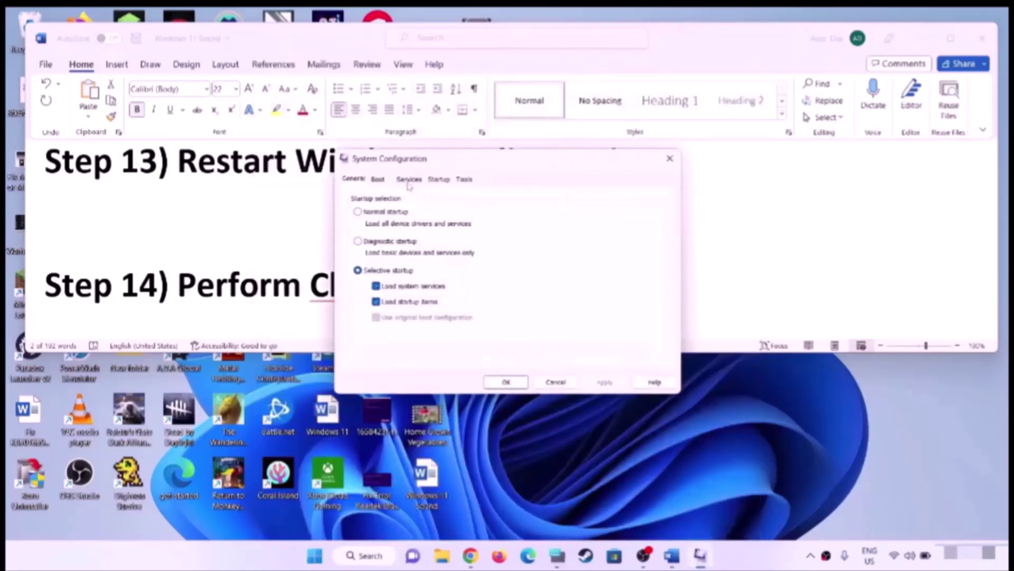
Hide all Microsoft services, disable all the remaining ones, apply the System Configuration changes, and dismiss the restart prompt
left_click(409, 181)
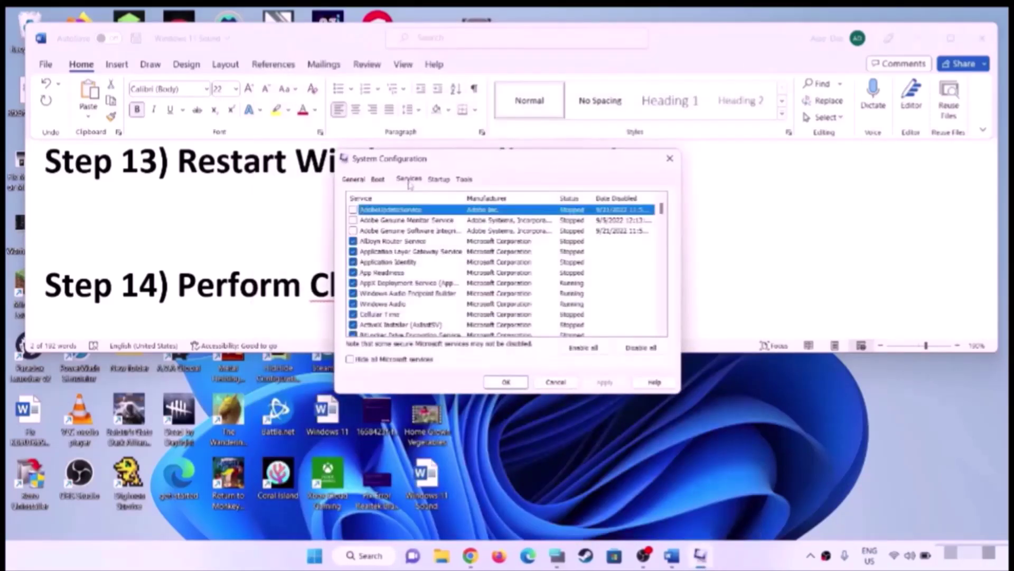
left_click(349, 359)
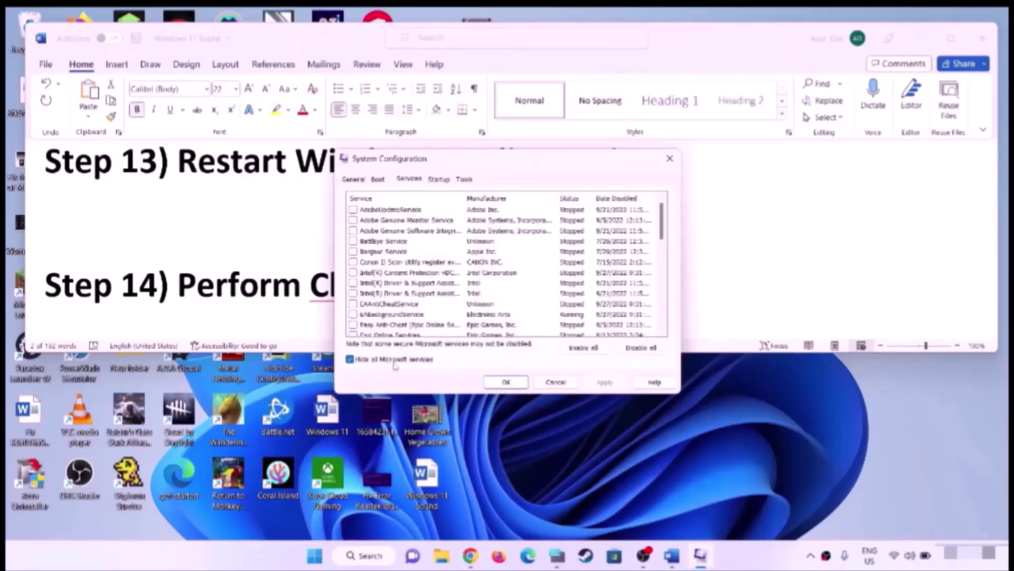
left_click(636, 350)
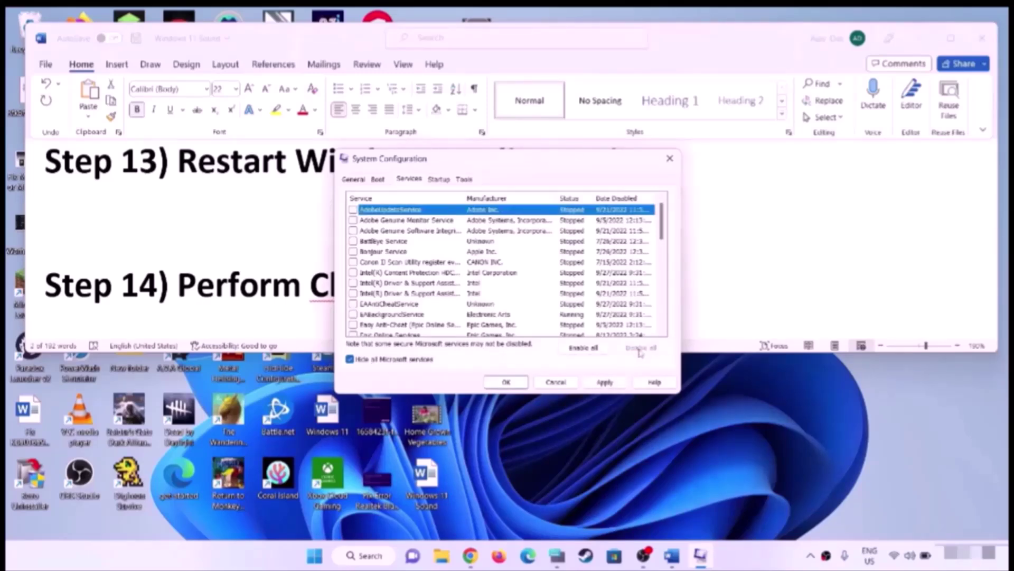
left_click(603, 383)
left_click(523, 381)
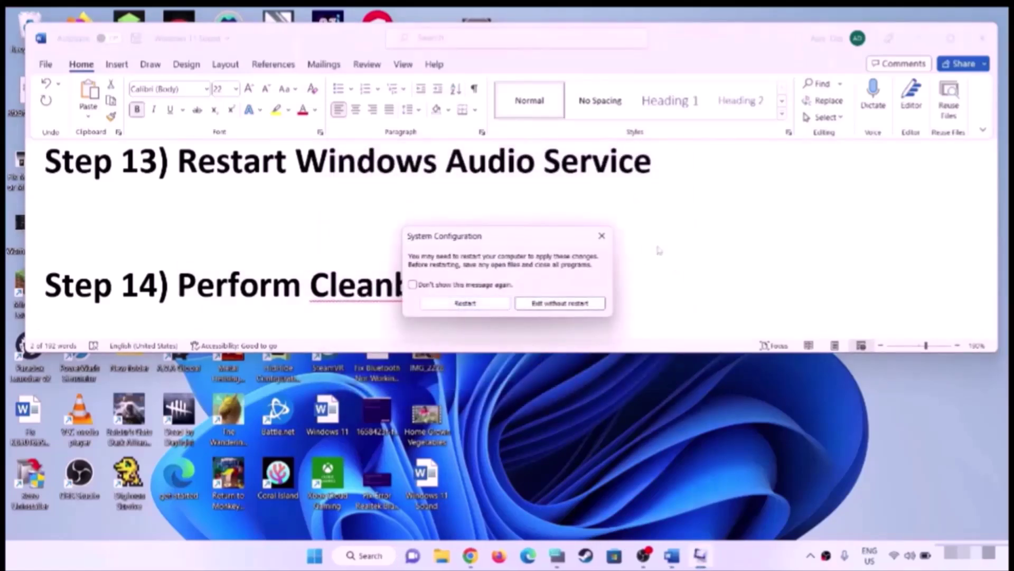
left_click(602, 235)
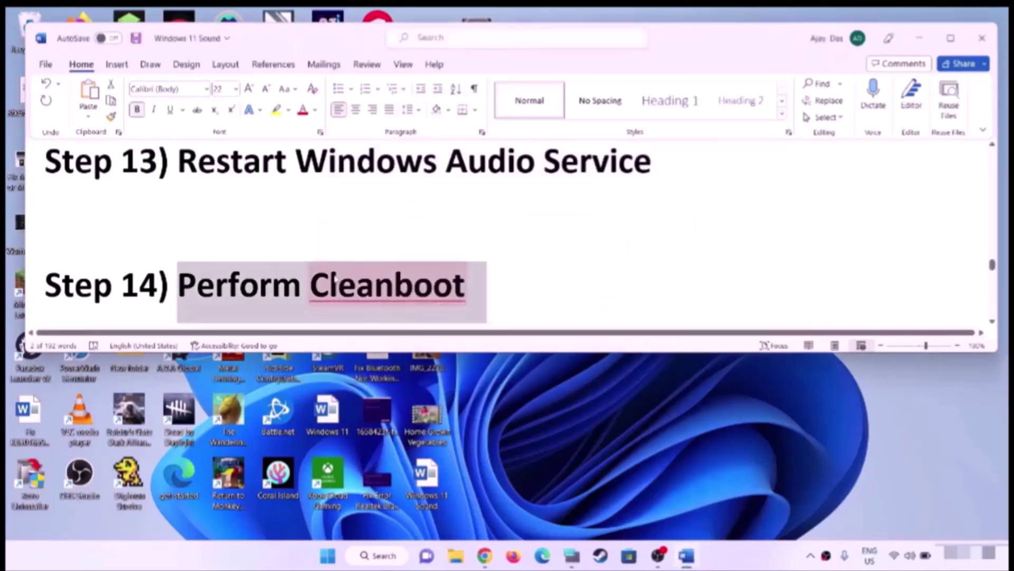
Highlight Step 15 on uninstalling the audio driver and restarting the PC in the notes, and open Device Manager
scroll(411, 253, "down", 1)
scroll(411, 252, "down", 2)
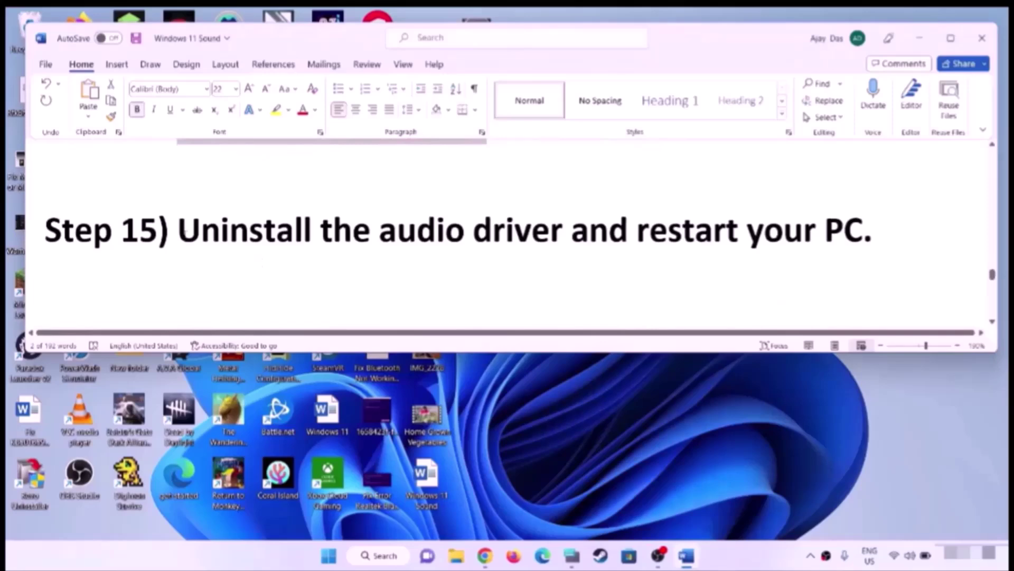
left_click_drag(178, 233, 811, 219)
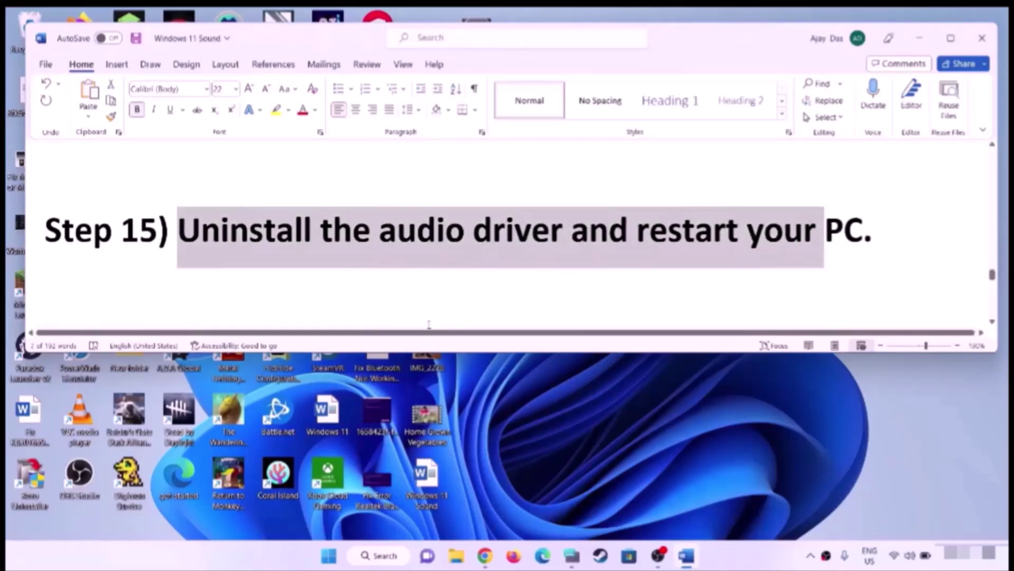
right_click(329, 555)
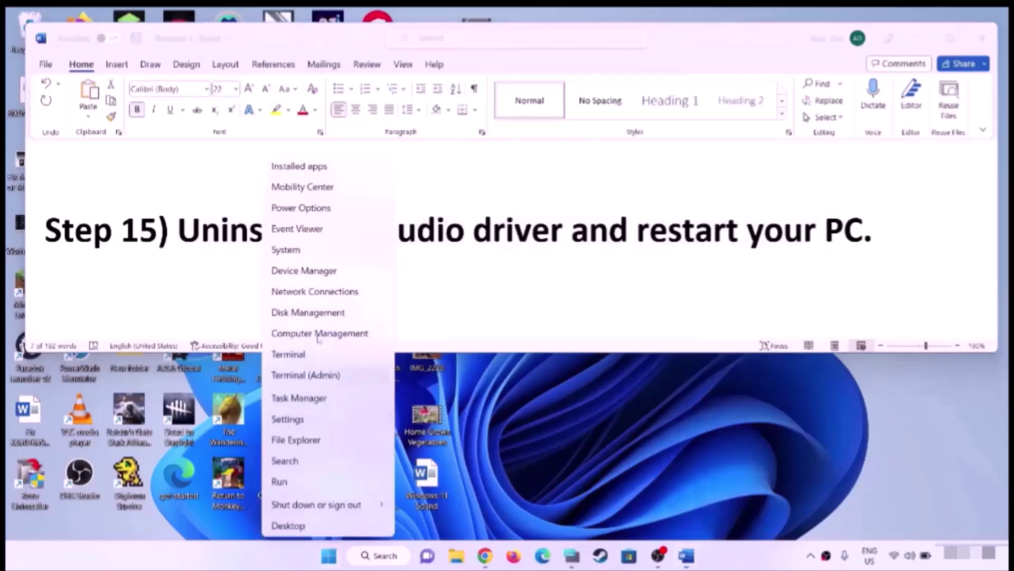
left_click(300, 273)
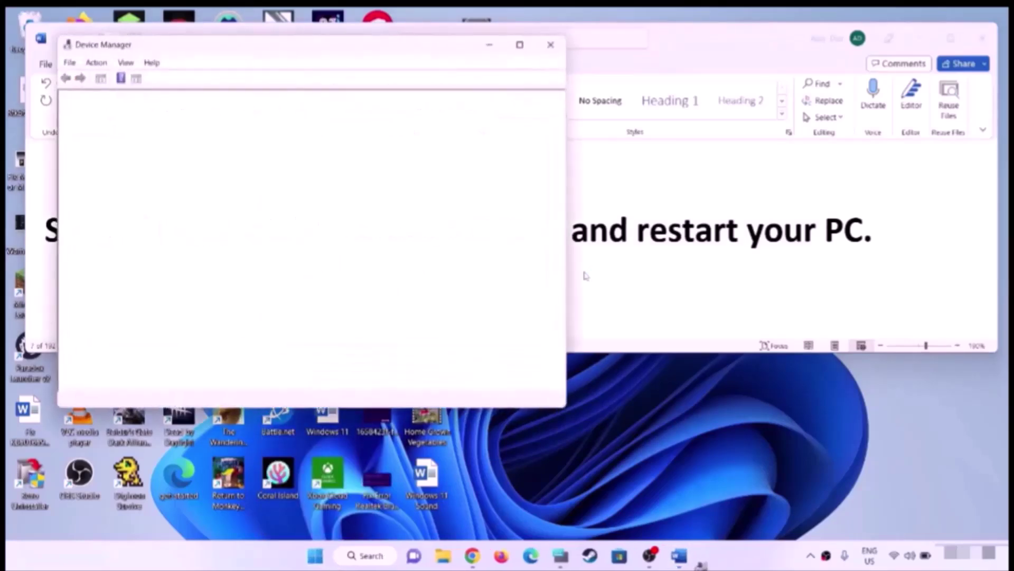
left_click_drag(362, 58, 511, 57)
Try to uninstall the Realtek(R) Audio device under Sound, video and game controllers
left_click(228, 320)
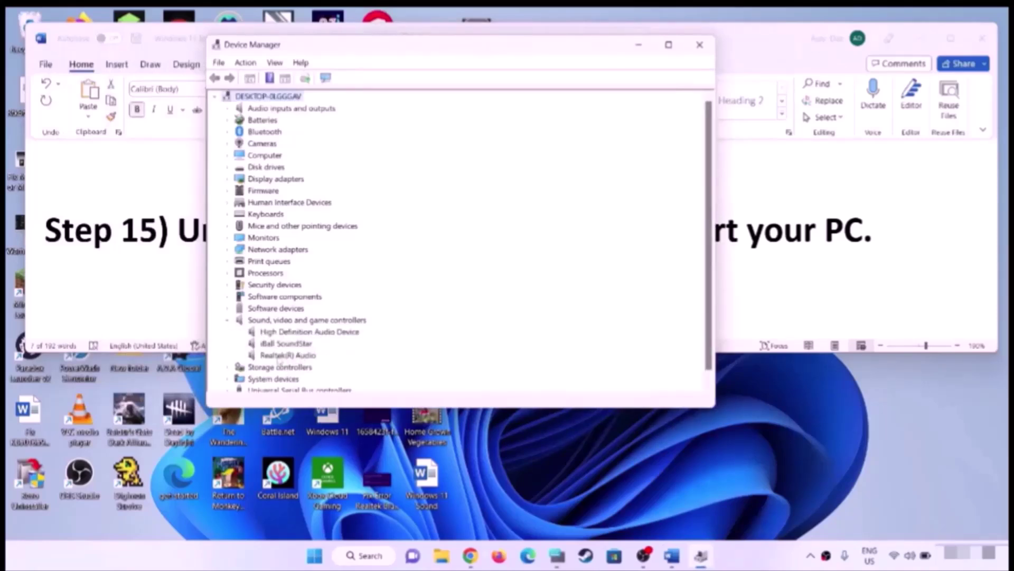
left_click(280, 355)
right_click(286, 357)
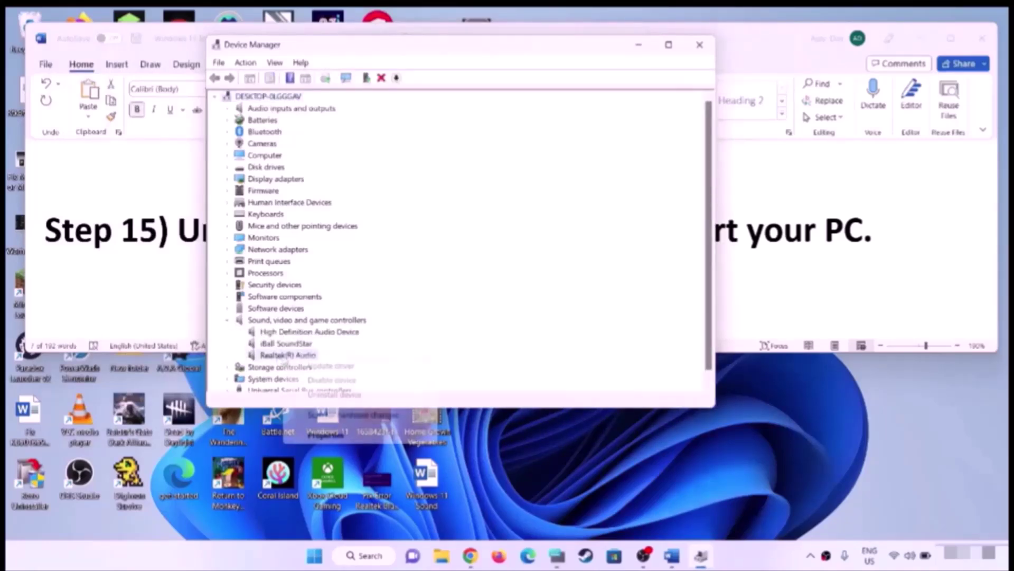
left_click(339, 394)
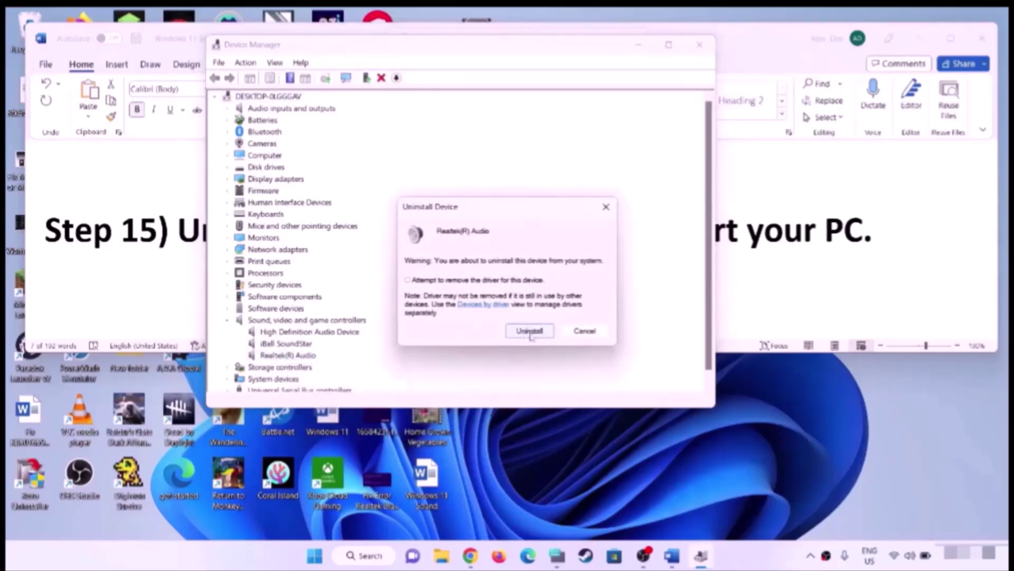
left_click(550, 336)
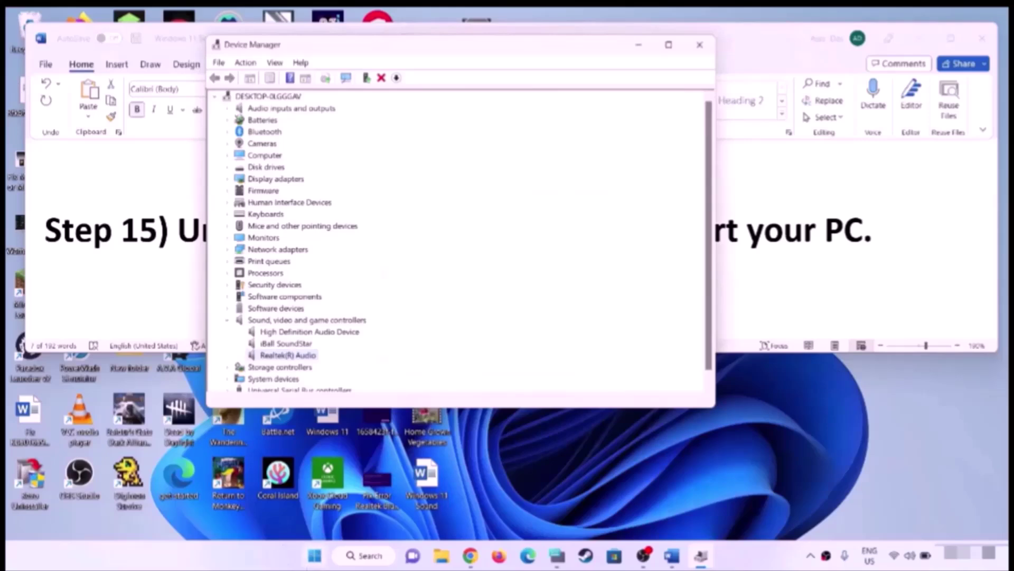
Look at the Restart option among the power options, dismiss it, and return to Step 15 in the notes
left_click(315, 554)
left_click(669, 510)
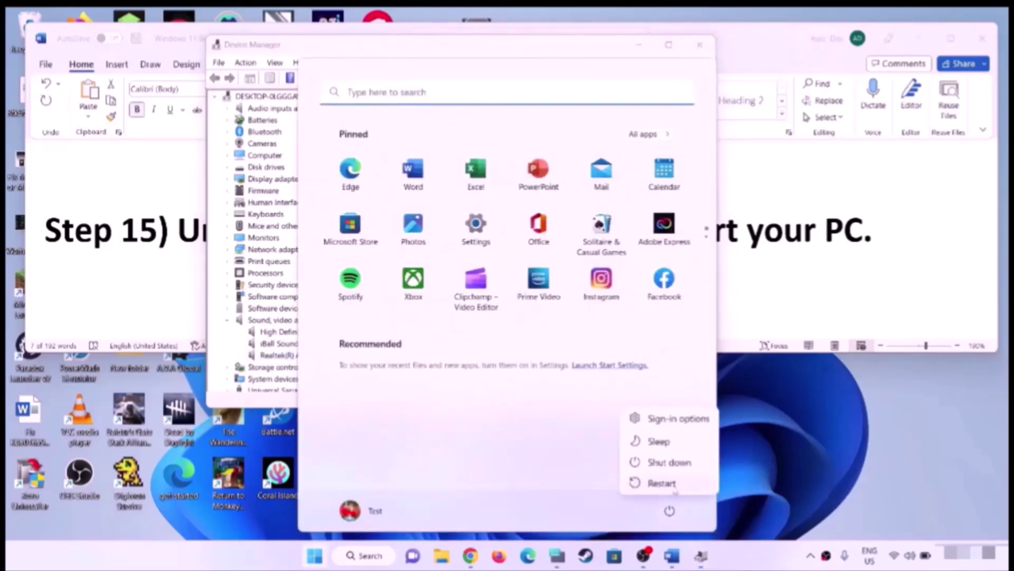
left_click(879, 236)
left_click_drag(178, 233, 837, 271)
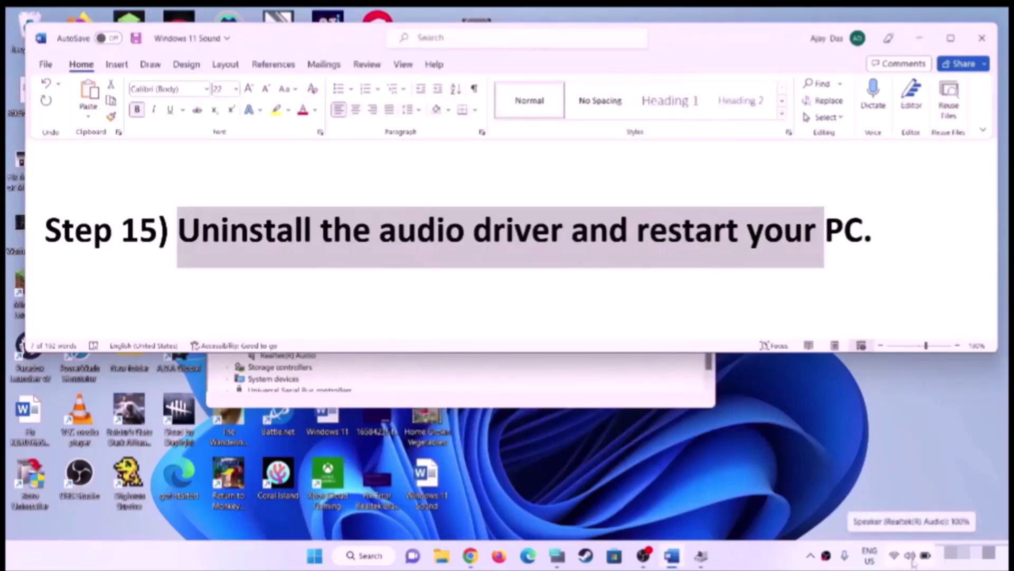
Highlight Step 16 on installing the audio driver from the system manufacturer website in the notes, and switch to the Dell Support page in Chrome
left_click(287, 267)
scroll(317, 259, "down", 2)
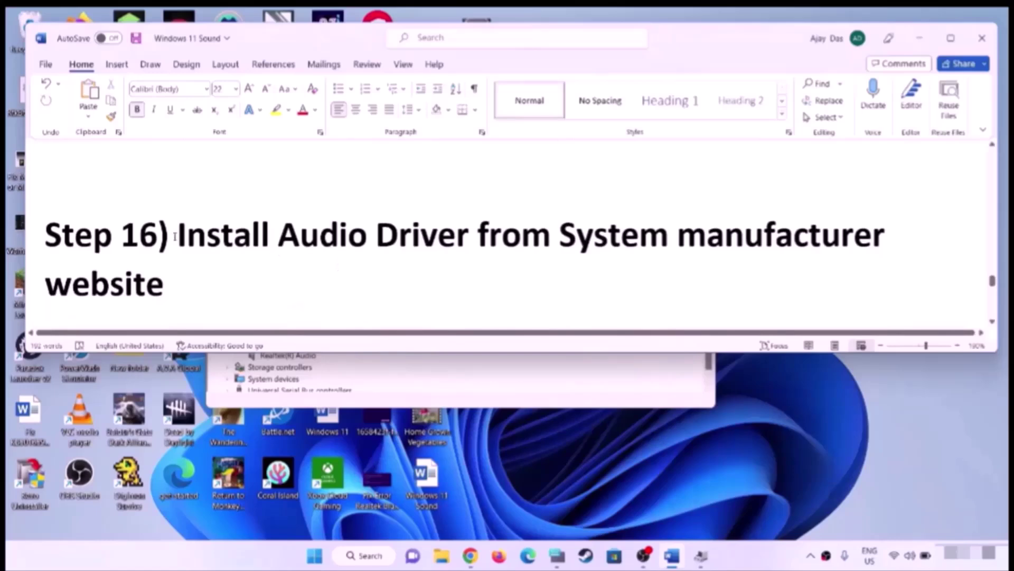
left_click_drag(161, 236, 826, 268)
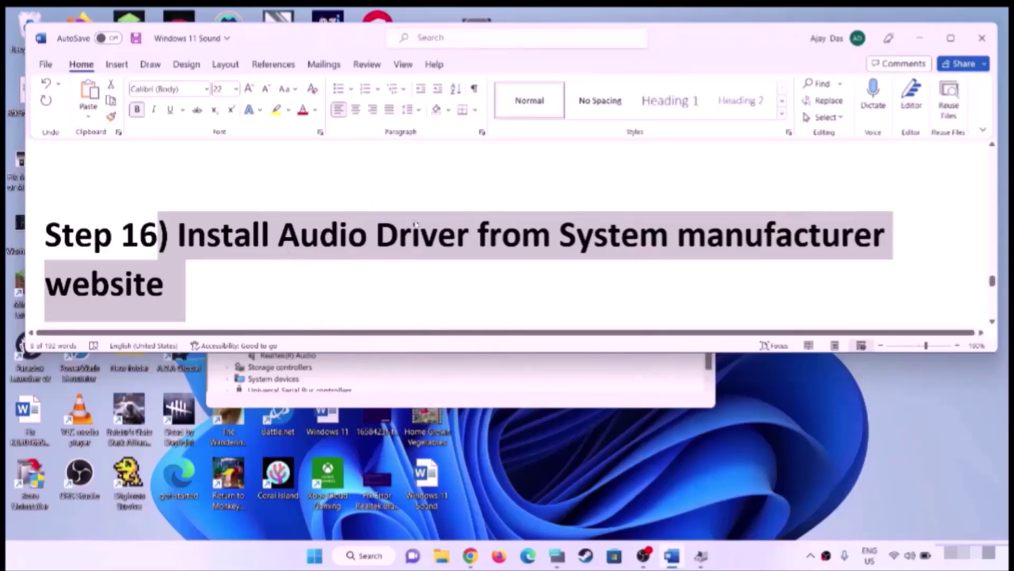
mouse_move(470, 556)
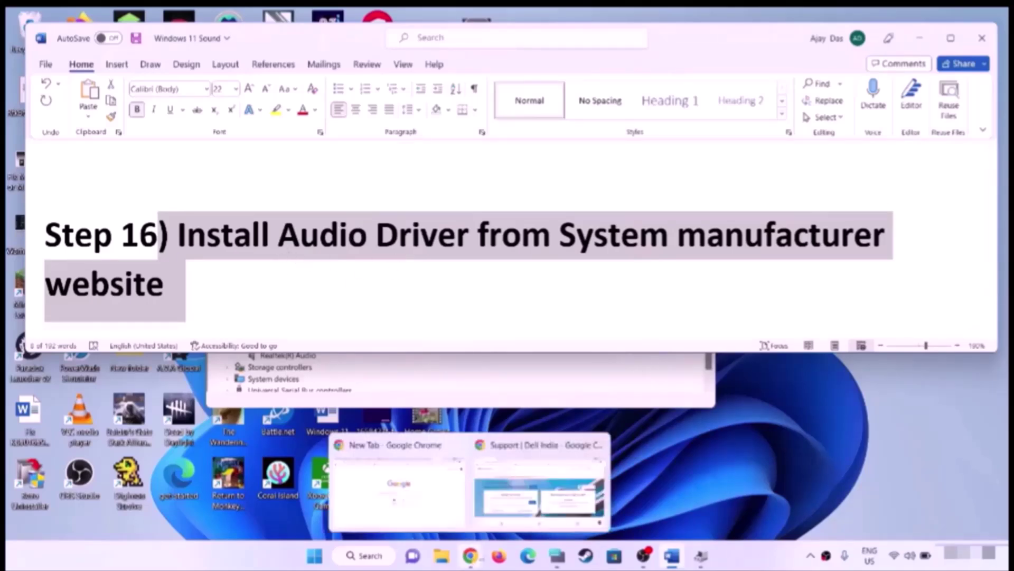
left_click(554, 494)
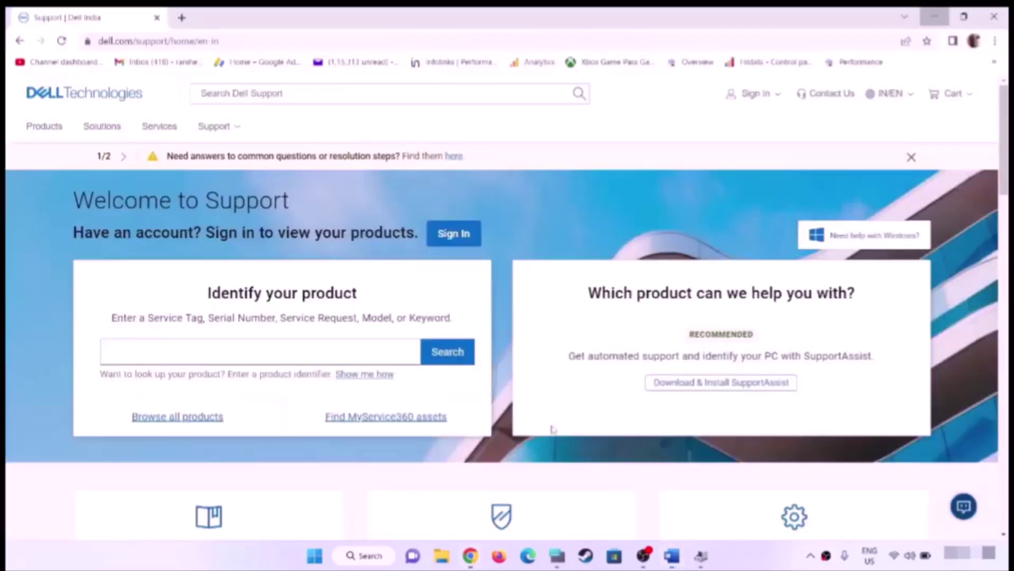
Browse all Dell products through Computers, Laptops, Inspiron and 5000 Series, and open the support page for the Inspiron 13 5320
left_click(180, 417)
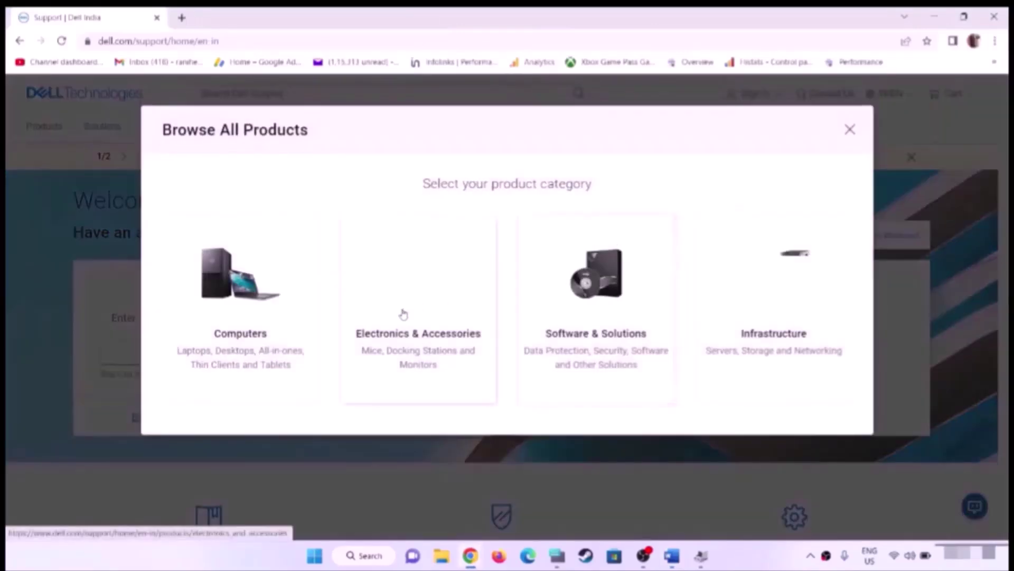
left_click(255, 316)
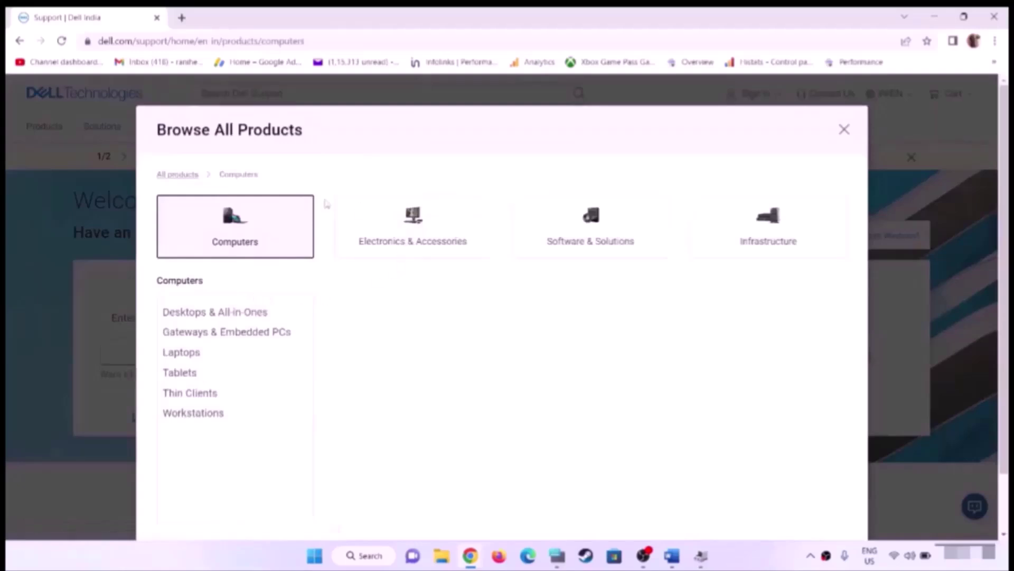
left_click(191, 363)
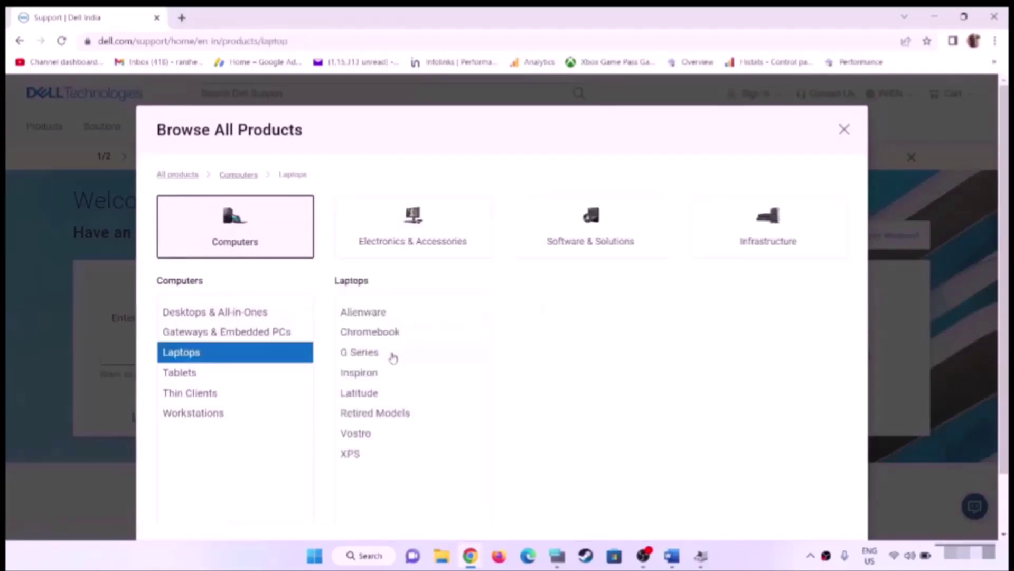
left_click(370, 373)
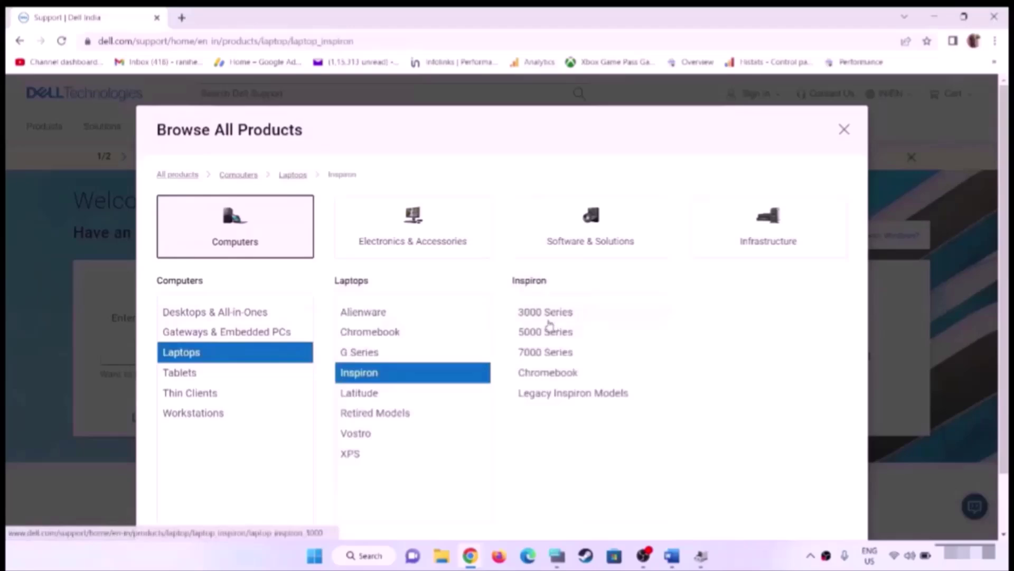
left_click(538, 332)
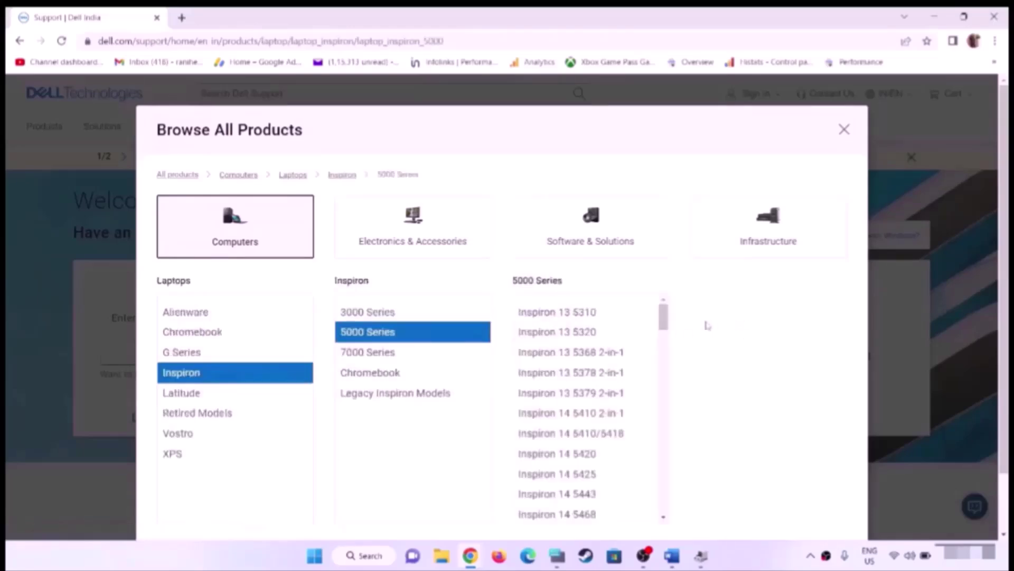
left_click(581, 332)
left_click(763, 436)
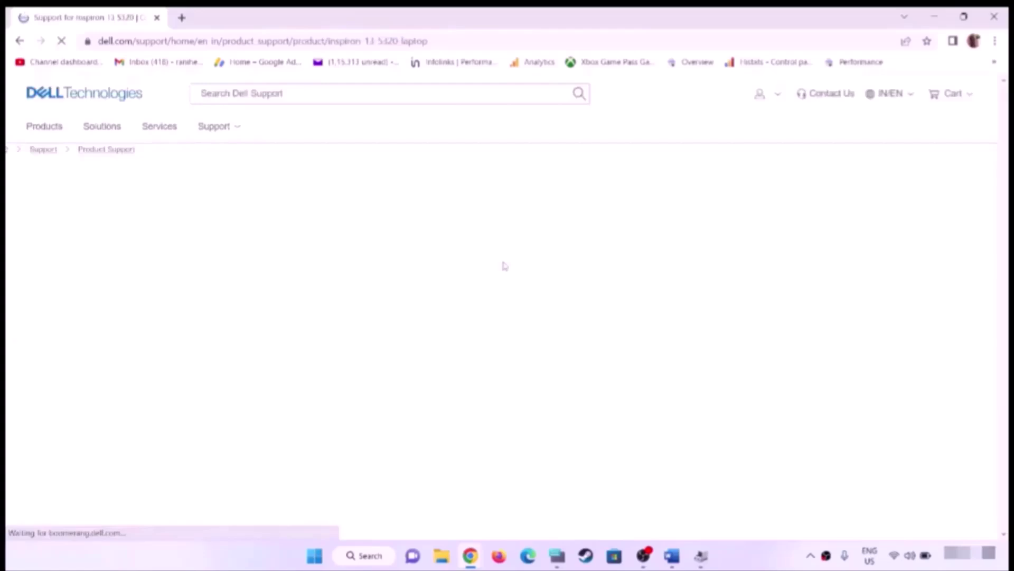
Show the manual driver list under Drivers & Downloads, filter the download type to Driver, view the Realtek audio driver entry, and minimize the browser
left_click(428, 344)
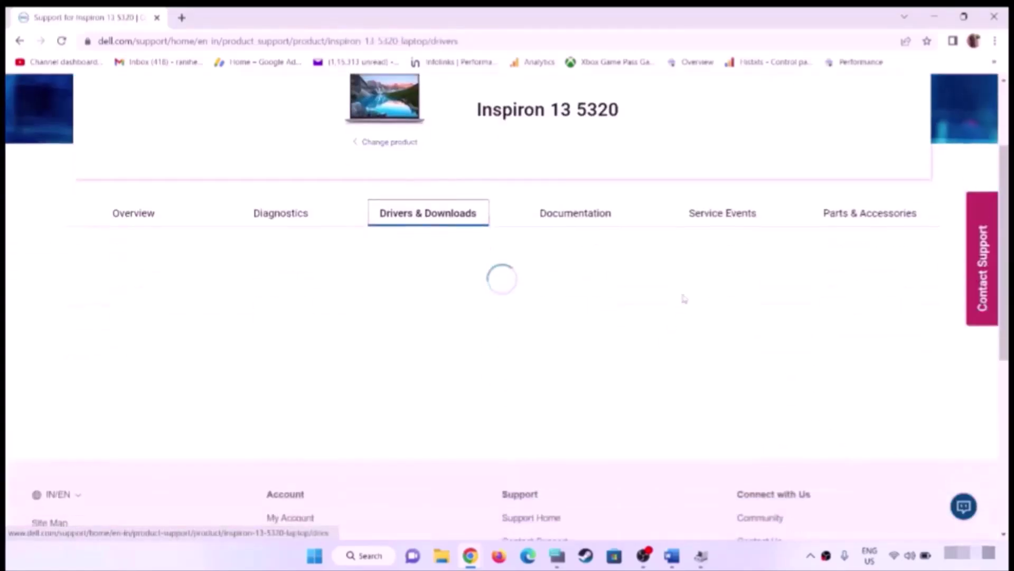
scroll(718, 263, "down", 1)
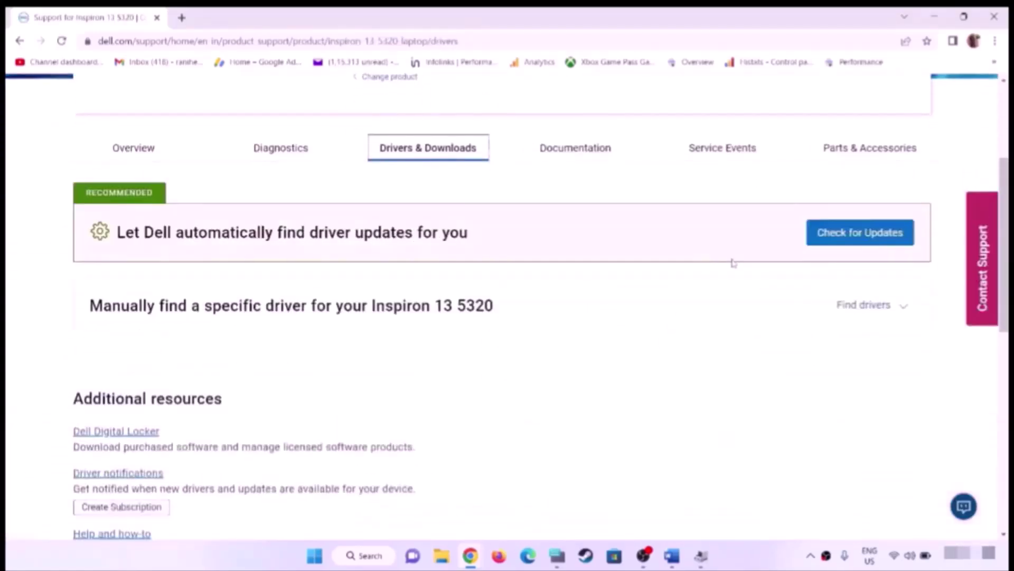
left_click(916, 307)
scroll(294, 253, "down", 5)
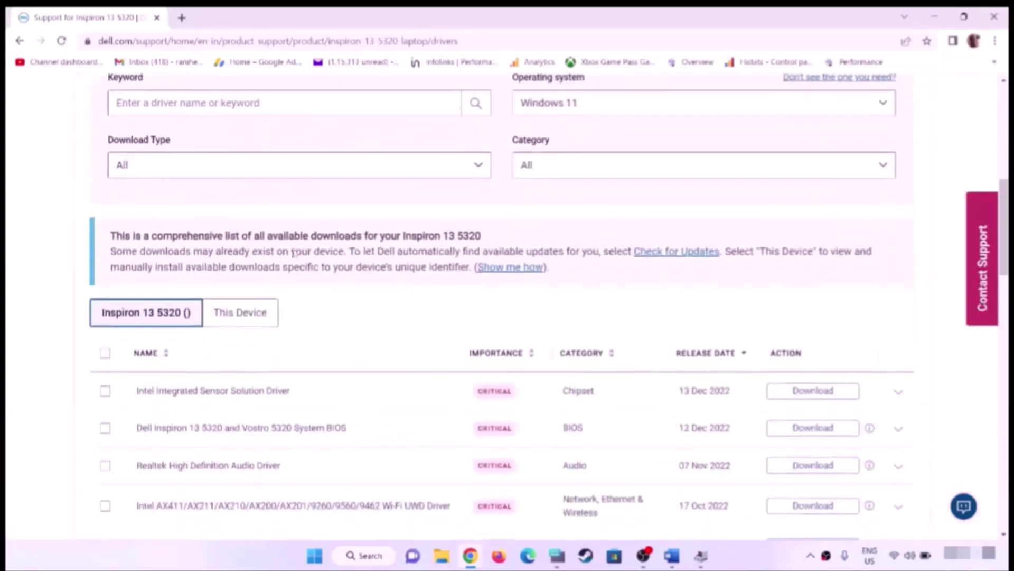
left_click(174, 177)
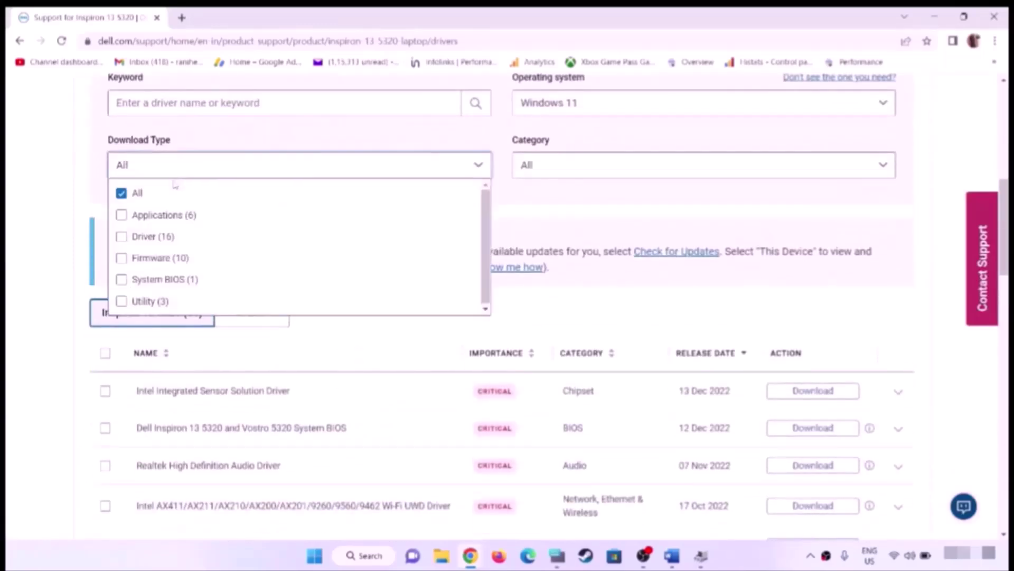
left_click(151, 236)
scroll(369, 378, "down", 4)
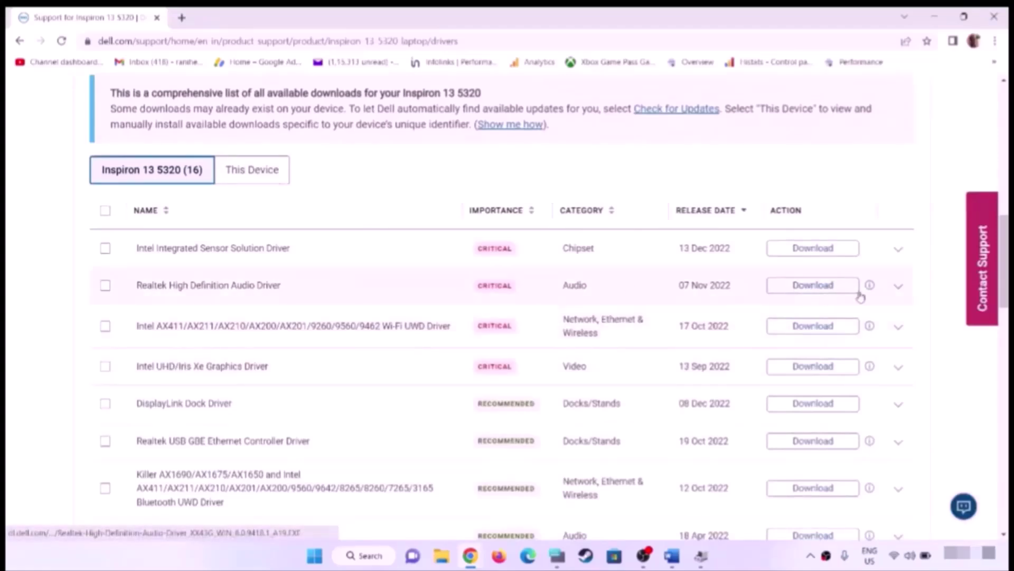
left_click(933, 15)
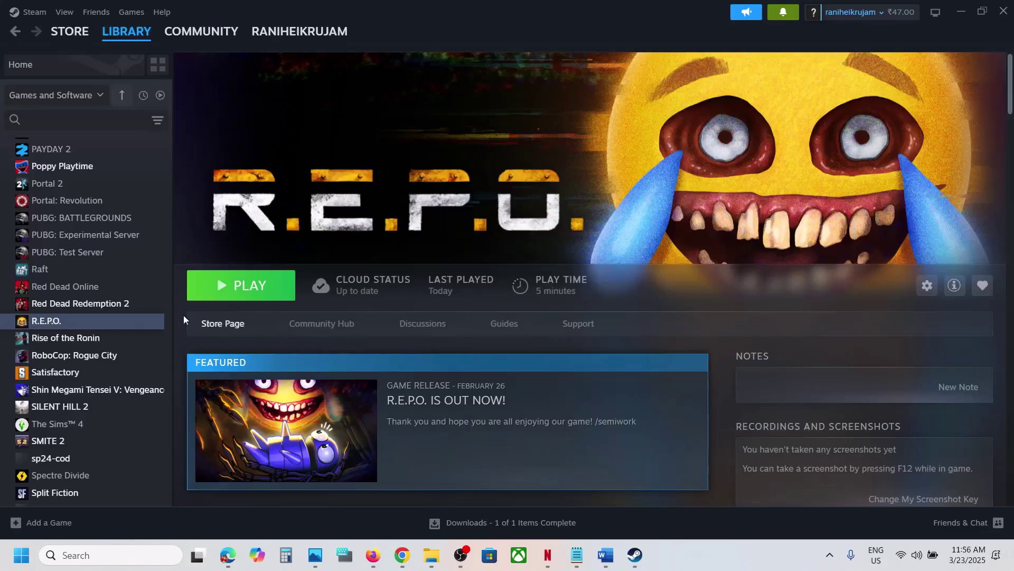
Verify the integrity of the installed R.E.P.O. game files in Steam and close the game's properties
right_click(94, 322)
left_click(145, 422)
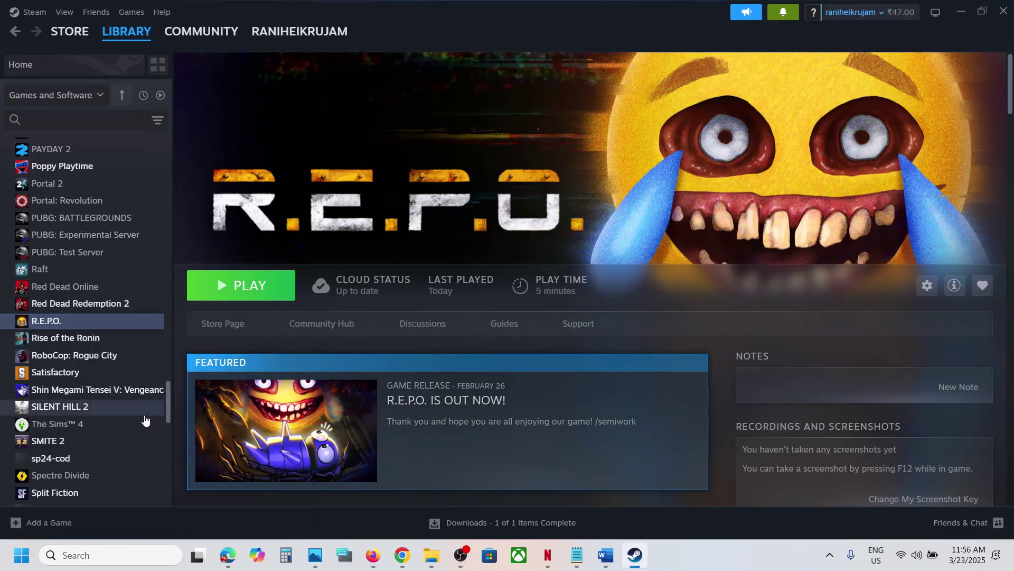
left_click(267, 185)
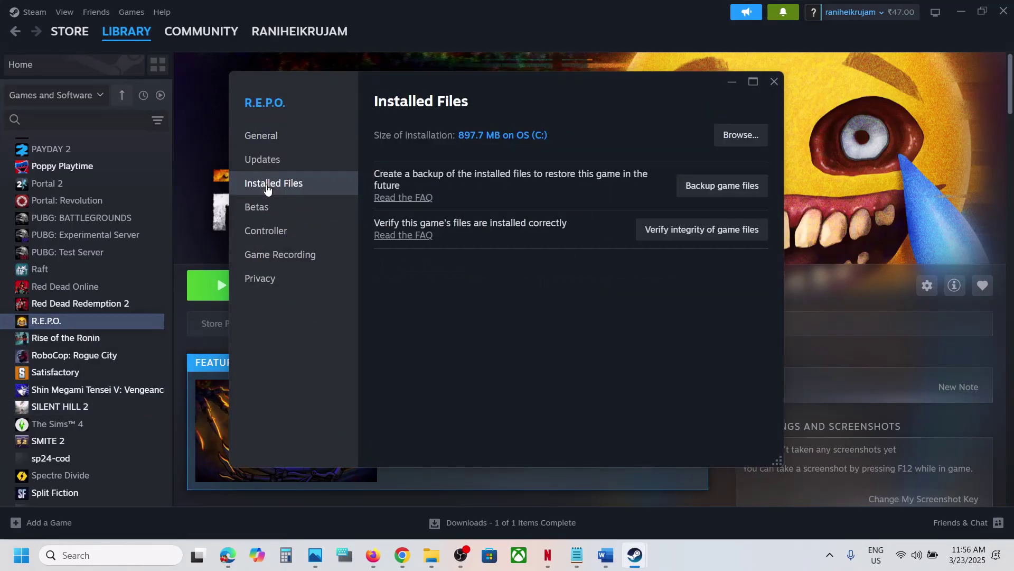
left_click(698, 230)
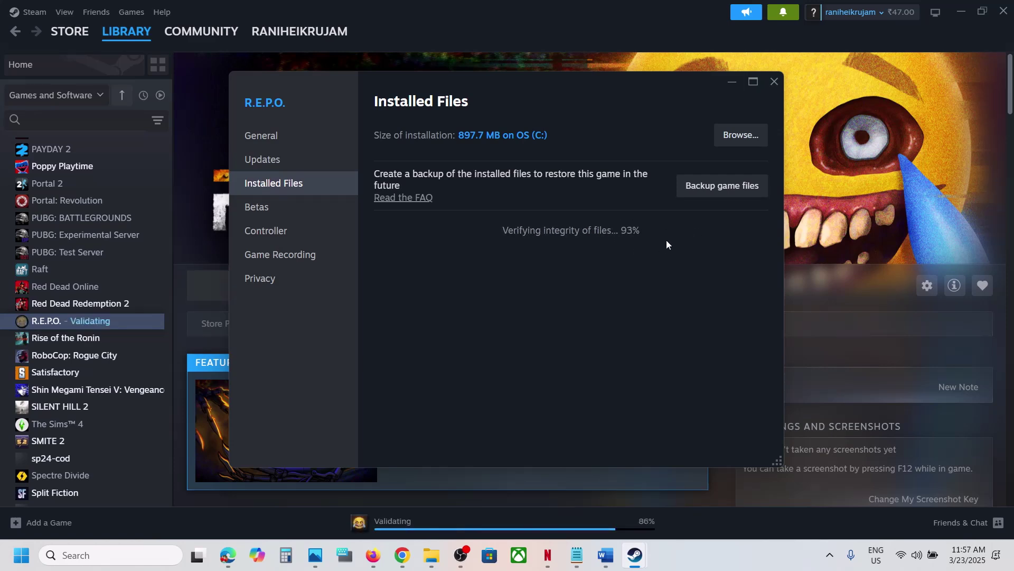
left_click(774, 82)
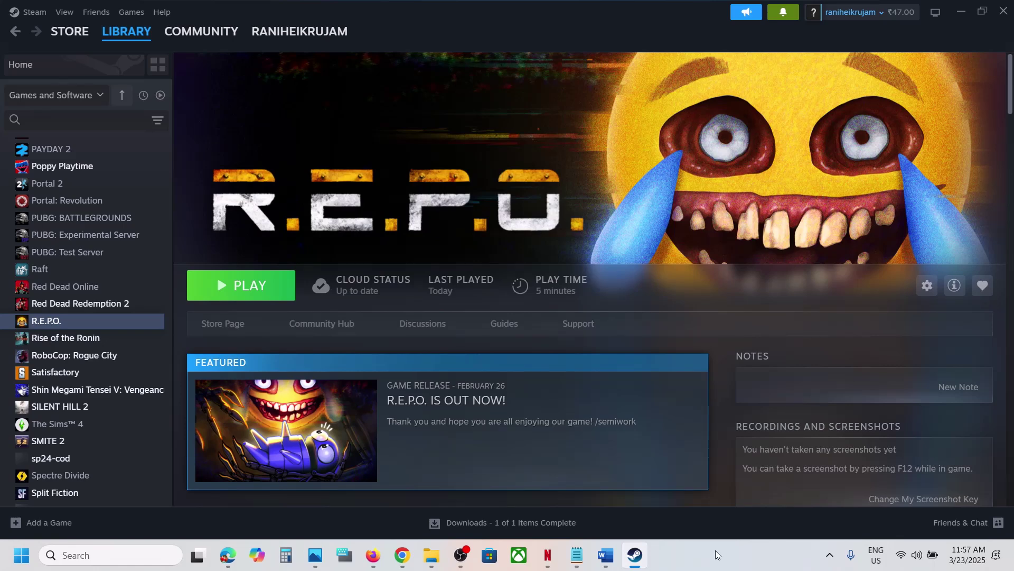
left_click(703, 564)
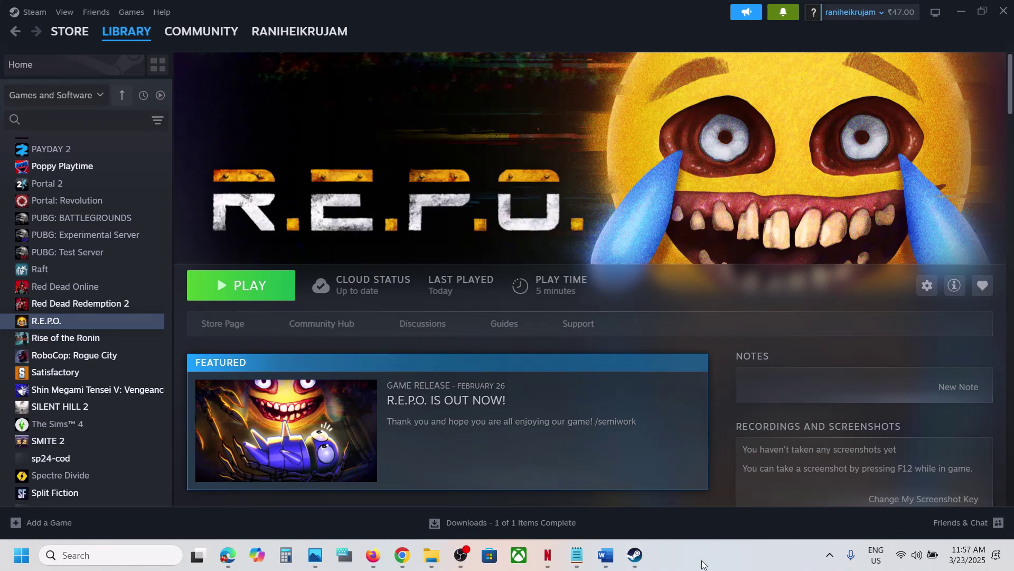